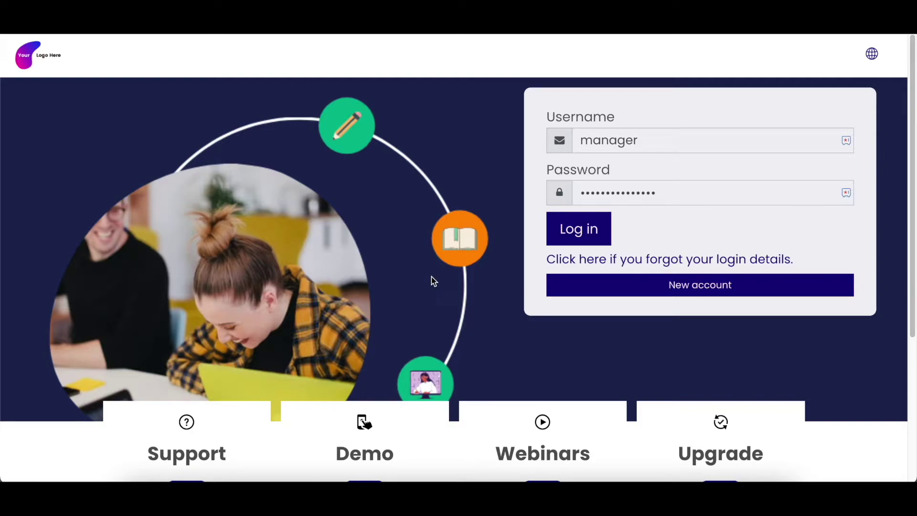
# - Look over the site's login page and log in with the prefilled credentials
pyautogui.scroll(-3, 432, 281)
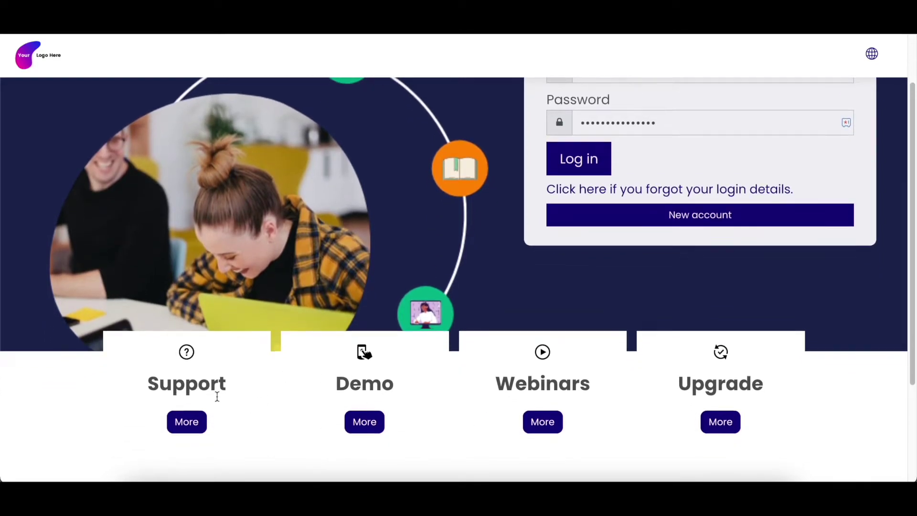
pyautogui.scroll(1, 287, 332)
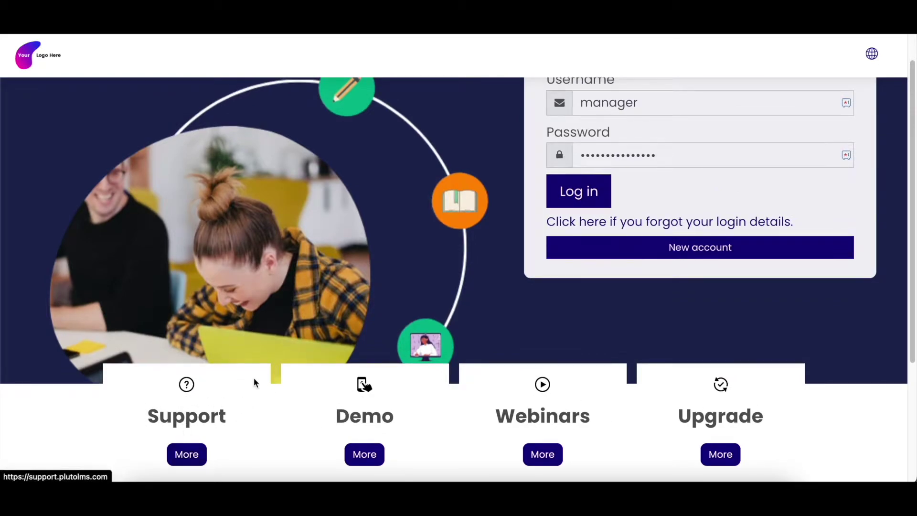
pyautogui.scroll(-1, 312, 285)
pyautogui.scroll(-3, 311, 285)
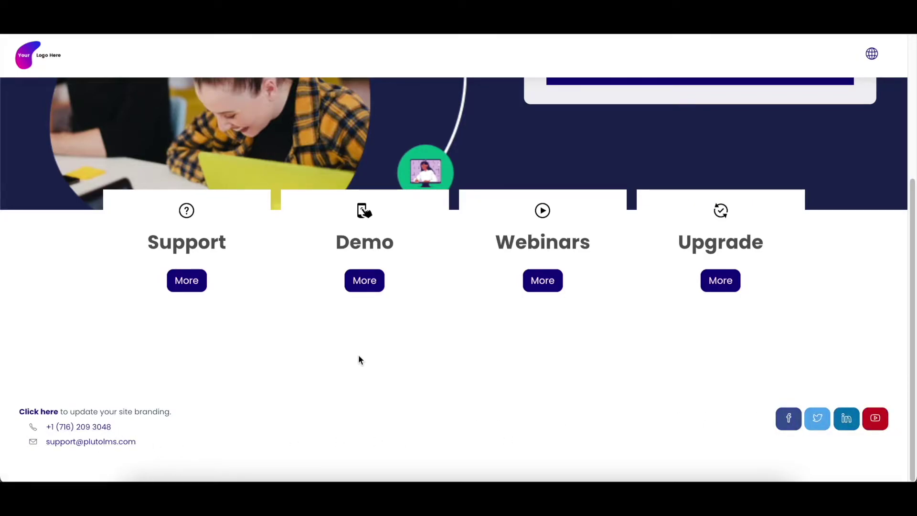
pyautogui.scroll(5, 457, 356)
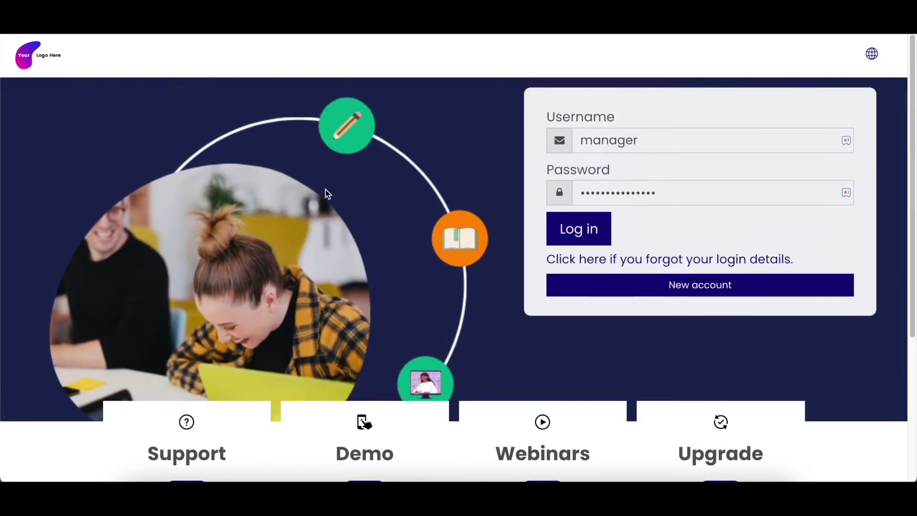
pyautogui.click(578, 235)
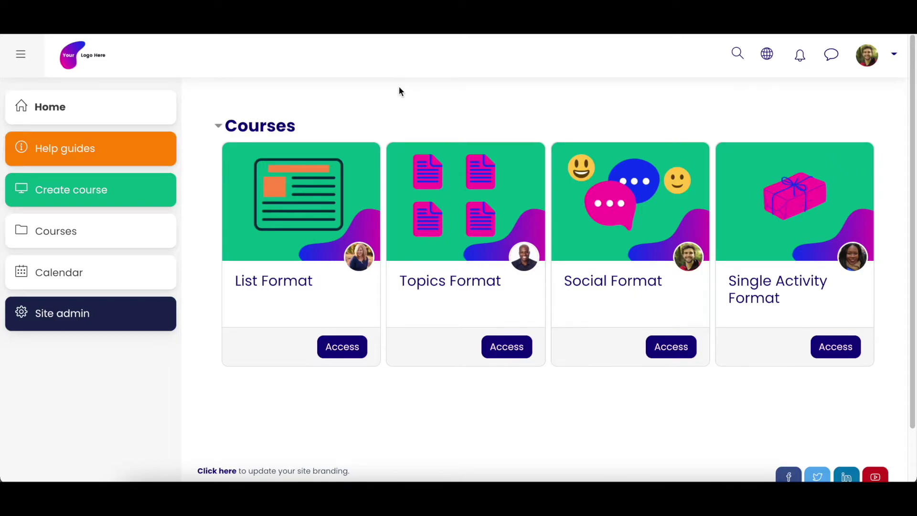
# - Open the site branding settings for the Primary theme in site administration
pyautogui.click(873, 62)
pyautogui.click(874, 63)
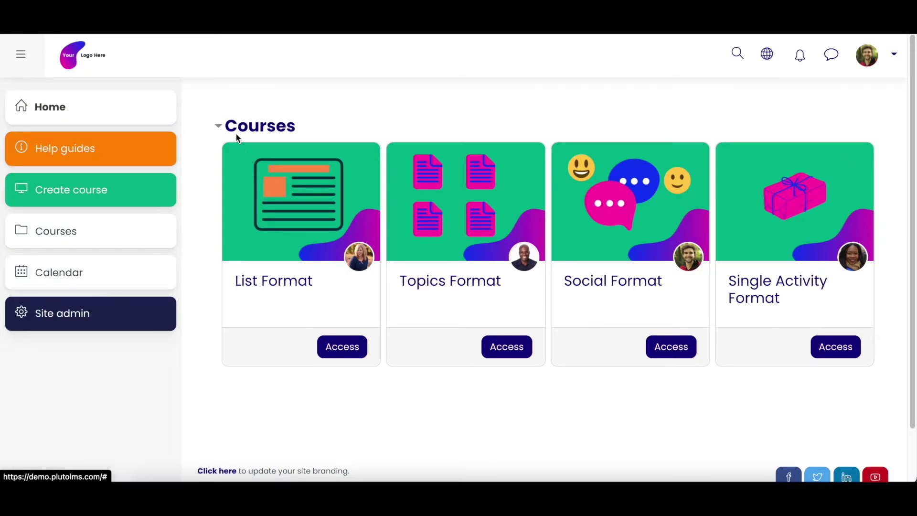
pyautogui.click(67, 324)
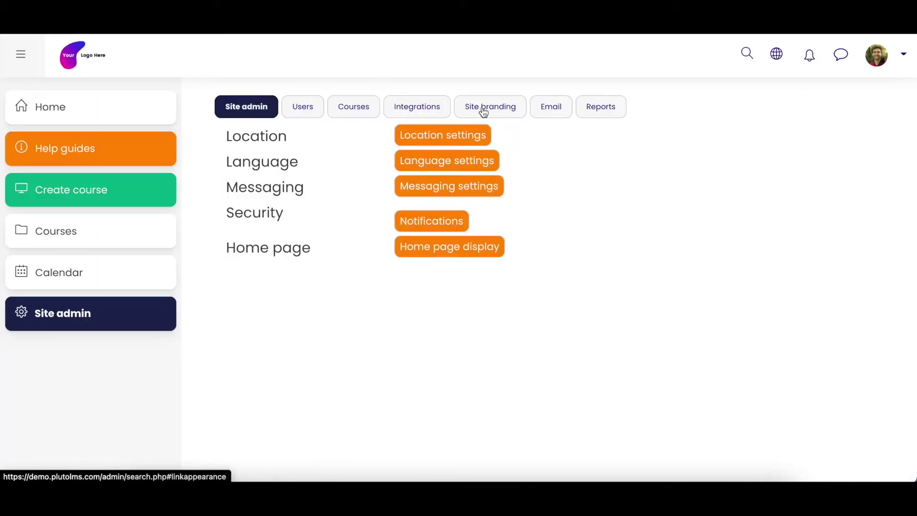
pyautogui.click(484, 110)
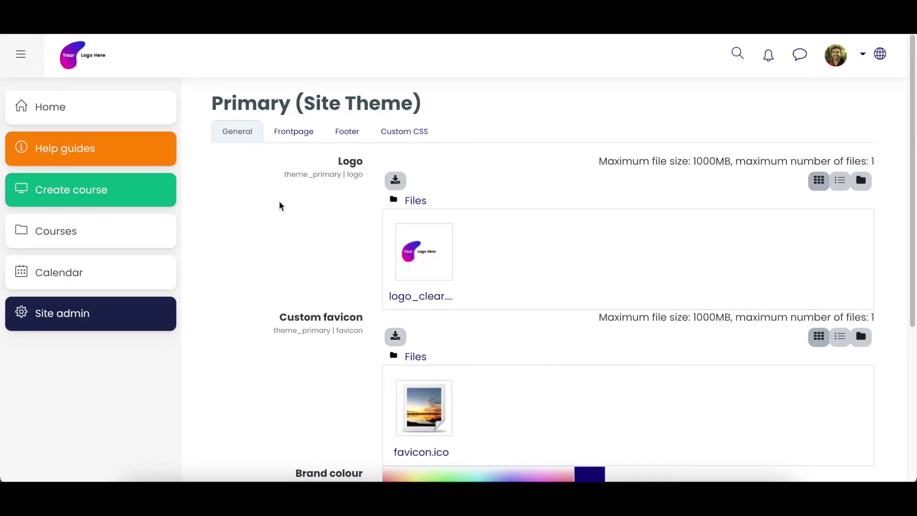
# - Examine the Primary theme's General, Frontpage, Footer and Custom CSS settings, and return to the home page
pyautogui.scroll(-1, 295, 241)
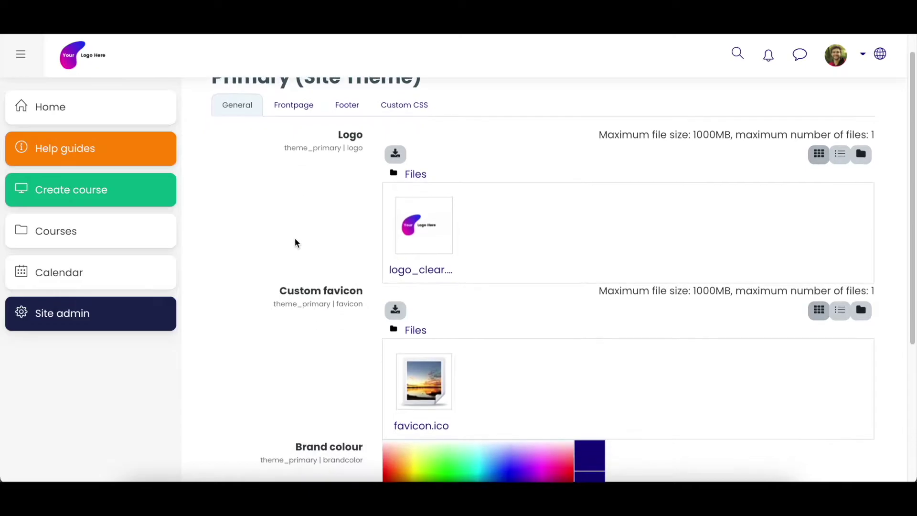
pyautogui.click(295, 109)
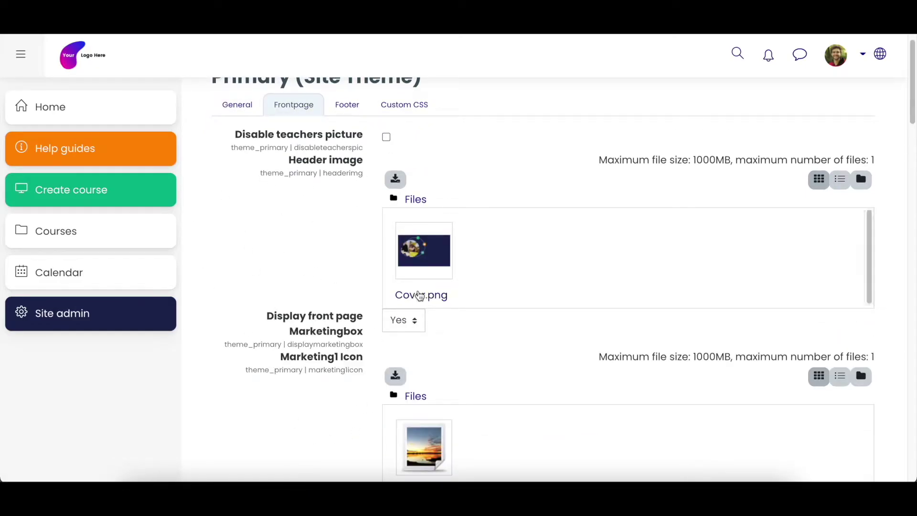
pyautogui.scroll(1, 346, 285)
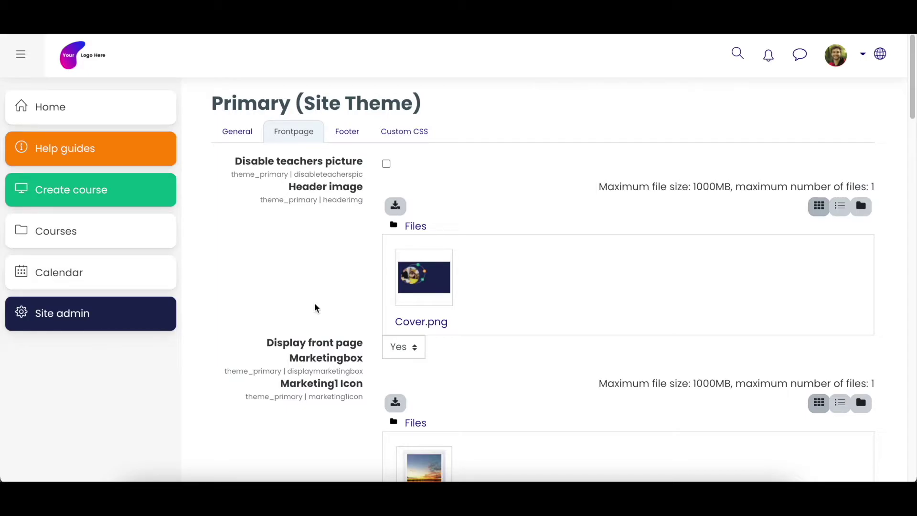
pyautogui.click(352, 138)
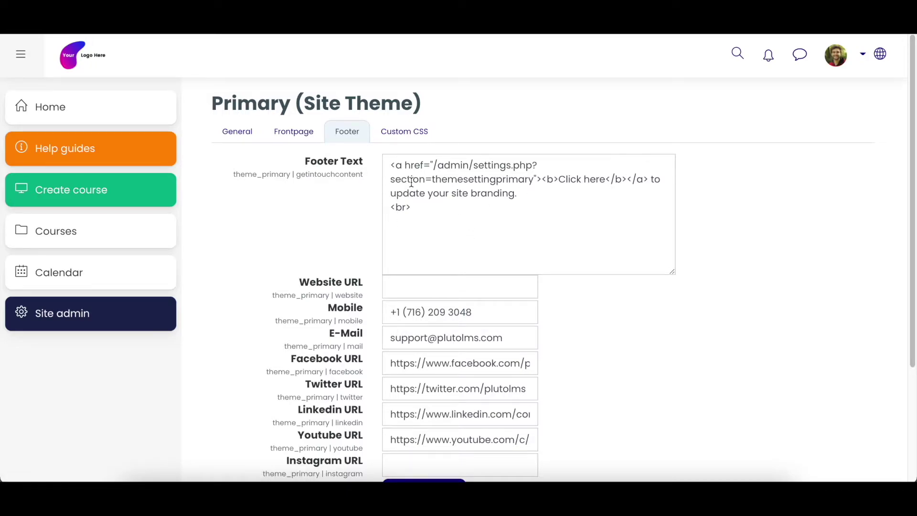
pyautogui.scroll(-1, 377, 308)
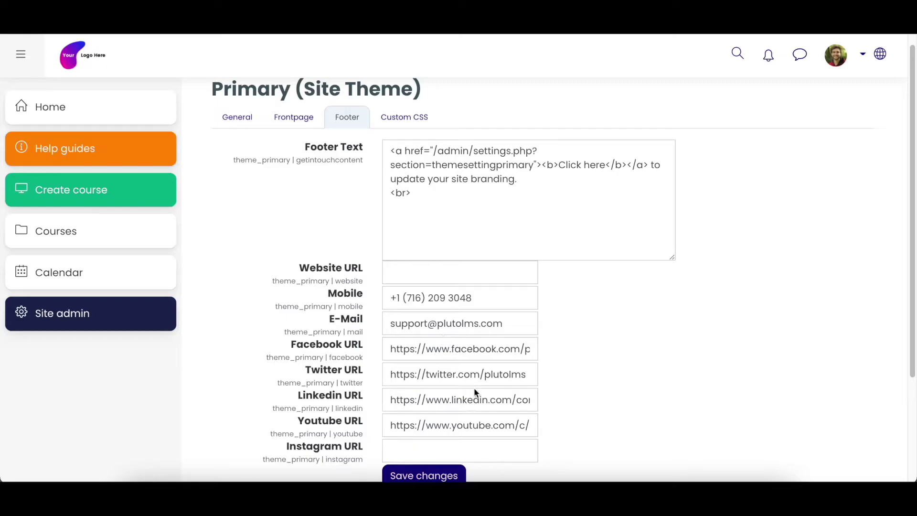
pyautogui.scroll(1, 342, 265)
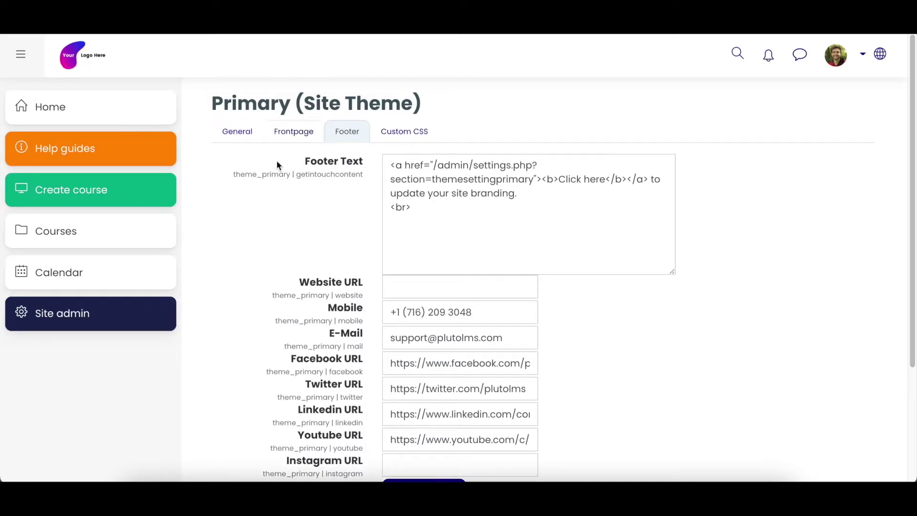
pyautogui.click(389, 140)
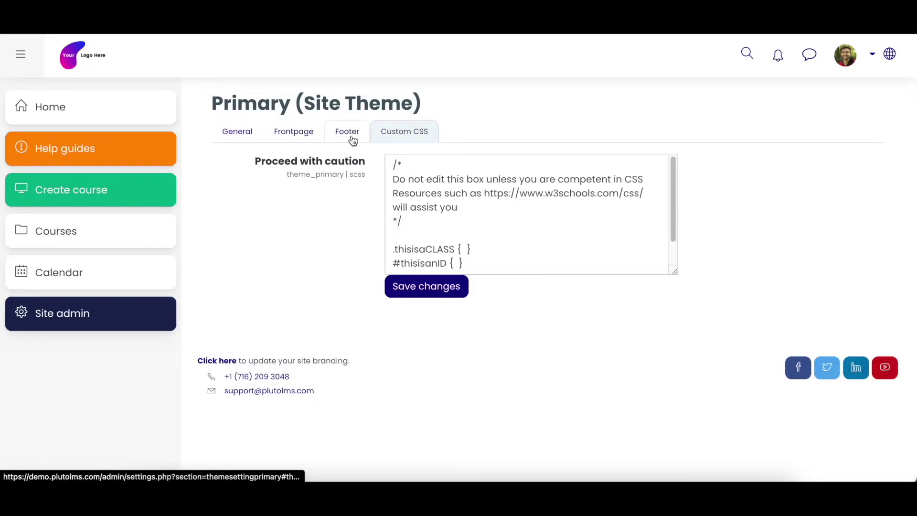
pyautogui.click(245, 139)
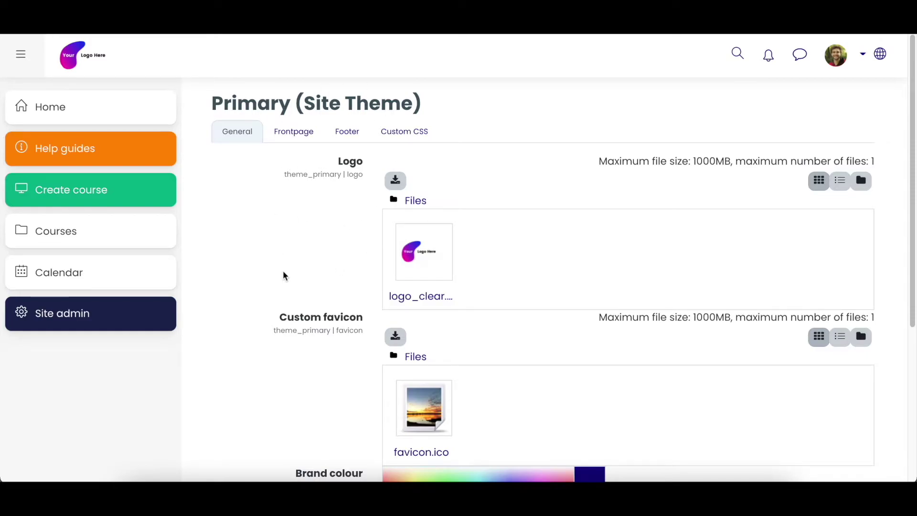
pyautogui.click(80, 121)
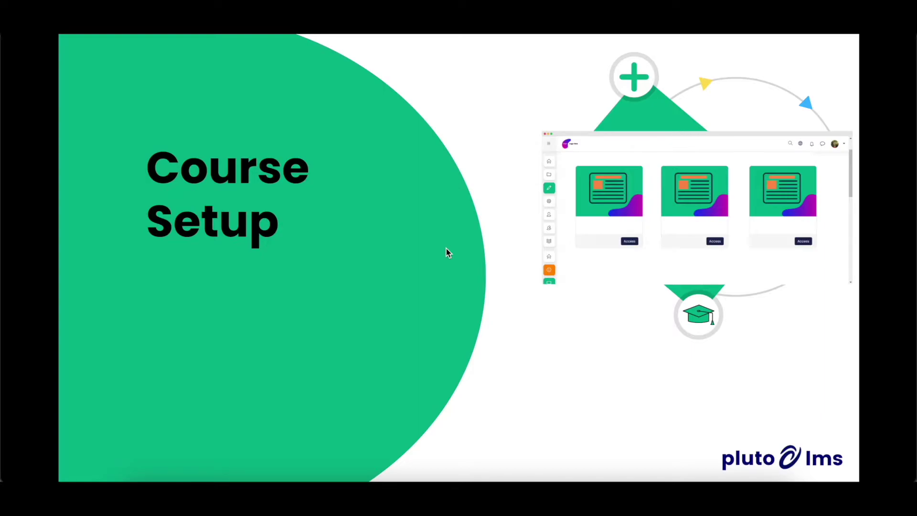
pyautogui.press('Left')
pyautogui.press('Left')
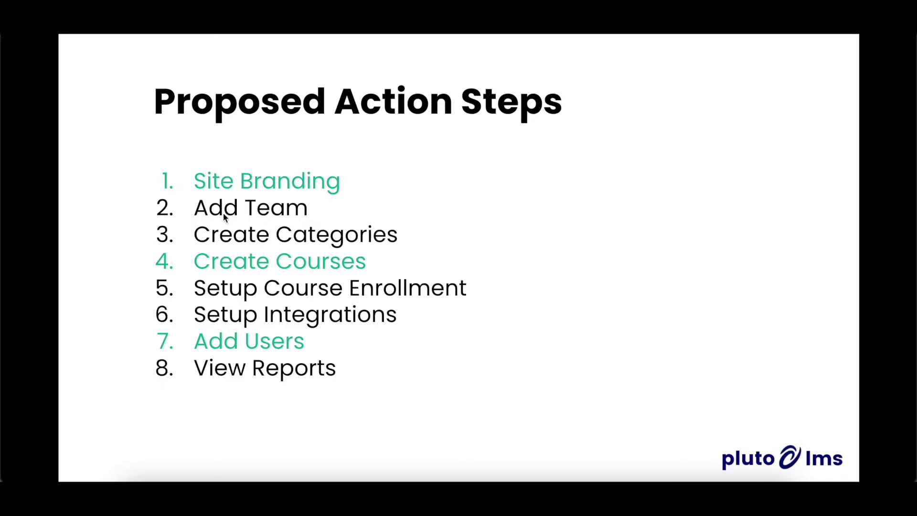
pyautogui.click(319, 267)
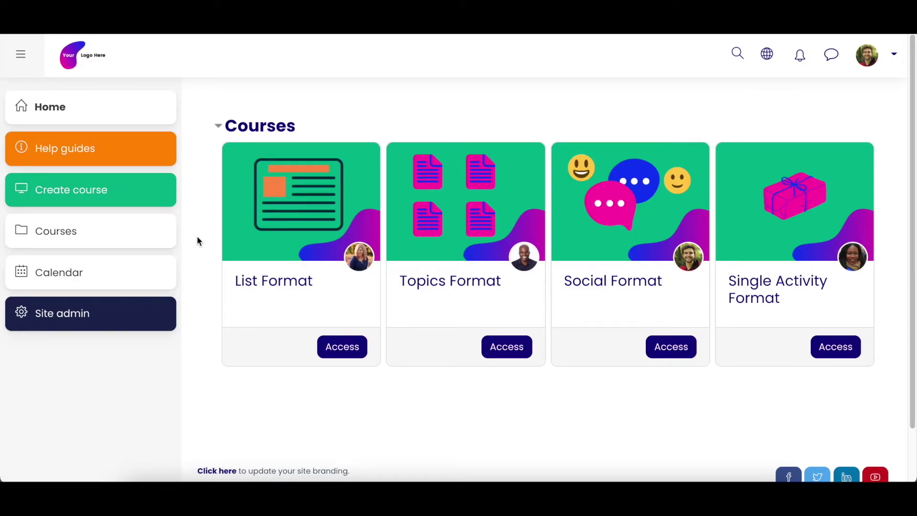
# - Start a new course with the full name "Setup Sample" and the short name "SS"
pyautogui.click(83, 190)
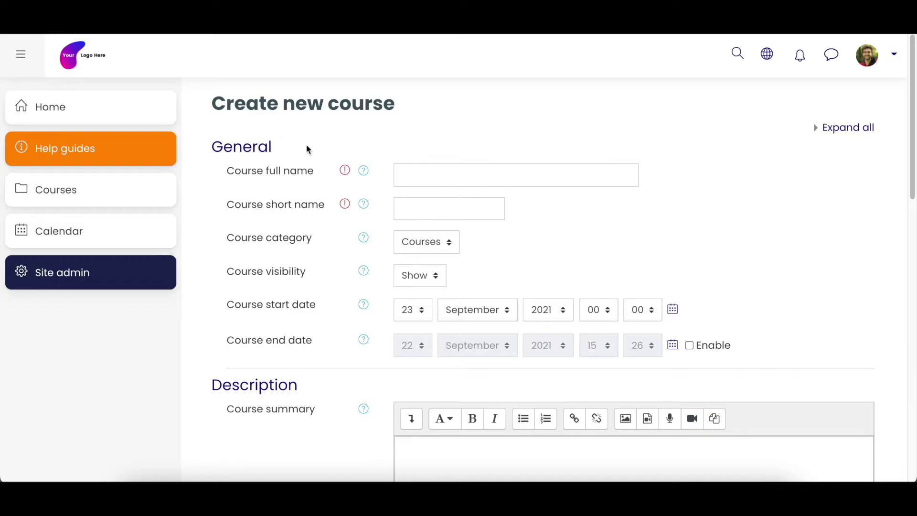
pyautogui.click(437, 179)
pyautogui.write('Set')
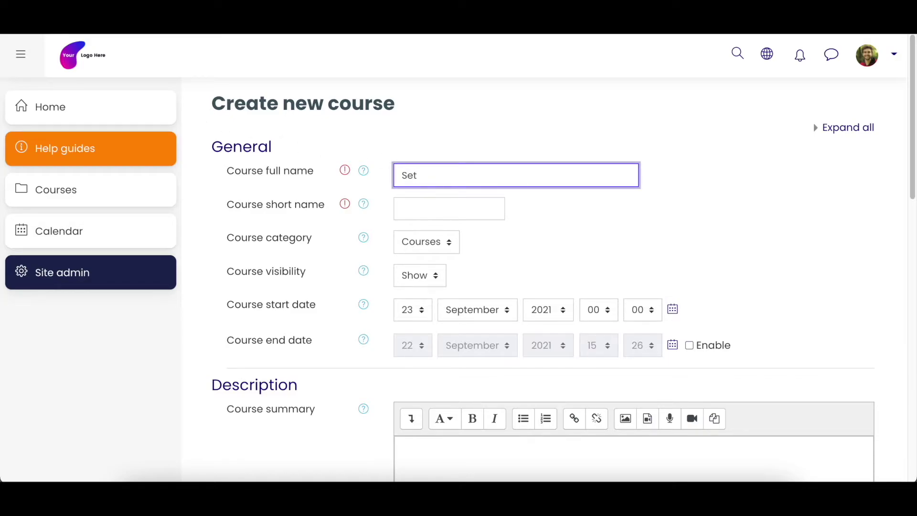
pyautogui.write('up Sample')
pyautogui.click(440, 207)
pyautogui.write('SS')
pyautogui.click(536, 217)
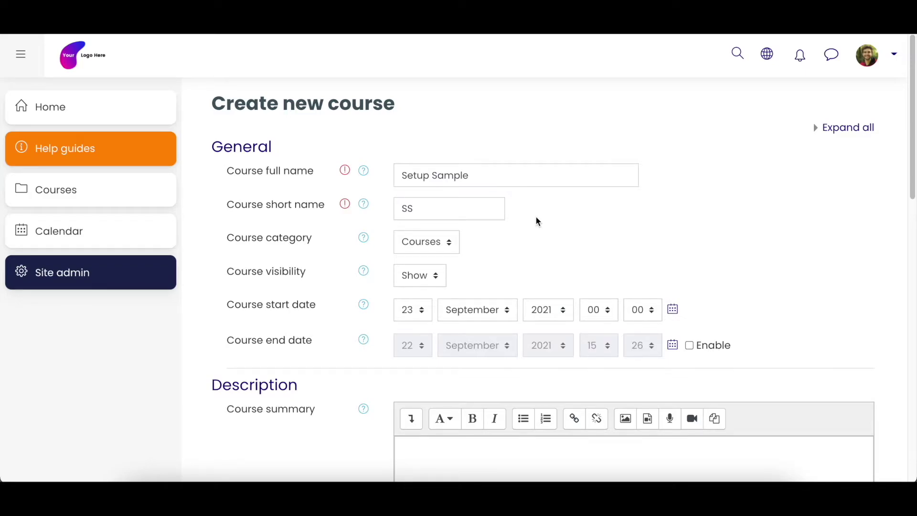
# - Keep the course category as Courses and set the course visibility to Hide
pyautogui.click(450, 248)
pyautogui.click(449, 244)
pyautogui.scroll(-1, 384, 281)
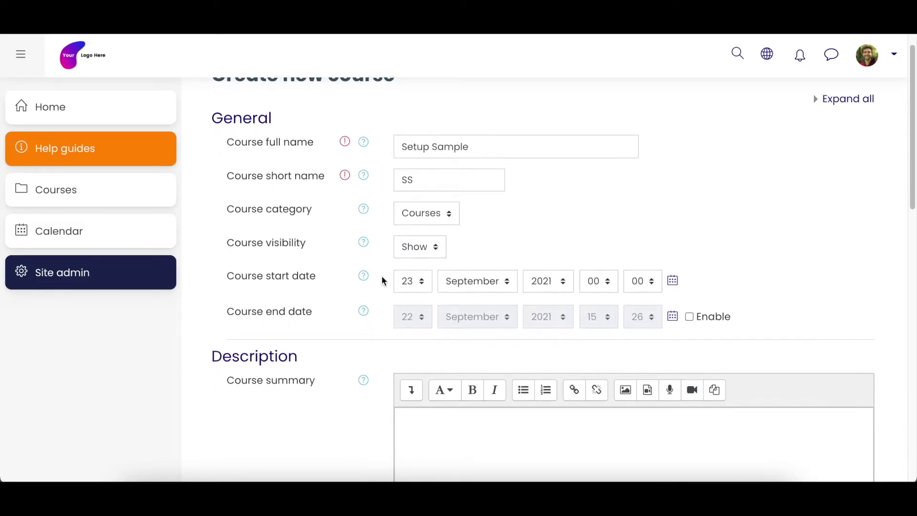
pyautogui.scroll(-1, 382, 277)
pyautogui.click(425, 232)
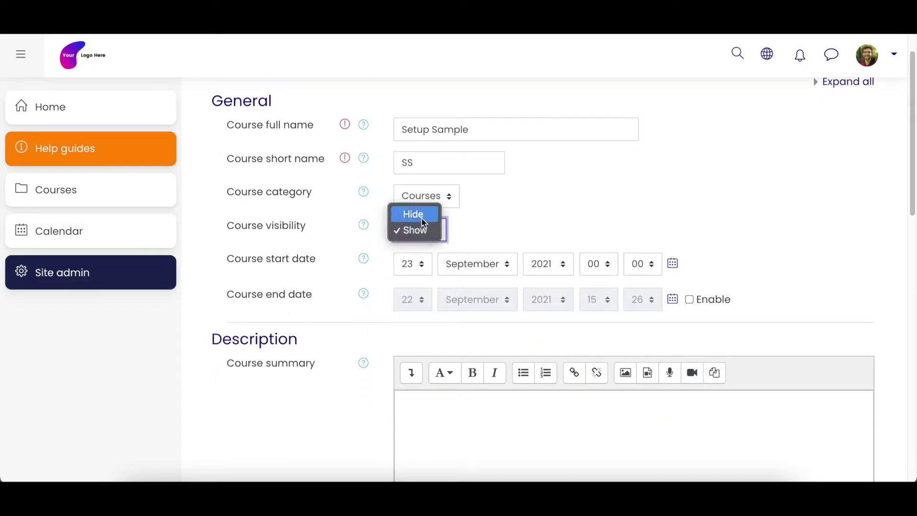
pyautogui.click(506, 230)
pyautogui.click(408, 230)
pyautogui.click(411, 215)
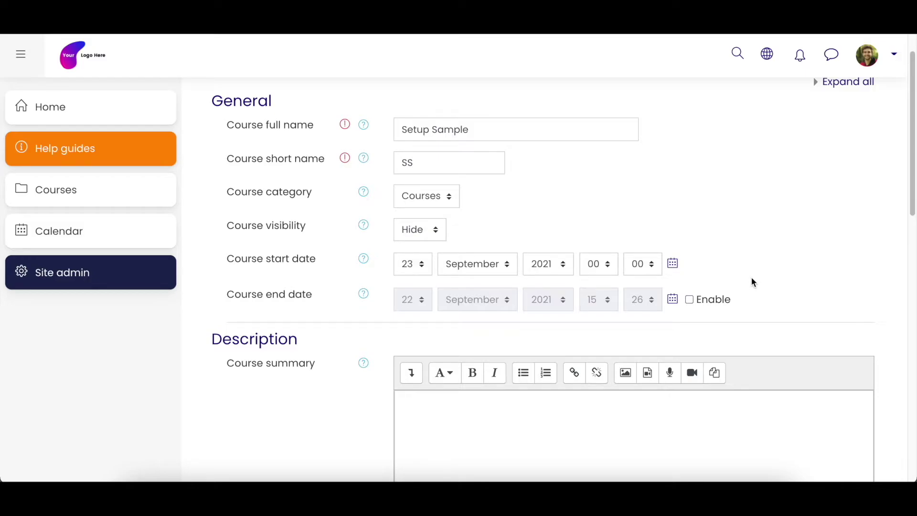
# - Examine the course summary and course image fields in the Description section of the new course form
pyautogui.scroll(-1, 340, 315)
pyautogui.scroll(-3, 340, 316)
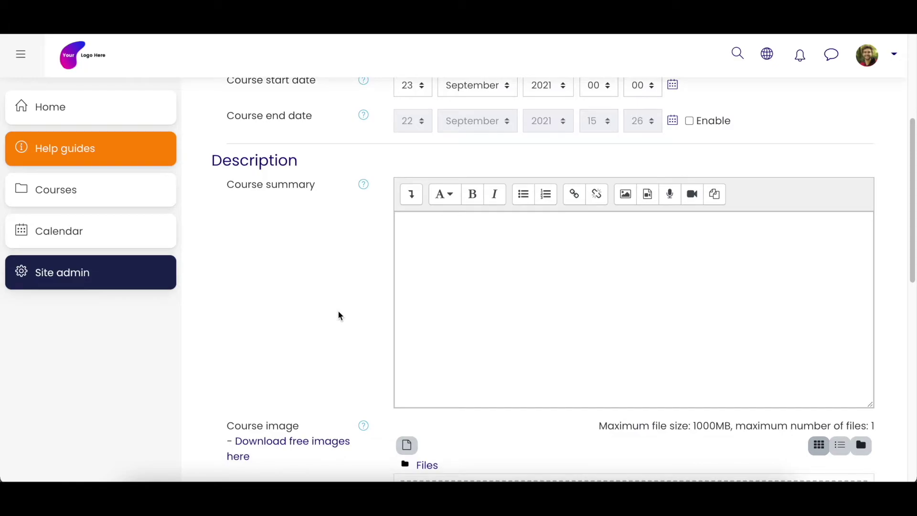
pyautogui.scroll(-1, 340, 316)
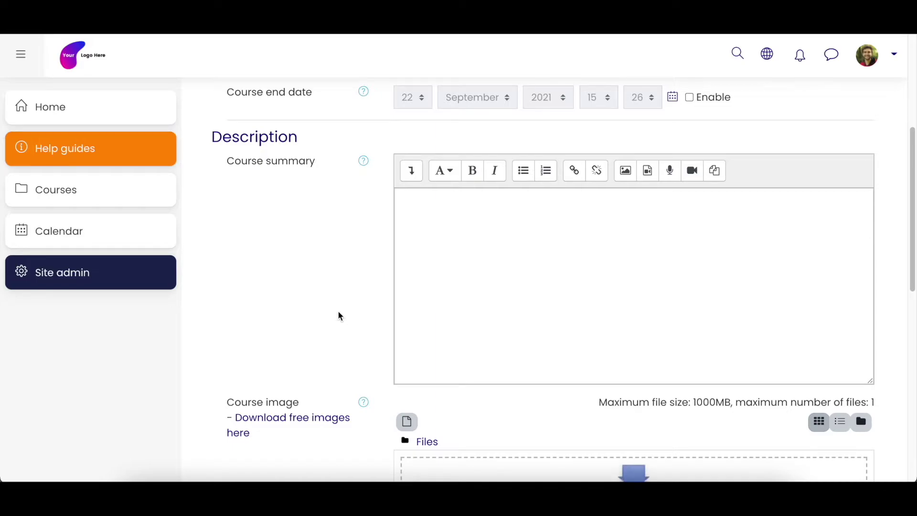
pyautogui.click(522, 271)
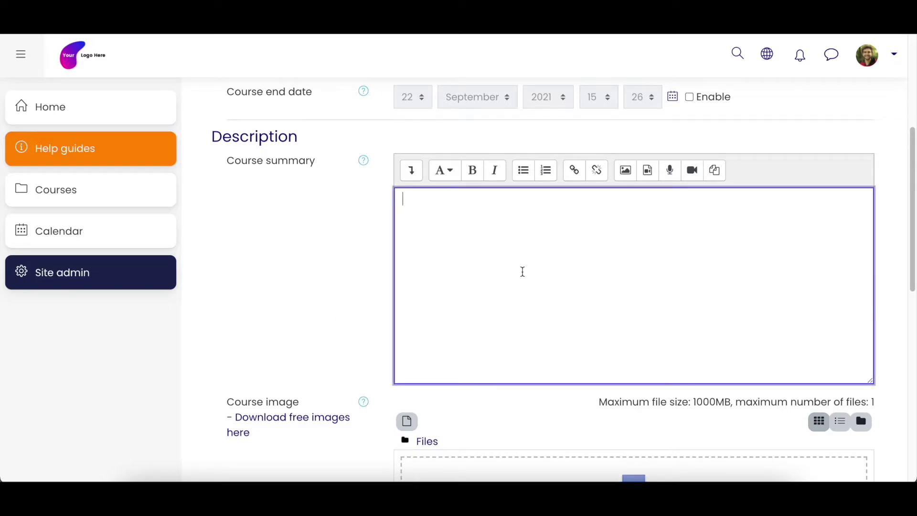
pyautogui.click(346, 270)
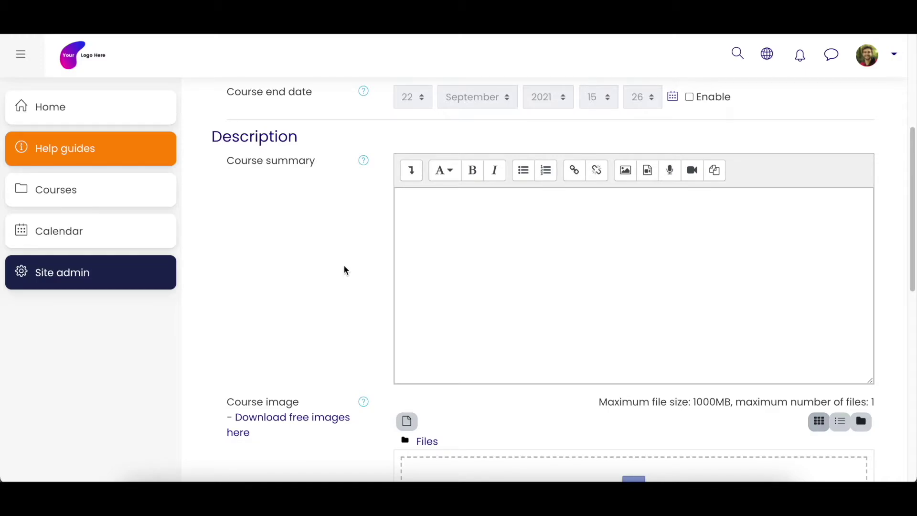
pyautogui.scroll(-3, 346, 271)
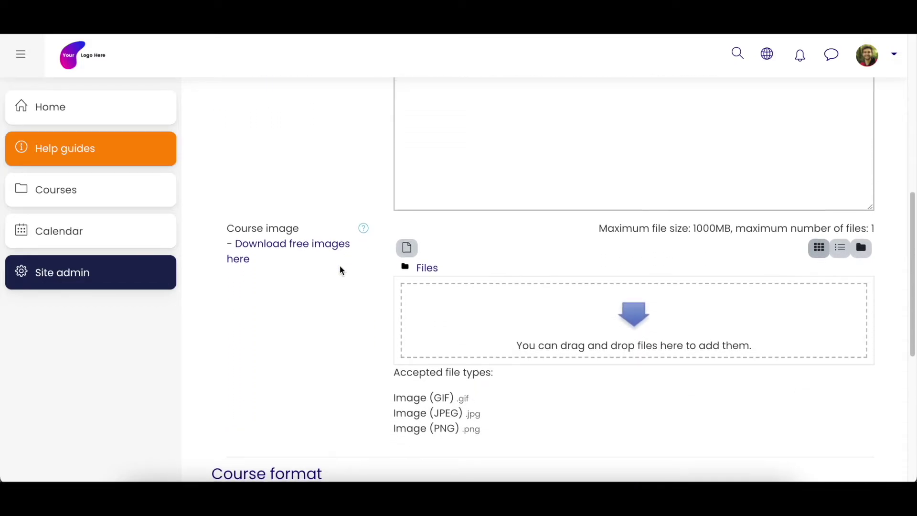
pyautogui.scroll(-1, 342, 270)
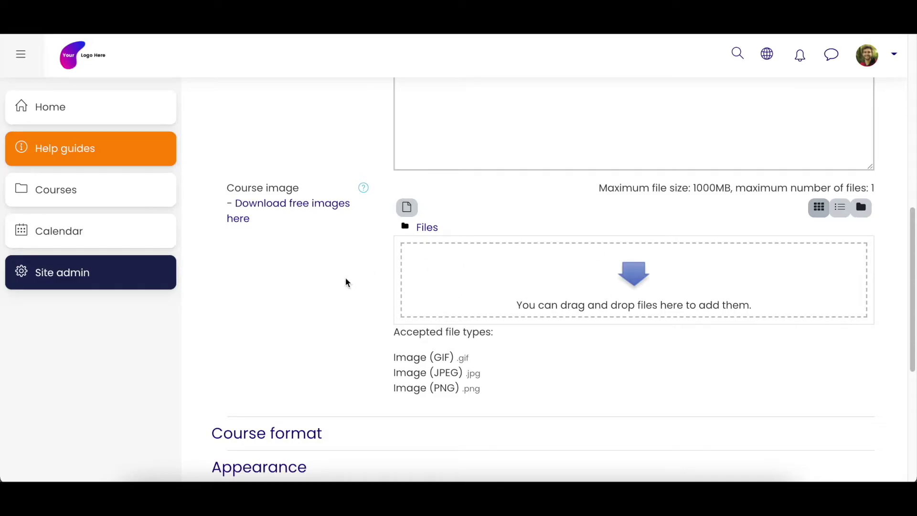
pyautogui.scroll(-1, 347, 283)
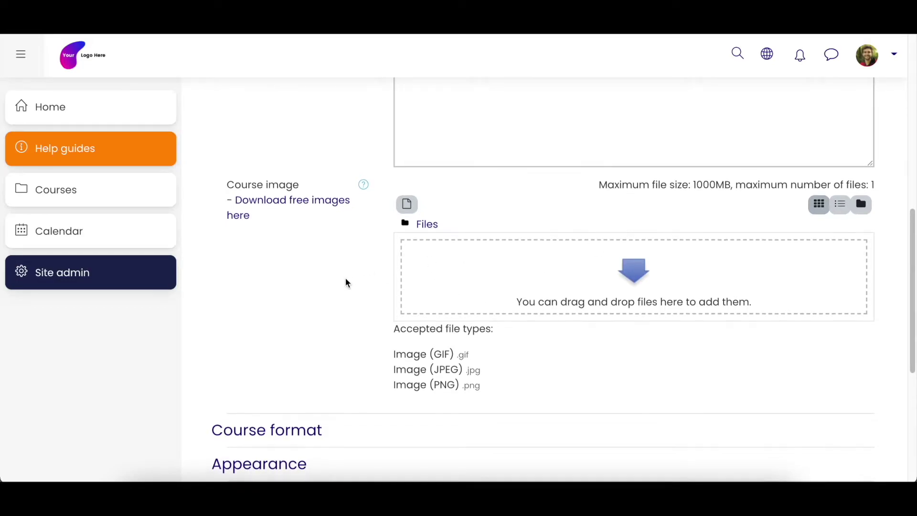
pyautogui.scroll(-3, 347, 283)
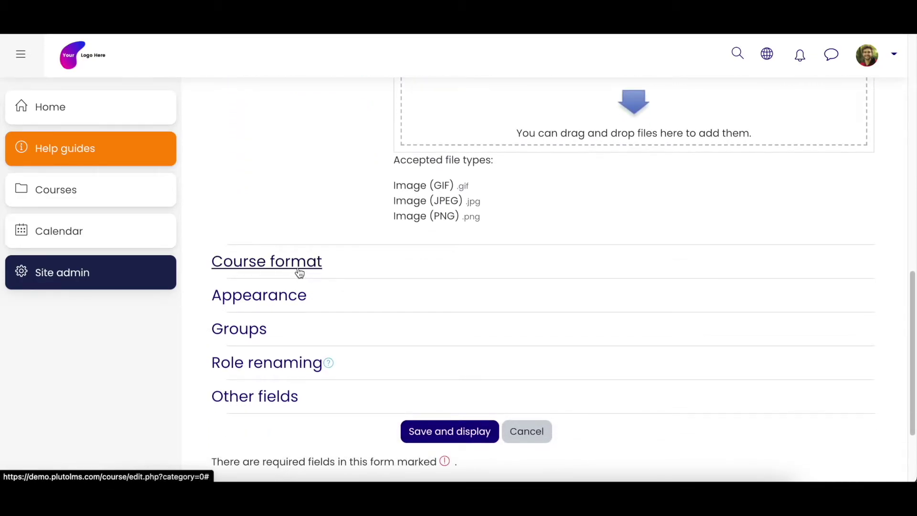
# - Examine the Format options in the Course format section and keep Topics format
pyautogui.click(297, 270)
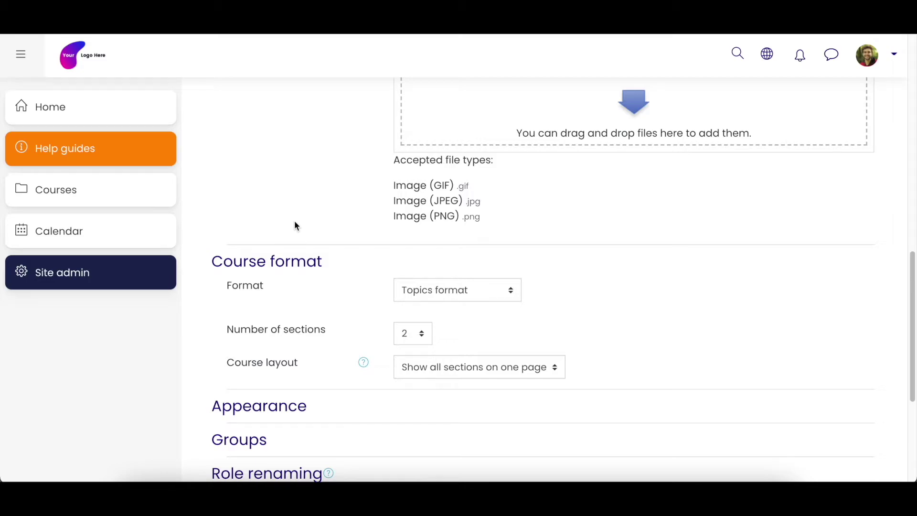
pyautogui.scroll(-1, 295, 225)
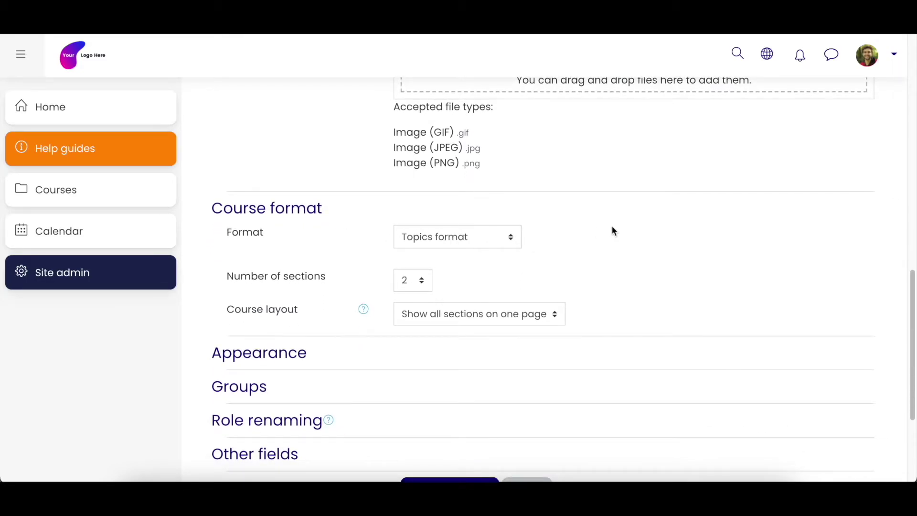
pyautogui.click(491, 242)
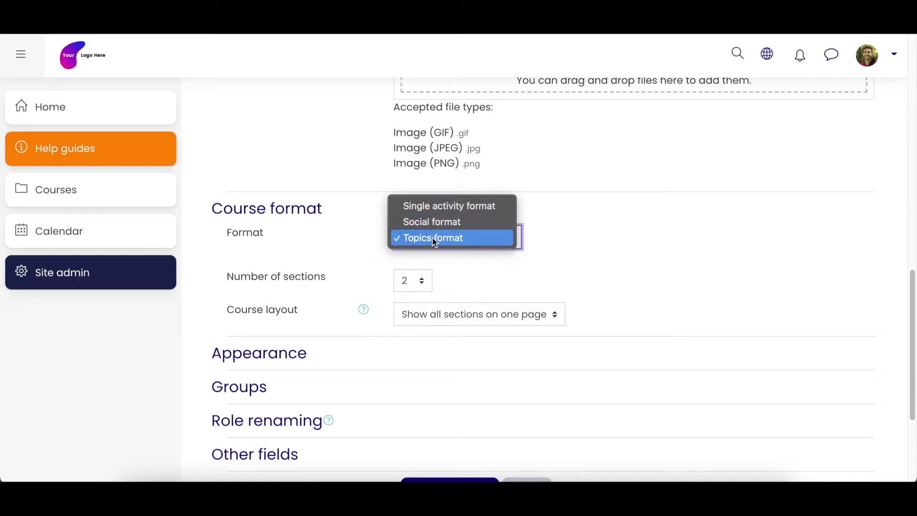
pyautogui.click(542, 236)
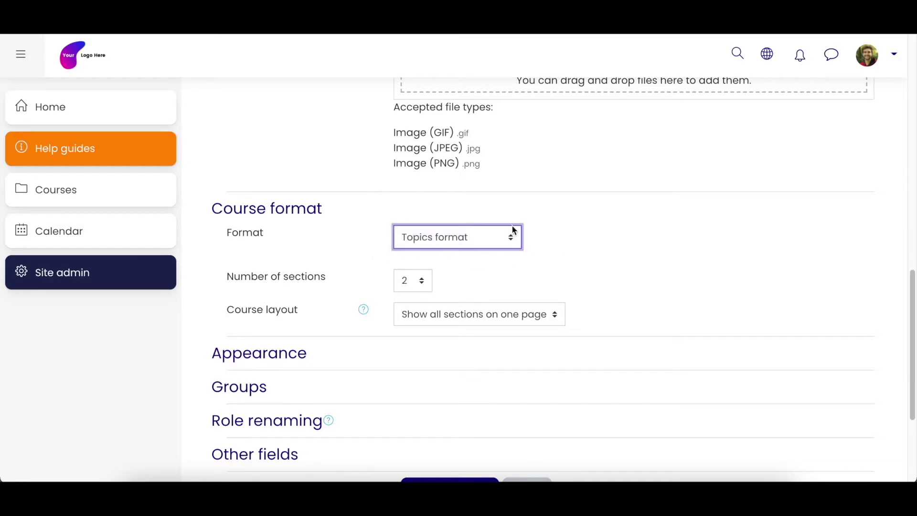
pyautogui.click(340, 250)
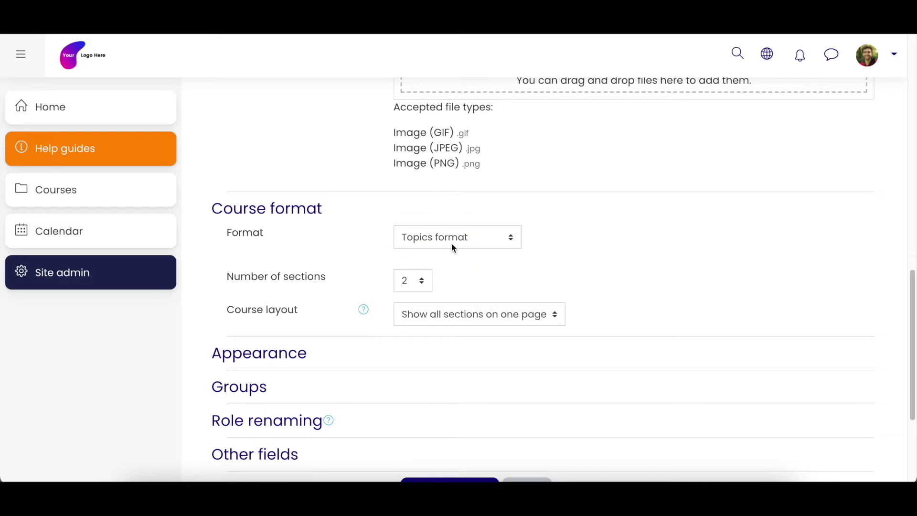
# - Check the choices for the number of sections and keep 2
pyautogui.scroll(-1, 451, 243)
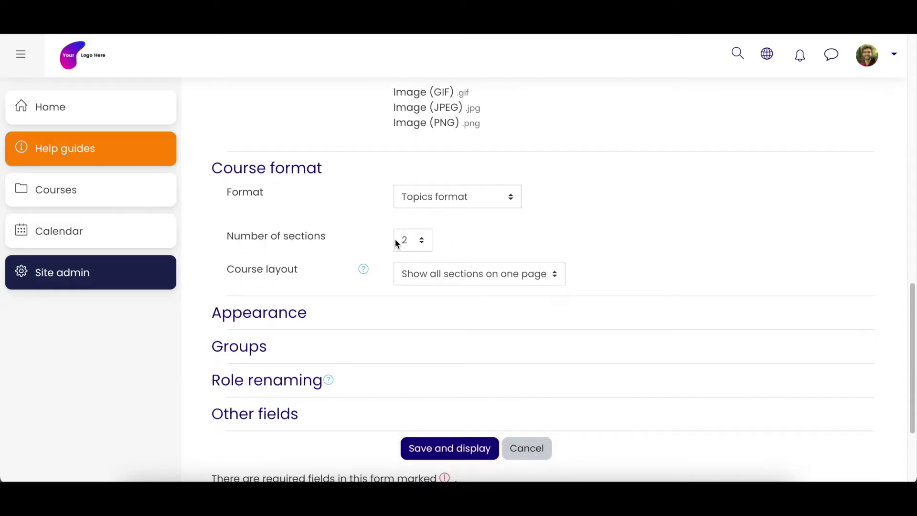
pyautogui.click(426, 243)
pyautogui.click(494, 246)
pyautogui.click(426, 244)
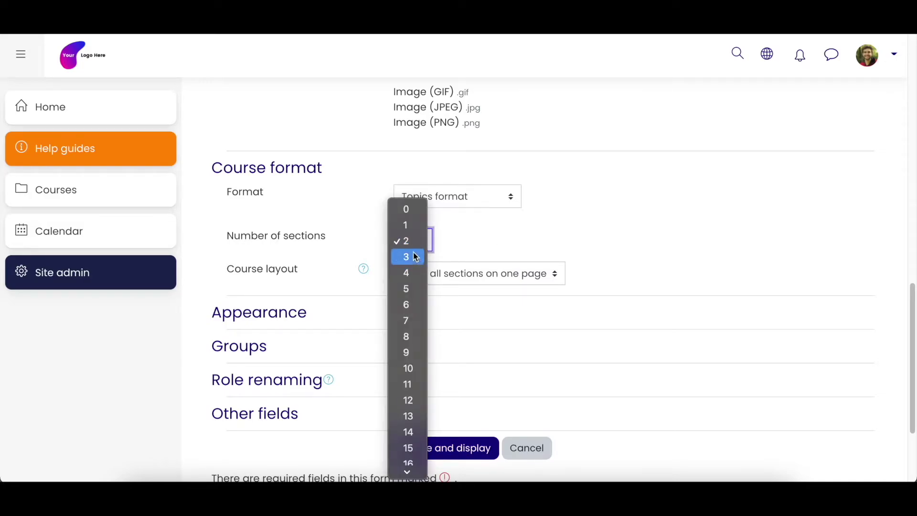
pyautogui.click(507, 255)
pyautogui.click(508, 257)
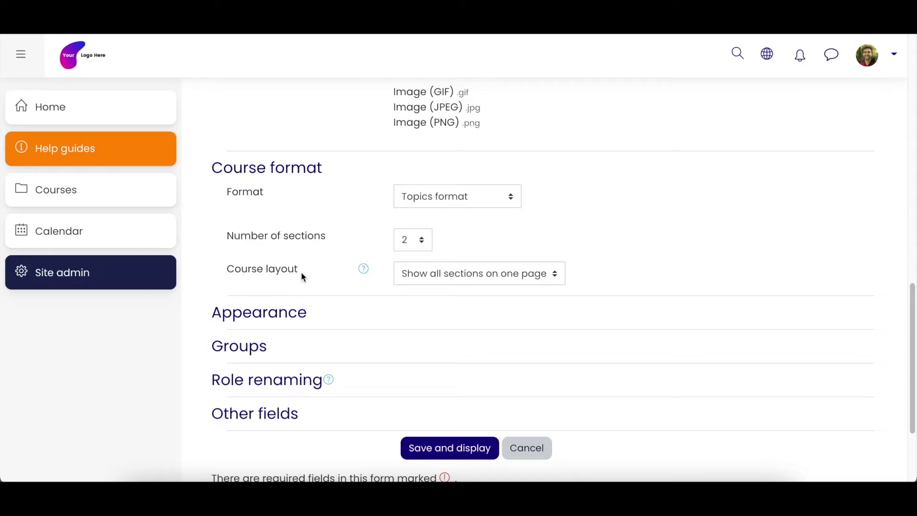
# - Compare the course layout options and keep Show all sections on one page
pyautogui.click(516, 274)
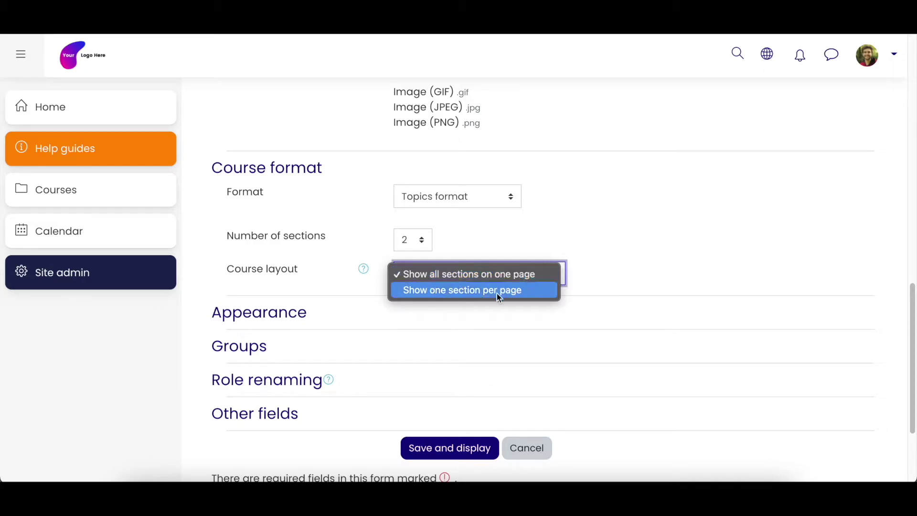
pyautogui.click(610, 263)
pyautogui.click(346, 292)
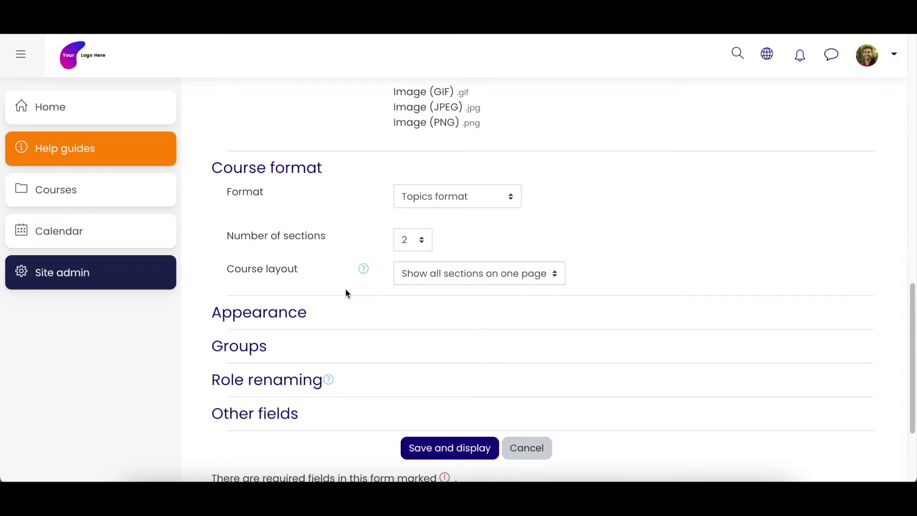
pyautogui.click(446, 278)
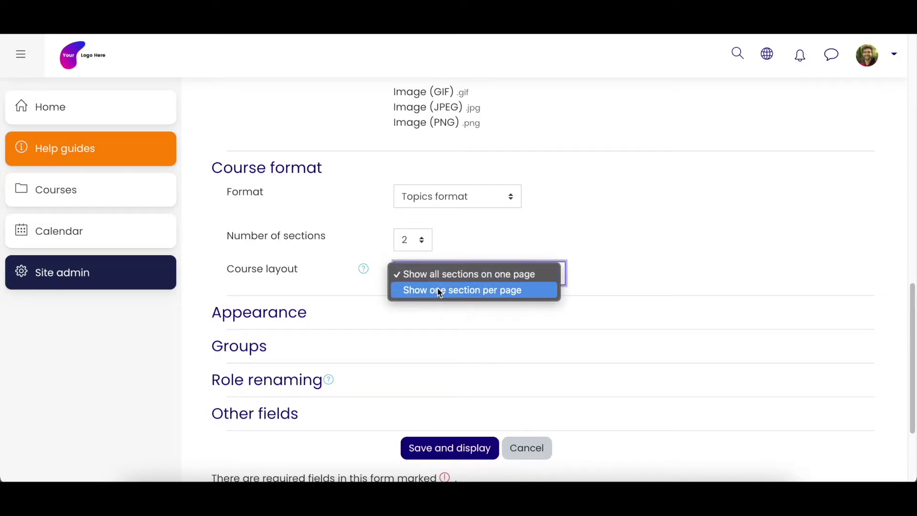
pyautogui.click(618, 258)
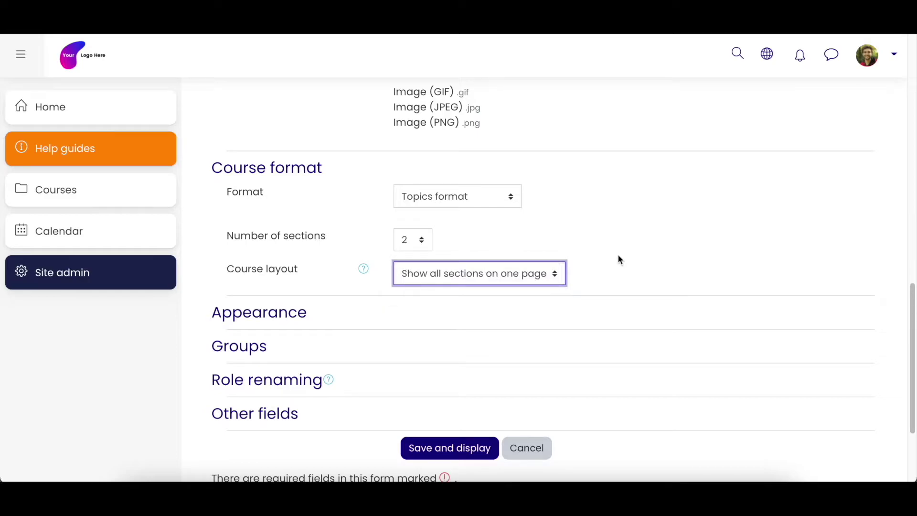
pyautogui.click(382, 285)
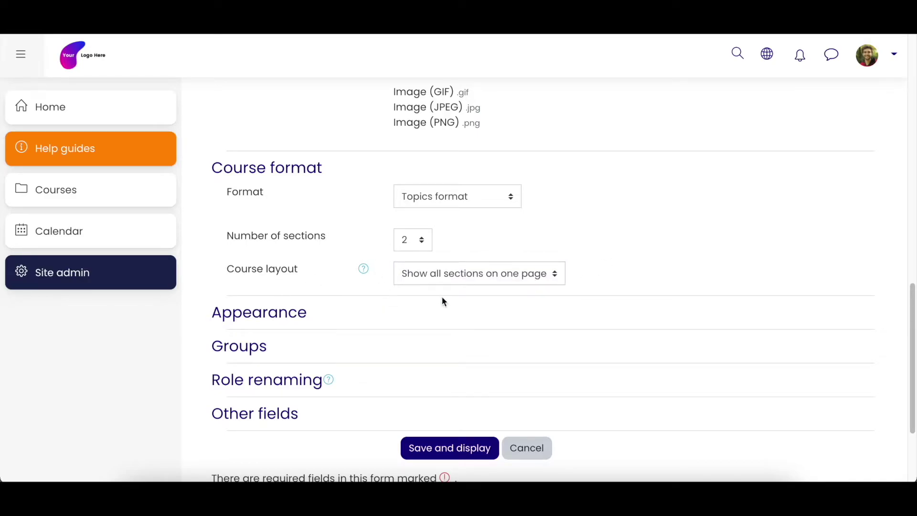
# - Examine the Force language options in the Appearance section and keep Do not force
pyautogui.scroll(-1, 435, 284)
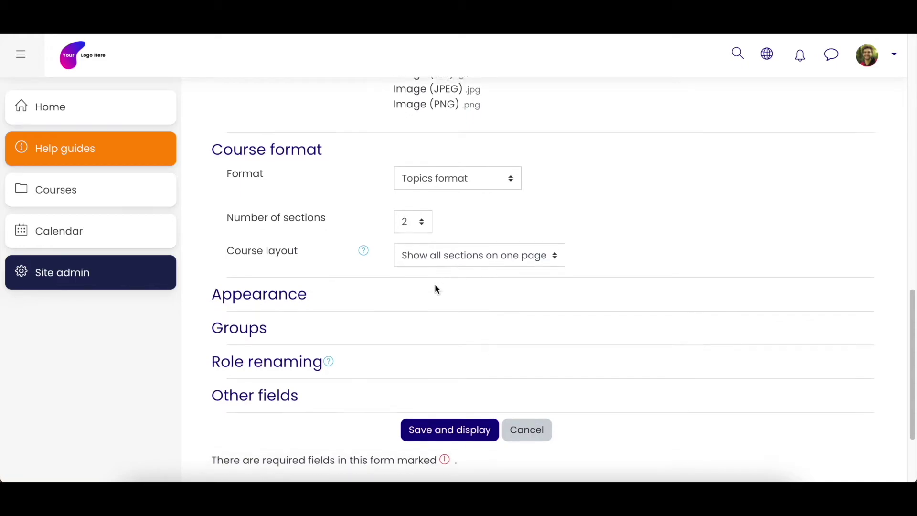
pyautogui.click(296, 285)
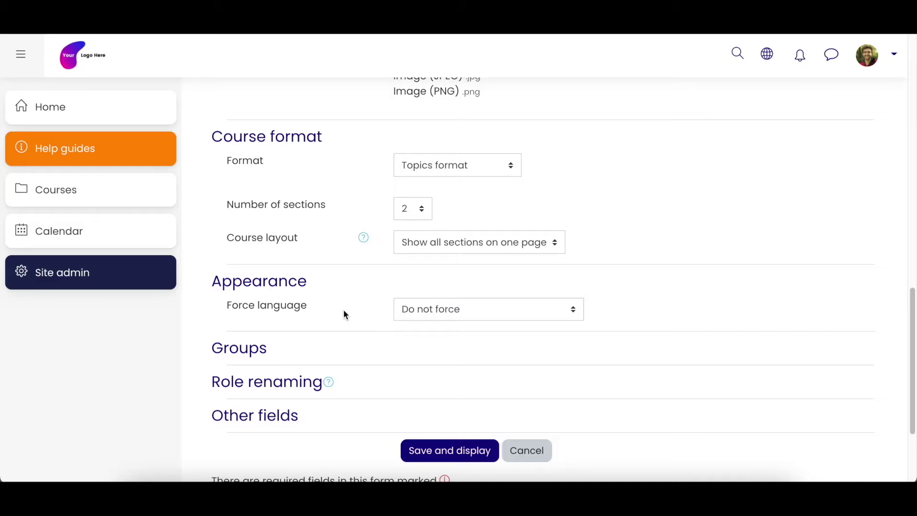
pyautogui.click(471, 317)
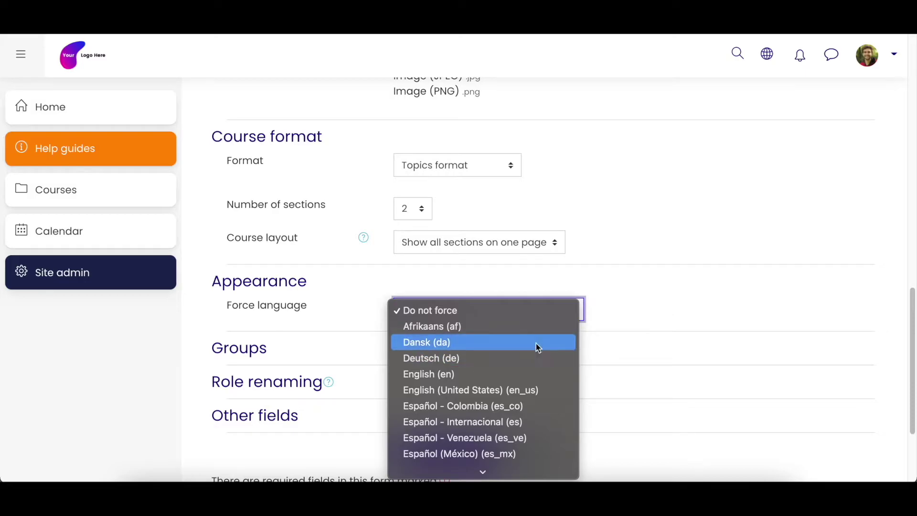
pyautogui.scroll(-10, 471, 406)
pyautogui.click(637, 288)
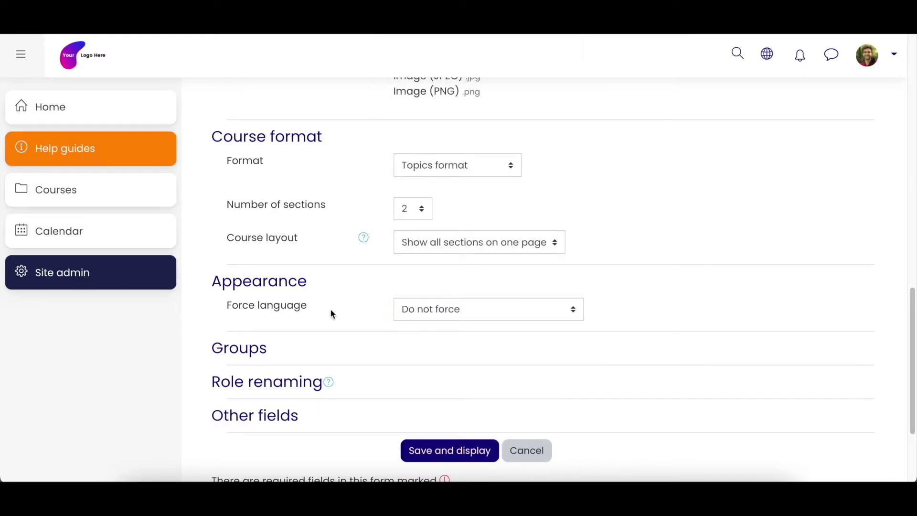
# - Save and display the new course, and proceed to its course content
pyautogui.scroll(-1, 334, 317)
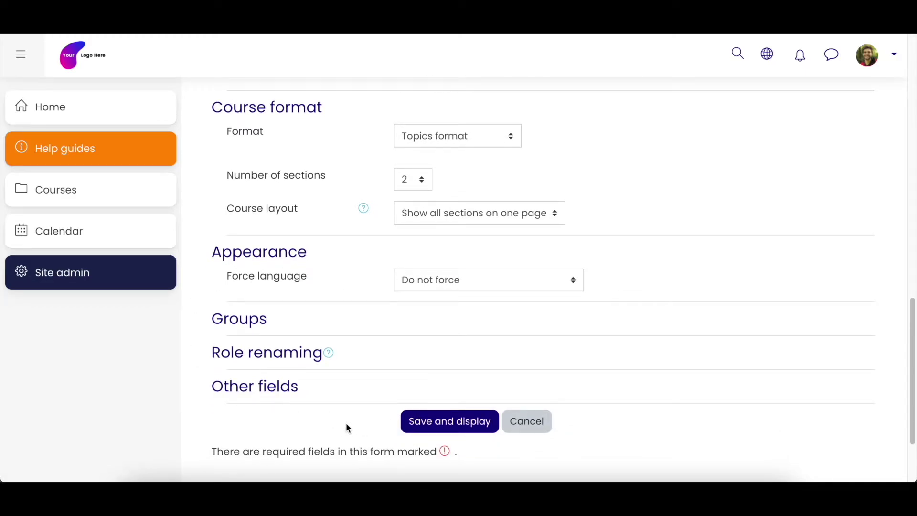
pyautogui.click(433, 422)
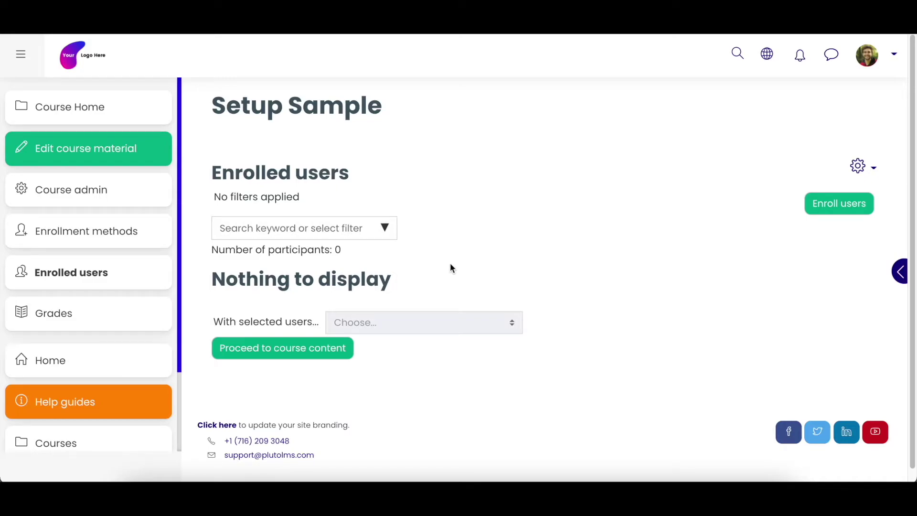
pyautogui.click(290, 353)
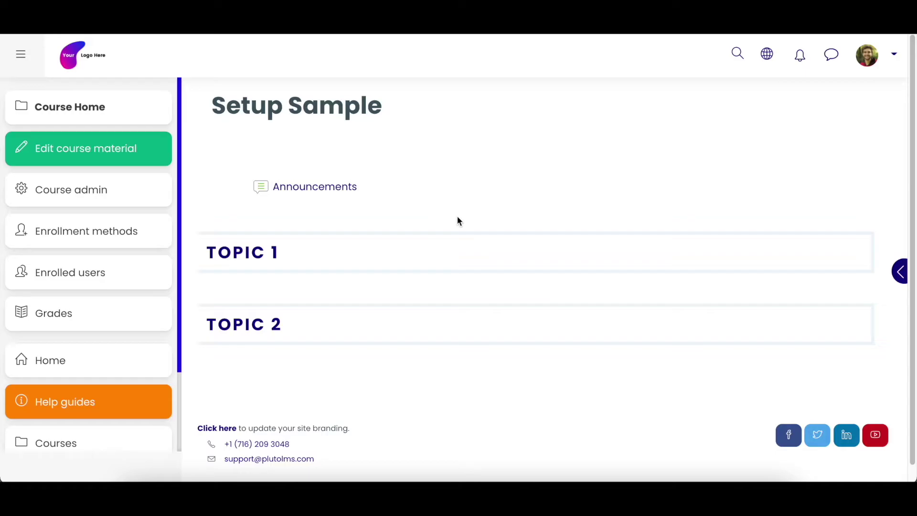
# - Turn on editing for the course material and rename Topic 1 as "Introduction"
pyautogui.click(88, 151)
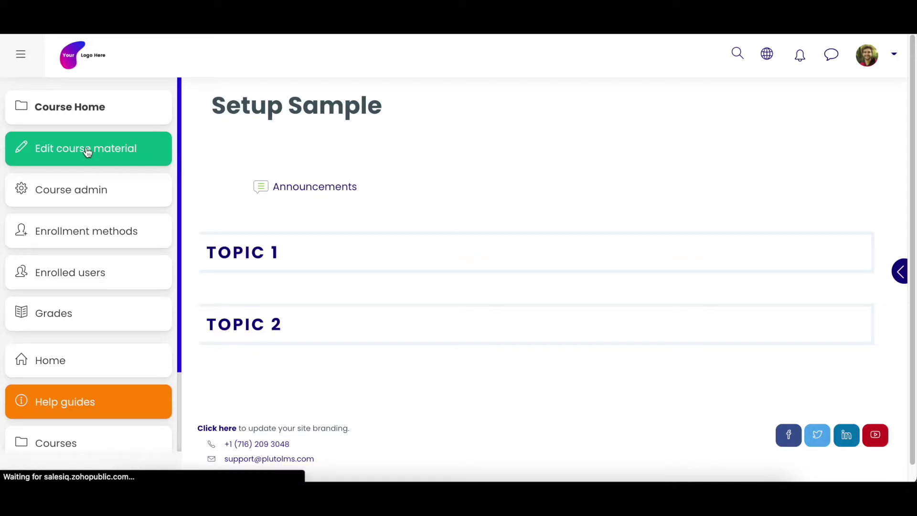
pyautogui.click(88, 151)
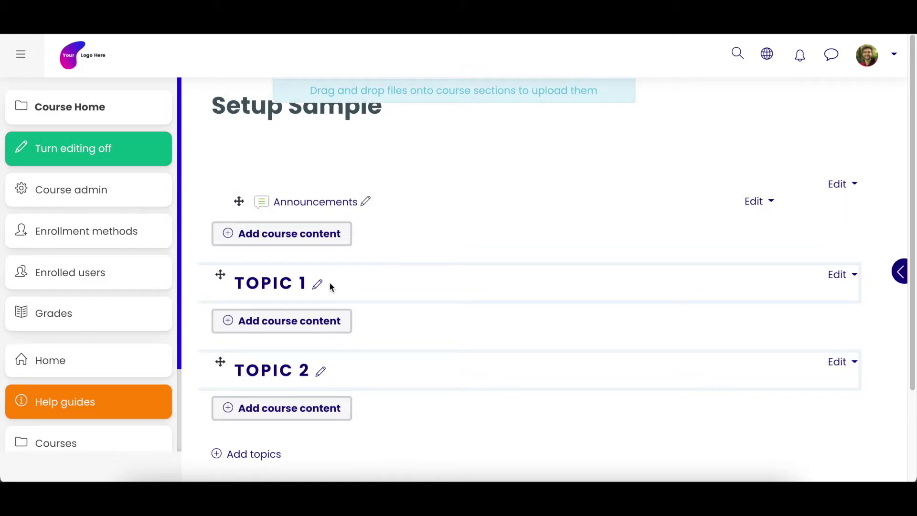
pyautogui.click(319, 286)
pyautogui.write('Introdcu')
pyautogui.press('BackSpace')
pyautogui.press('BackSpace')
pyautogui.write('uction')
pyautogui.press('Return')
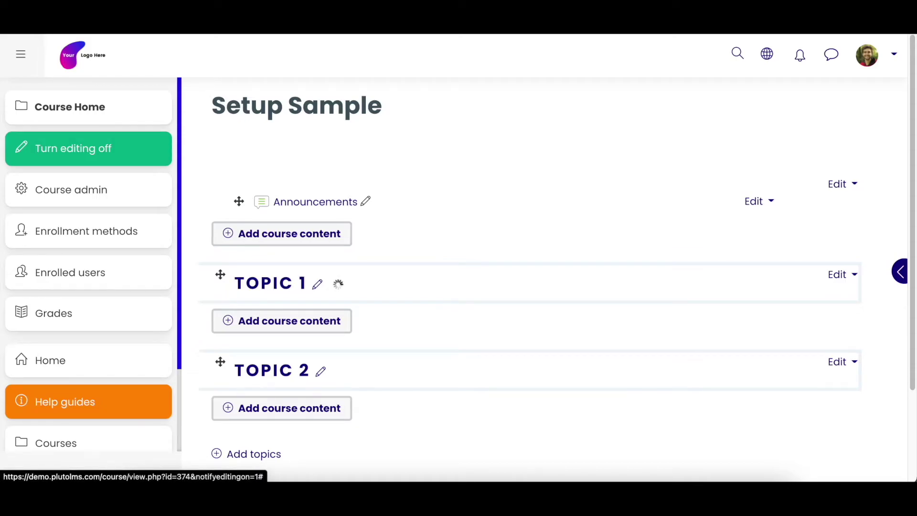
# - Rename Topic 2 as "Welcome to the Team"
pyautogui.click(324, 372)
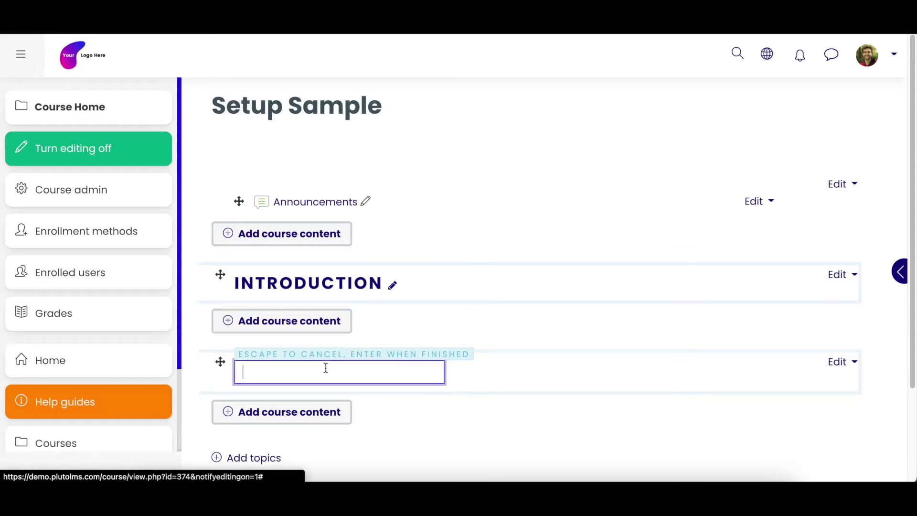
pyautogui.write('Welcome to the team')
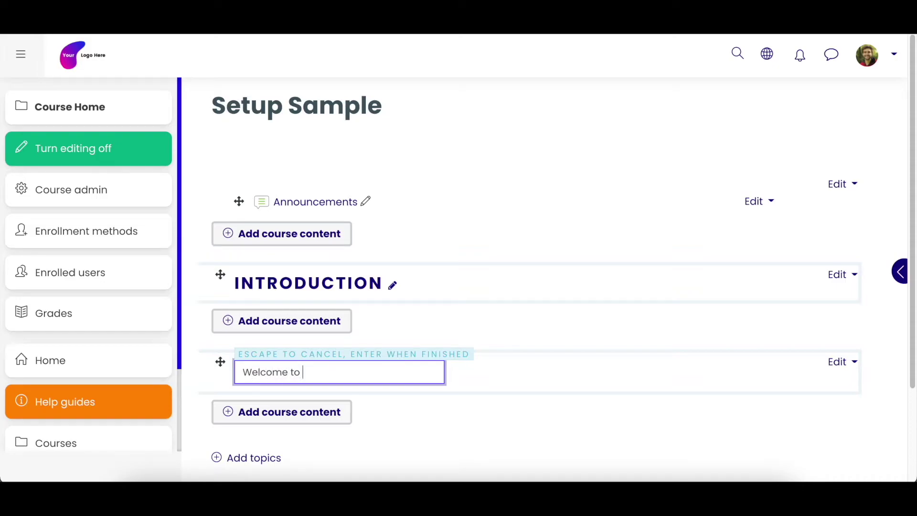
pyautogui.press('BackSpace')
pyautogui.press('BackSpace')
pyautogui.press('BackSpace')
pyautogui.press('BackSpace')
pyautogui.write('Team')
pyautogui.press('Return')
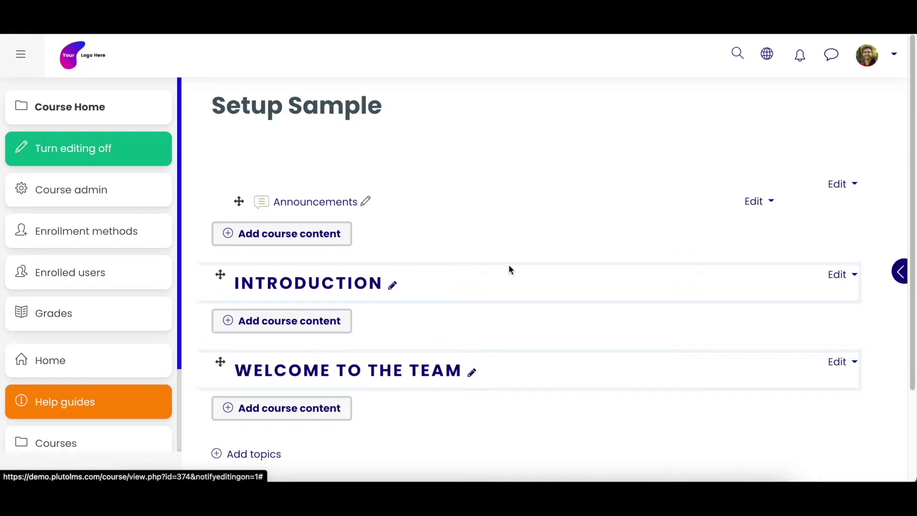
# - Start adding course content under Introduction and examine the descriptions of Assignment, Attendance, BigBlueButton, Custom certificate and External tool
pyautogui.click(292, 325)
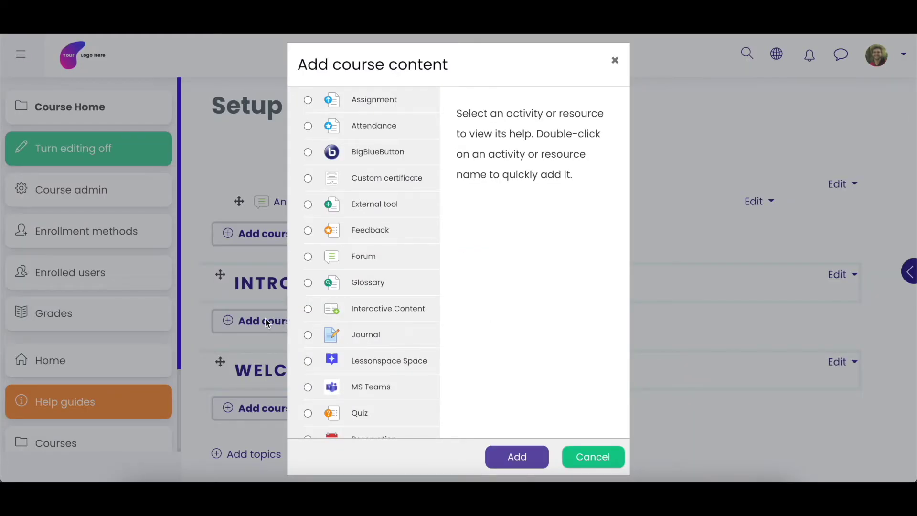
pyautogui.click(347, 100)
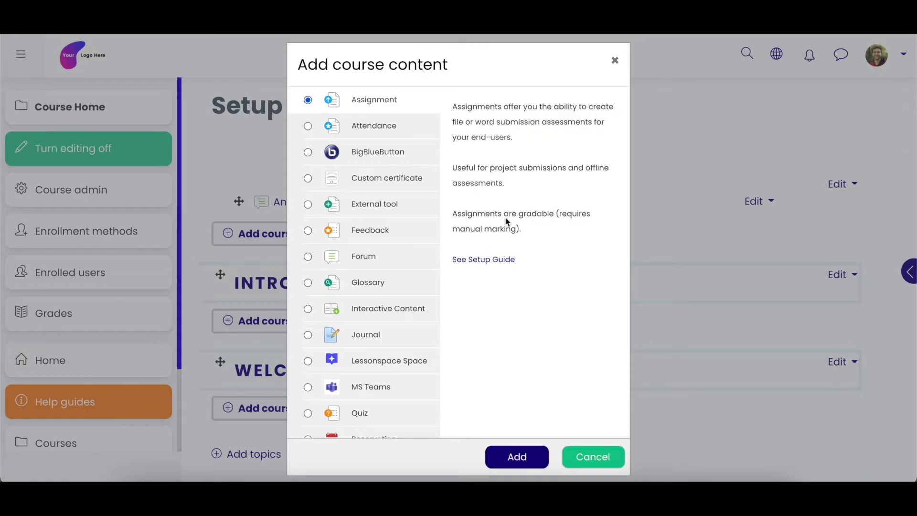
pyautogui.moveTo(490, 57); pyautogui.dragTo(486, 53)
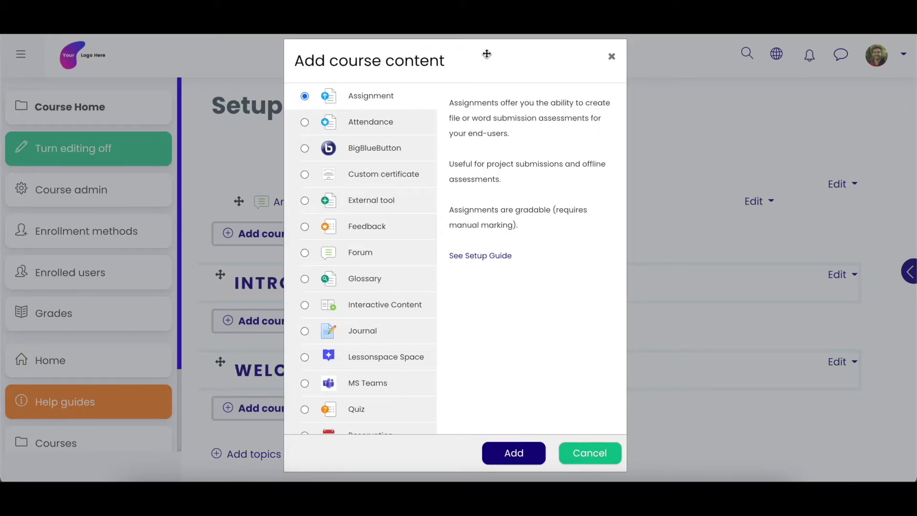
pyautogui.click(373, 124)
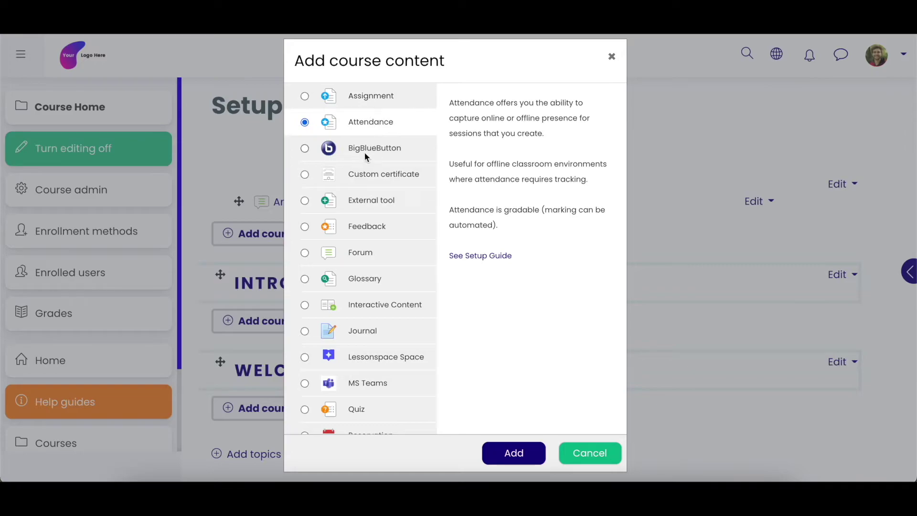
pyautogui.click(364, 152)
pyautogui.click(362, 173)
pyautogui.click(360, 196)
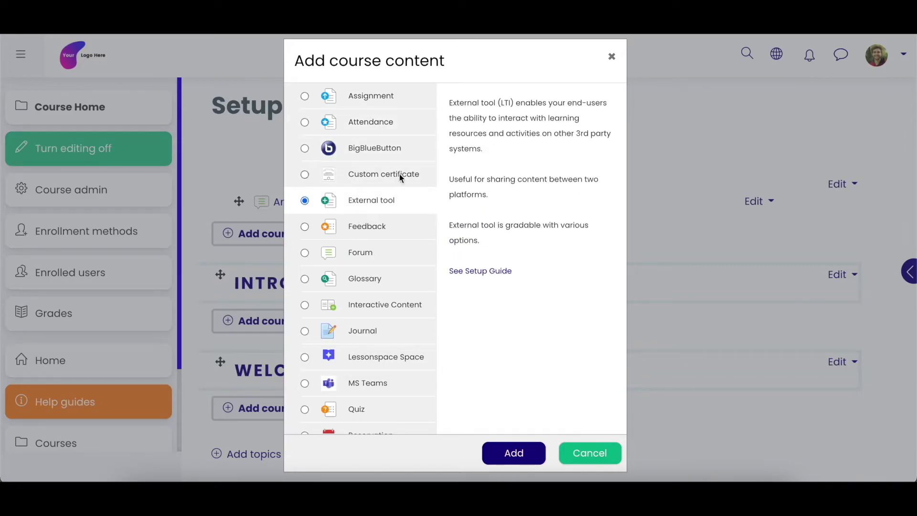
# - Read the Feedback activity's description, including its use and gradability, and look through its setup guide
pyautogui.click(369, 225)
pyautogui.moveTo(450, 102); pyautogui.dragTo(583, 118)
pyautogui.click(544, 123)
pyautogui.moveTo(450, 147); pyautogui.dragTo(533, 176)
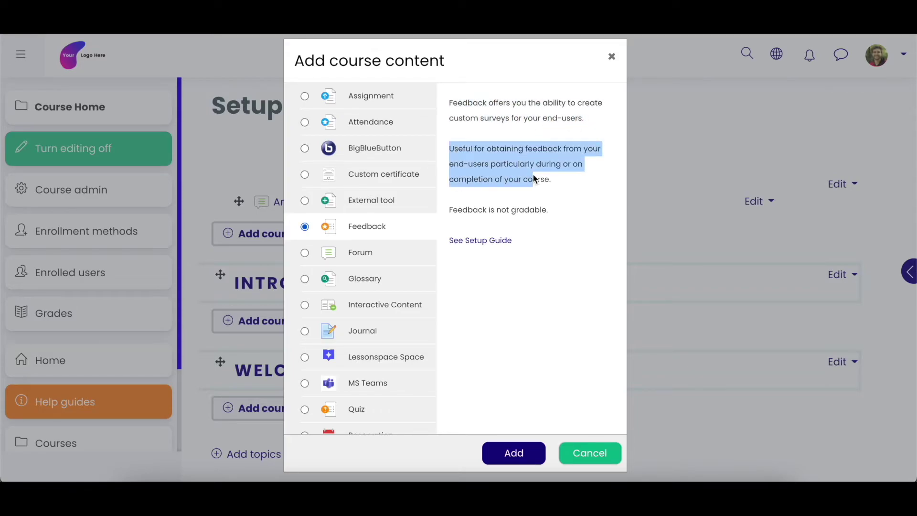
pyautogui.moveTo(460, 213); pyautogui.dragTo(545, 209)
pyautogui.click(517, 215)
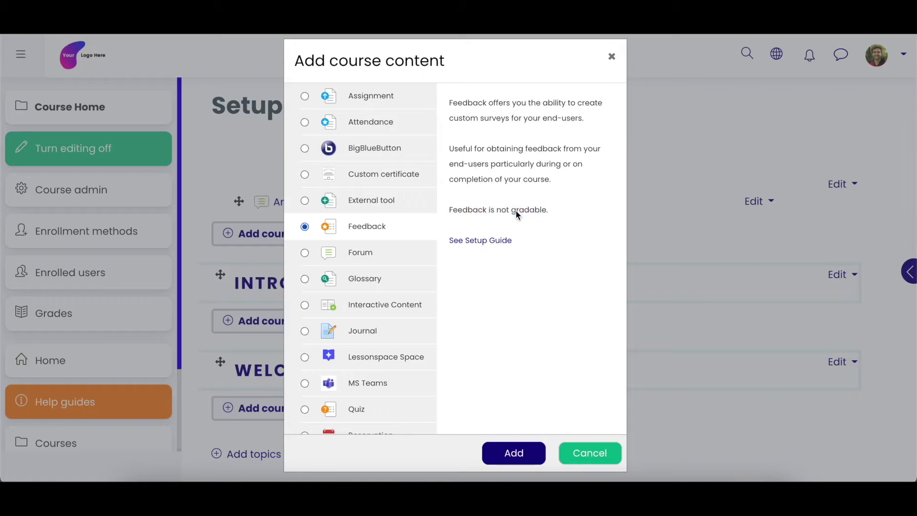
pyautogui.click(473, 245)
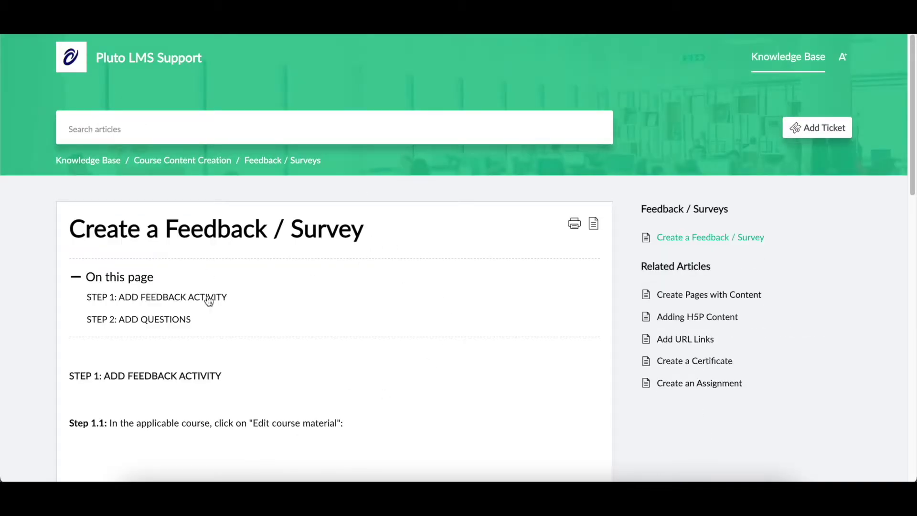
pyautogui.scroll(-13, 396, 279)
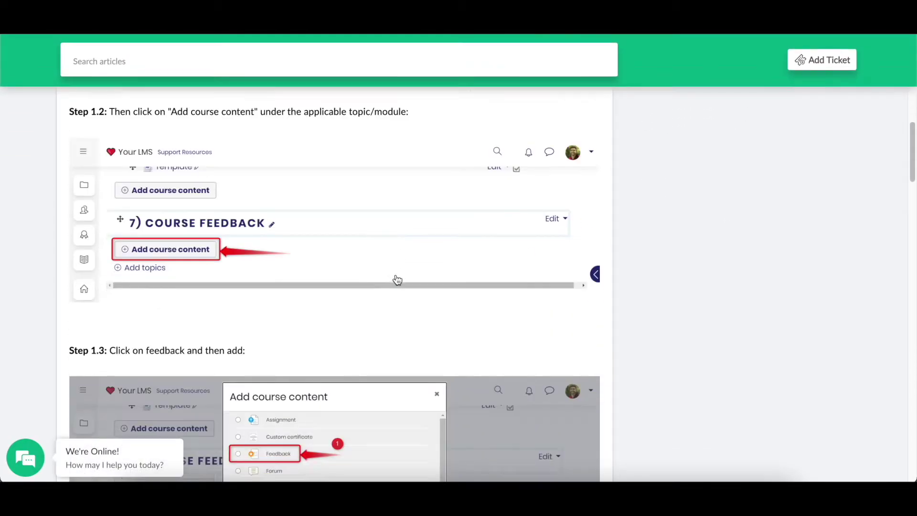
# - Skim the rest of the Feedback setup guide, then read Assignment's description and survey the list of available course content types
pyautogui.scroll(-5, 397, 280)
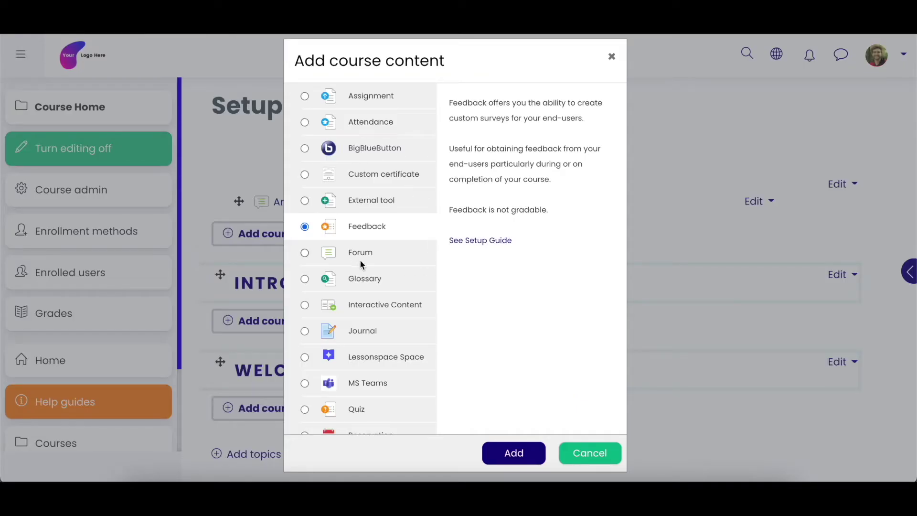
pyautogui.click(351, 94)
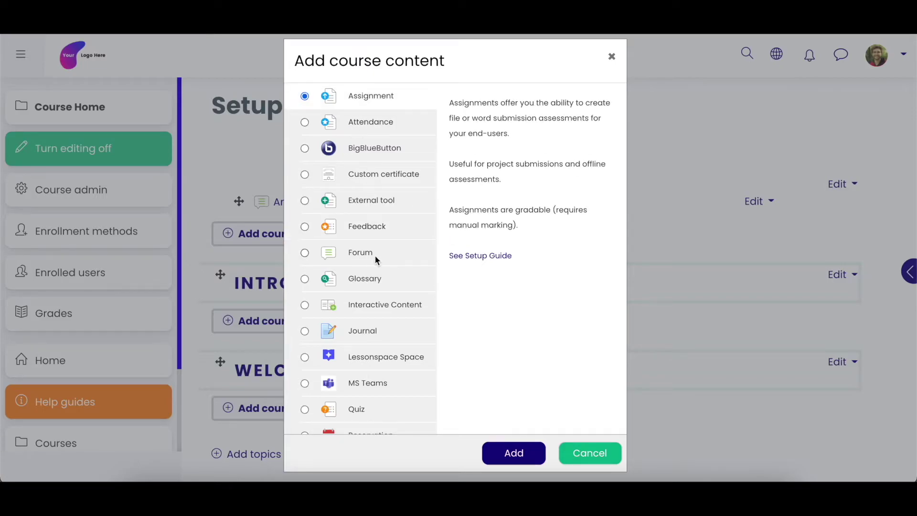
pyautogui.scroll(-3, 375, 260)
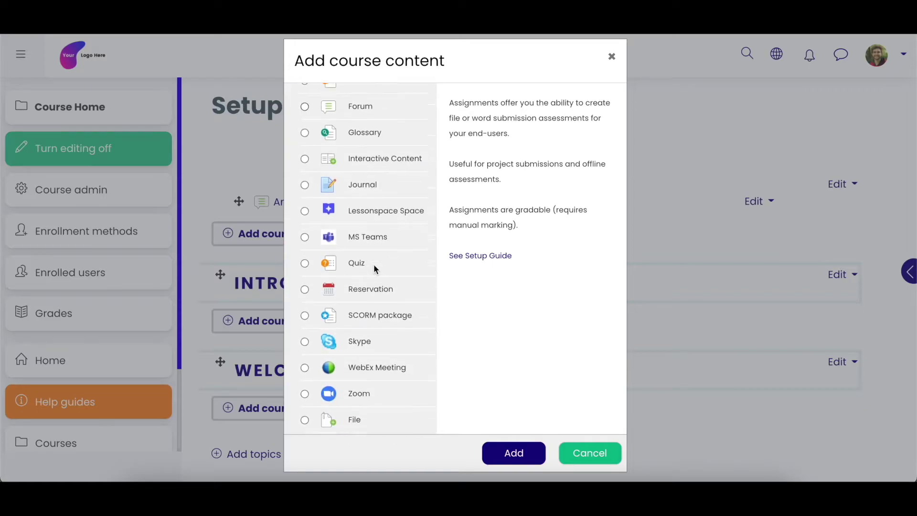
pyautogui.scroll(3, 373, 269)
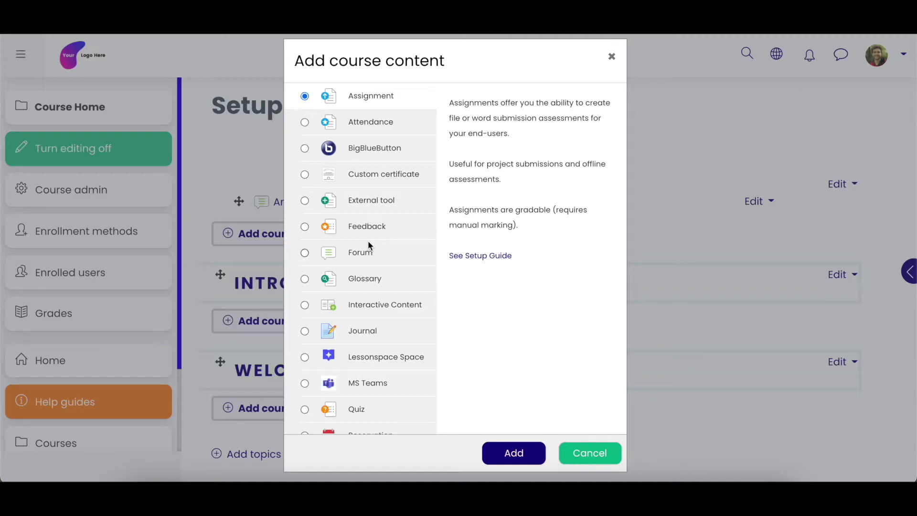
# - Read the descriptions of Attendance, BigBlueButton, Custom certificate, External tool and Feedback, including each one's use and gradability
pyautogui.click(371, 127)
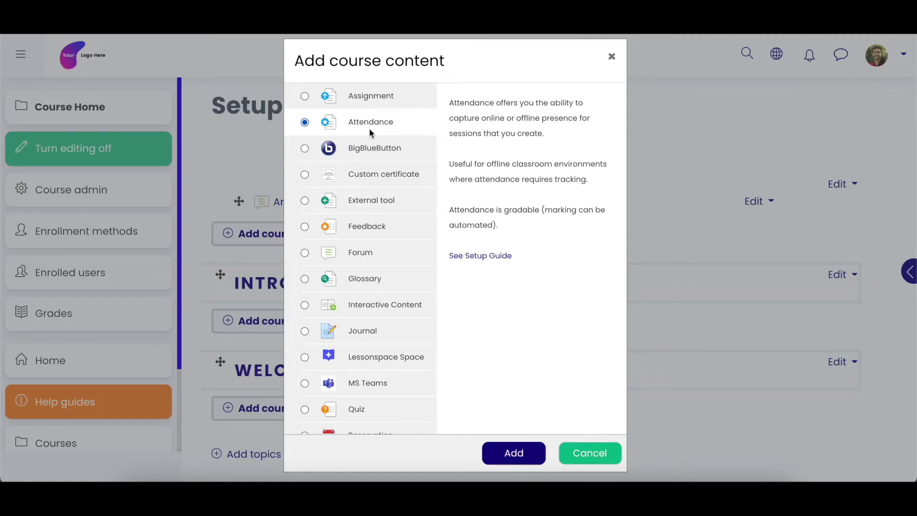
pyautogui.click(368, 145)
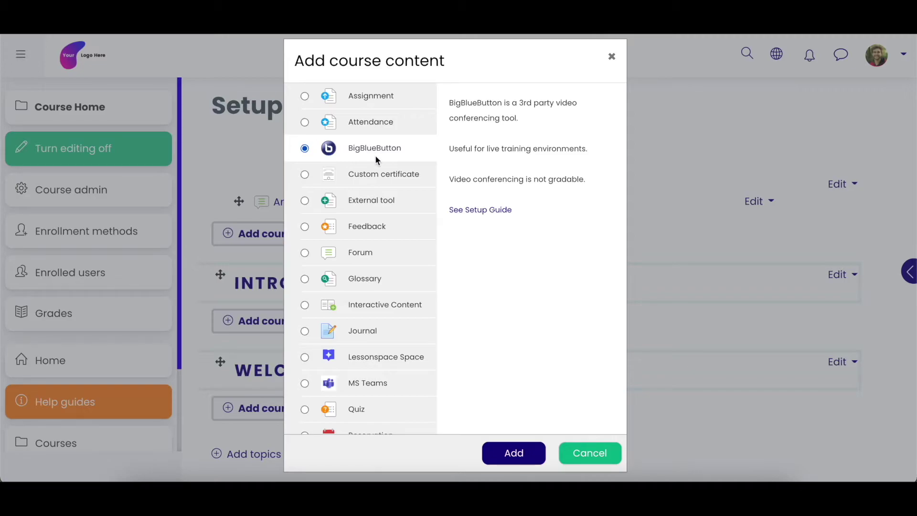
pyautogui.click(375, 176)
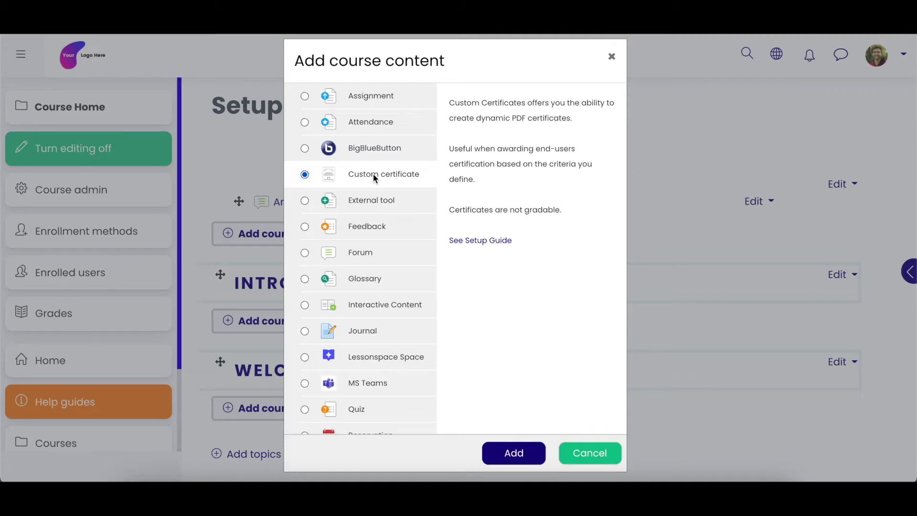
pyautogui.click(366, 203)
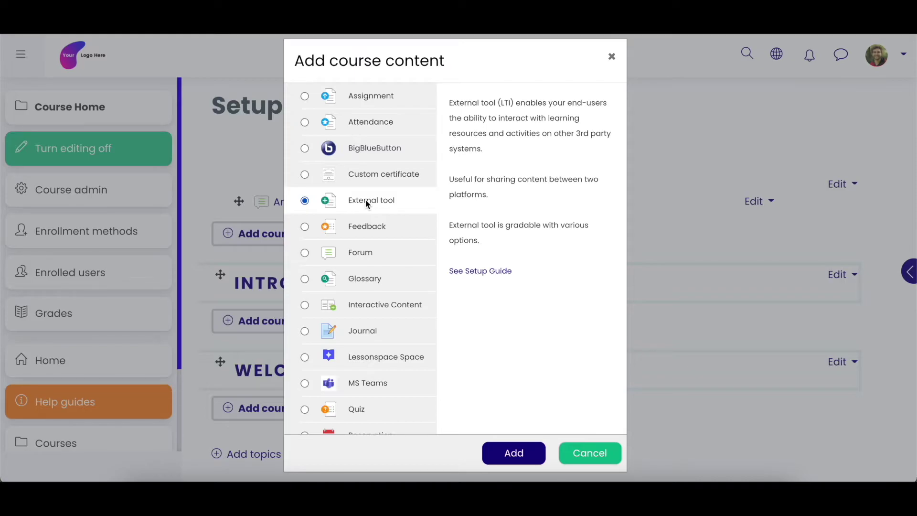
pyautogui.click(360, 228)
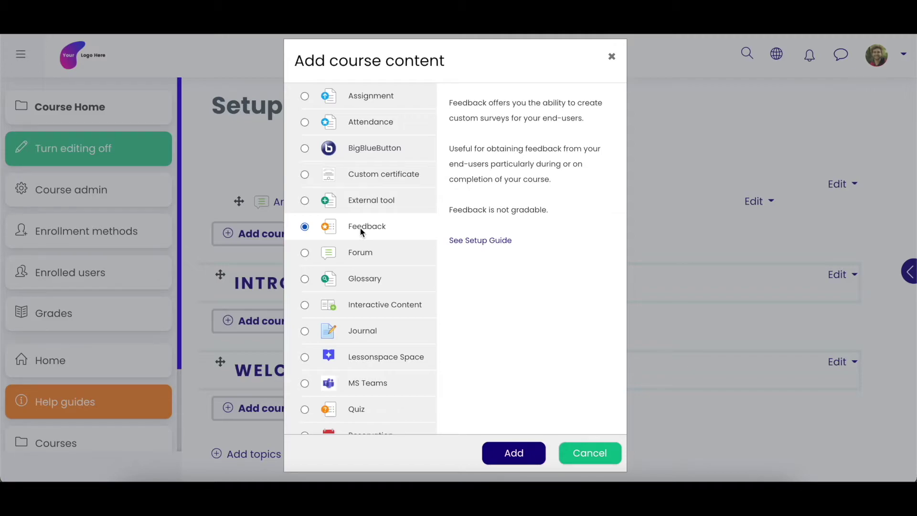
# - Examine the descriptions of the Forum, Glossary, Interactive Content, Journal and Lessonspace Space content types
pyautogui.click(361, 258)
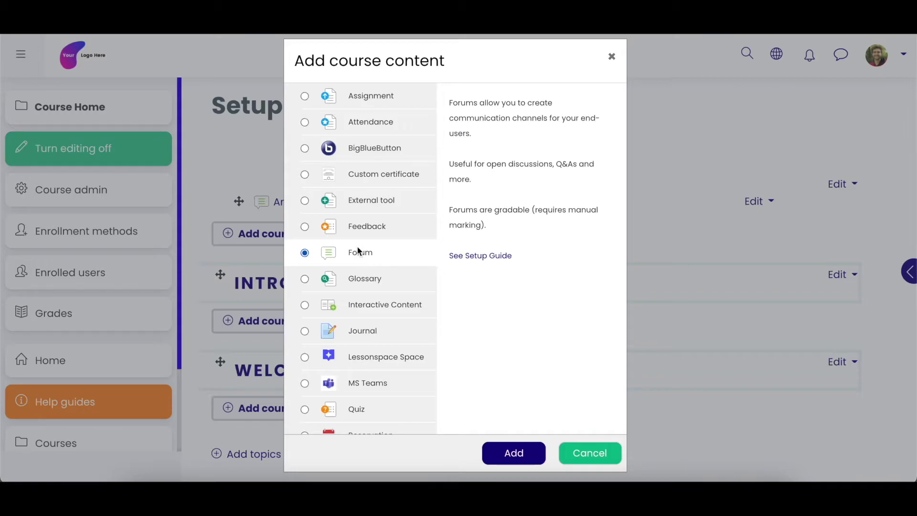
pyautogui.click(359, 280)
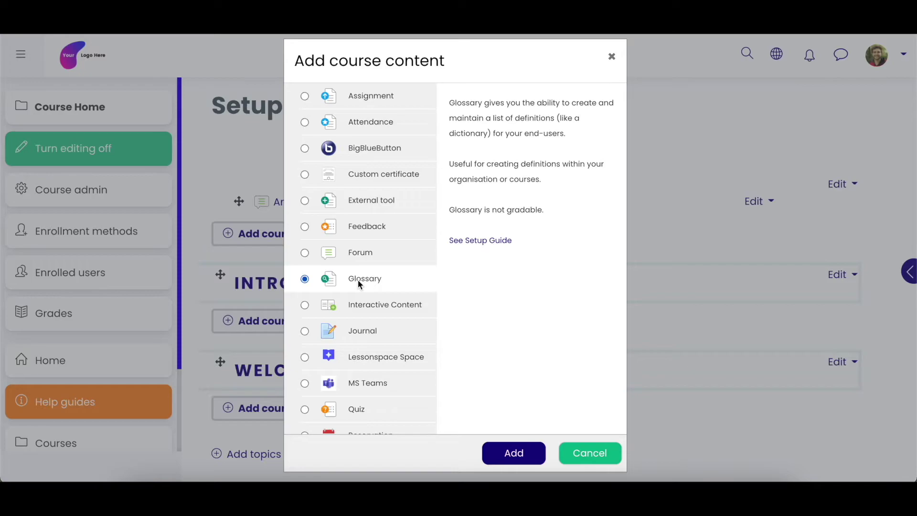
pyautogui.scroll(-1, 345, 292)
pyautogui.scroll(-2, 355, 283)
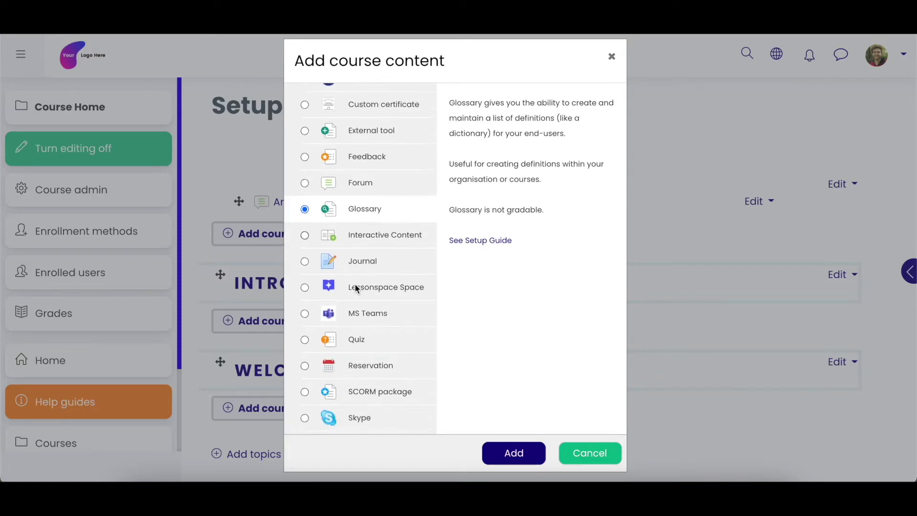
pyautogui.scroll(-1, 354, 283)
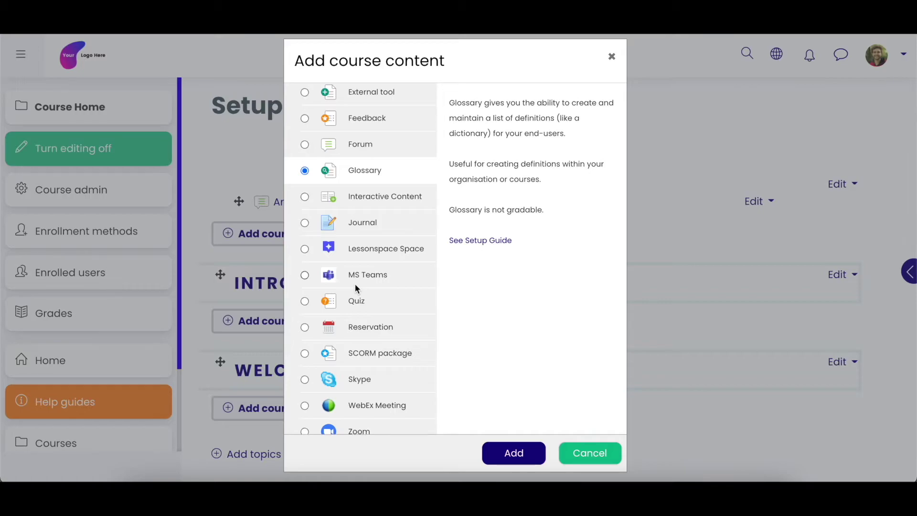
pyautogui.click(355, 203)
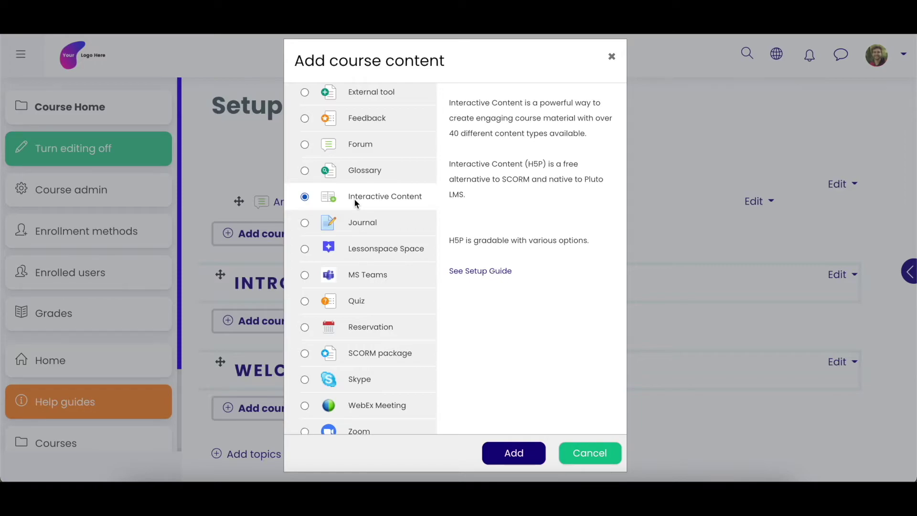
pyautogui.click(356, 232)
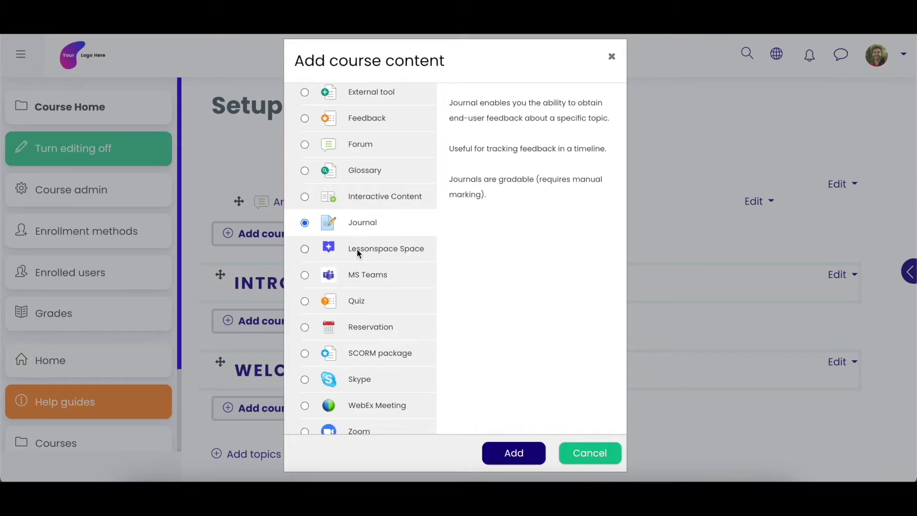
pyautogui.click(357, 250)
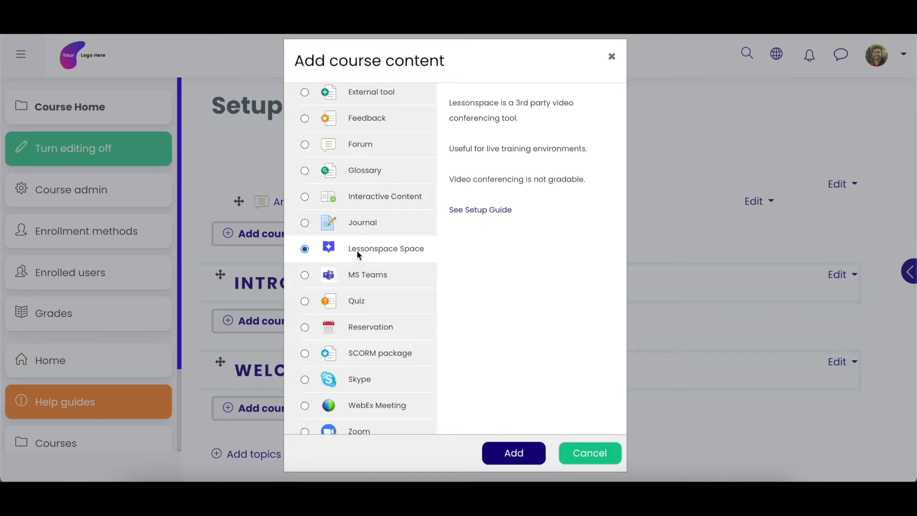
# - Examine what the MS Teams, Quiz and Reservation content types offer and whether they are gradable
pyautogui.click(352, 276)
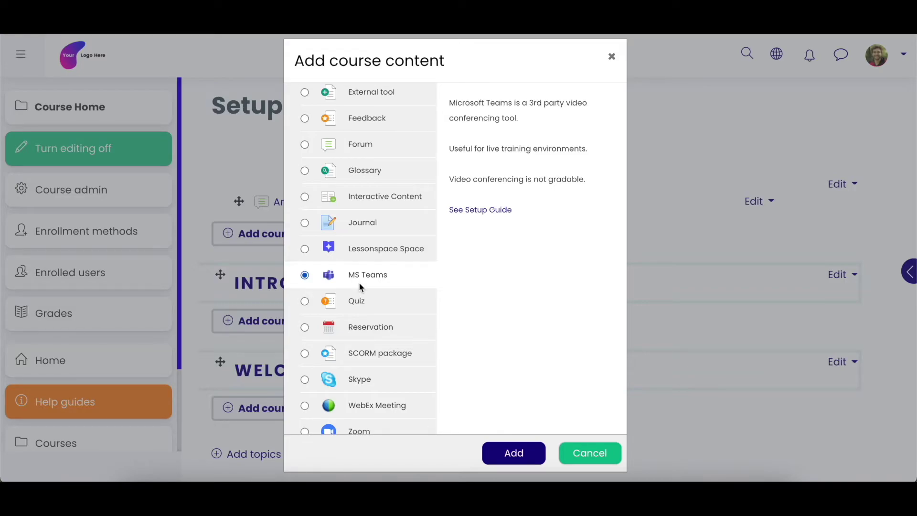
pyautogui.scroll(-1, 359, 282)
pyautogui.scroll(-1, 359, 285)
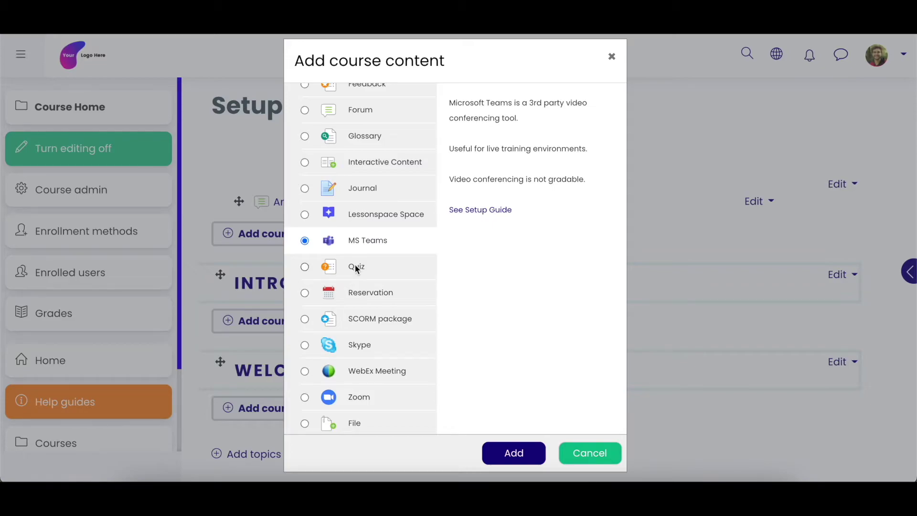
pyautogui.click(357, 270)
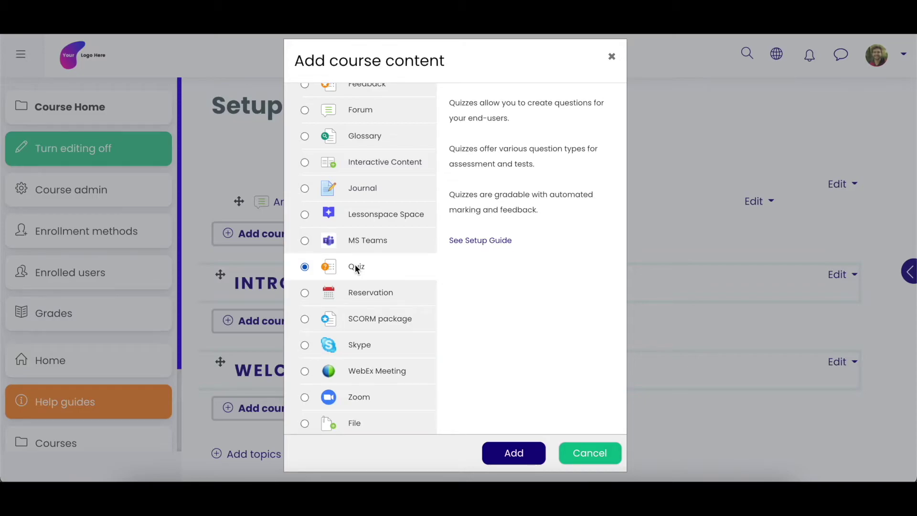
pyautogui.scroll(-1, 356, 268)
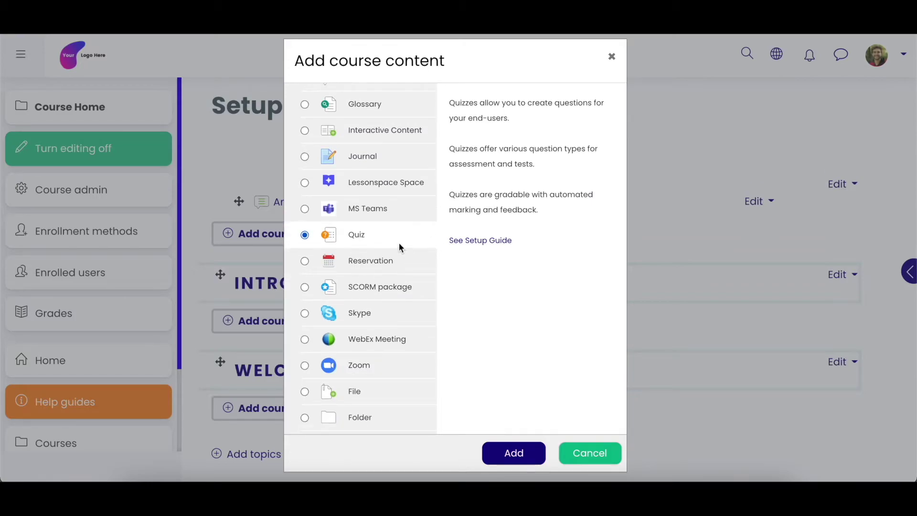
pyautogui.scroll(-1, 400, 243)
pyautogui.click(385, 236)
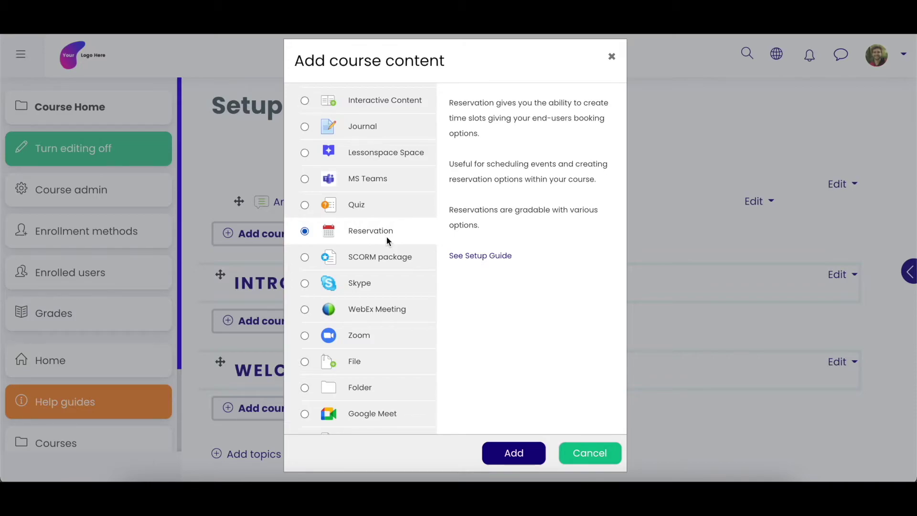
# - Look at the descriptions of SCORM package, Skype, WebEx Meeting and Zoom
pyautogui.click(381, 256)
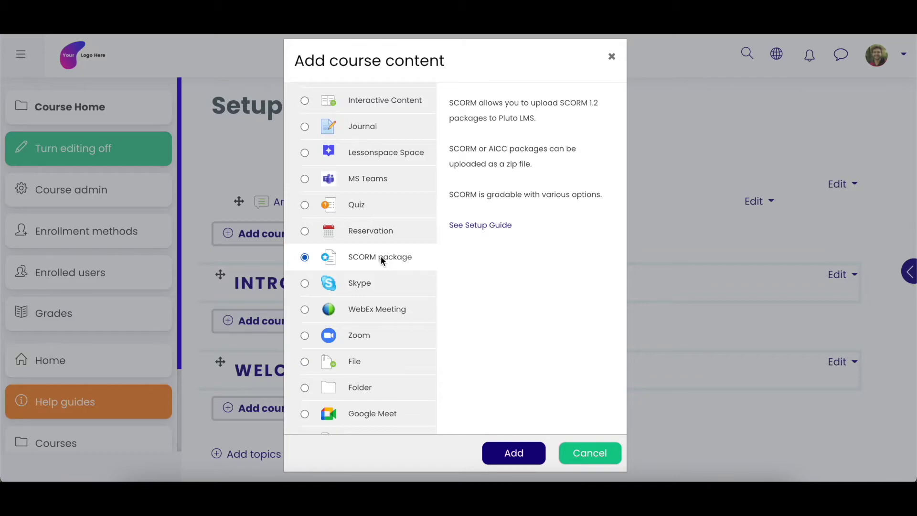
pyautogui.click(365, 288)
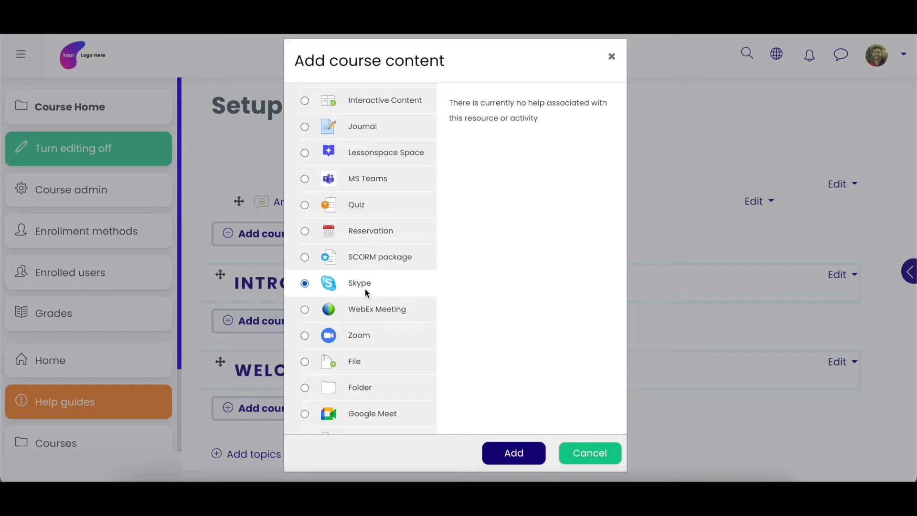
pyautogui.click(363, 313)
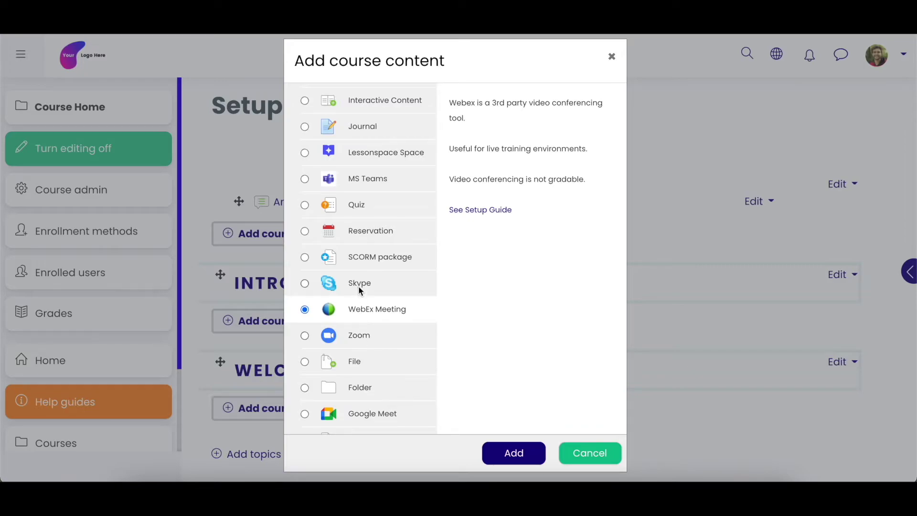
pyautogui.click(360, 337)
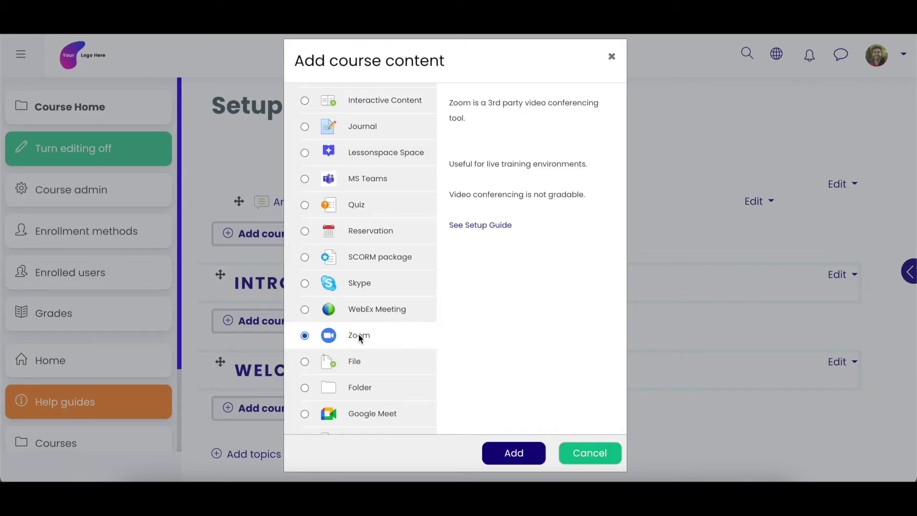
# - Read the descriptions of the remaining content types: File, Folder, Google Meet, Page and URL
pyautogui.scroll(-2, 359, 334)
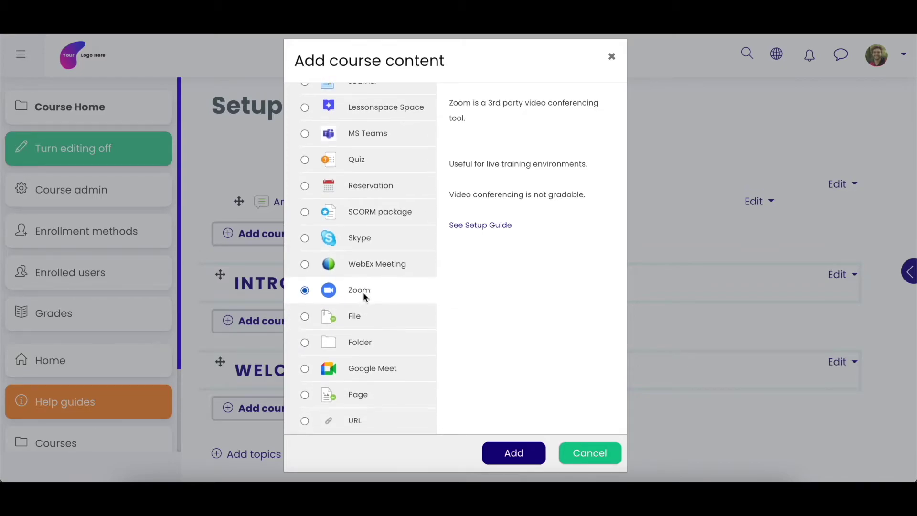
pyautogui.click(359, 317)
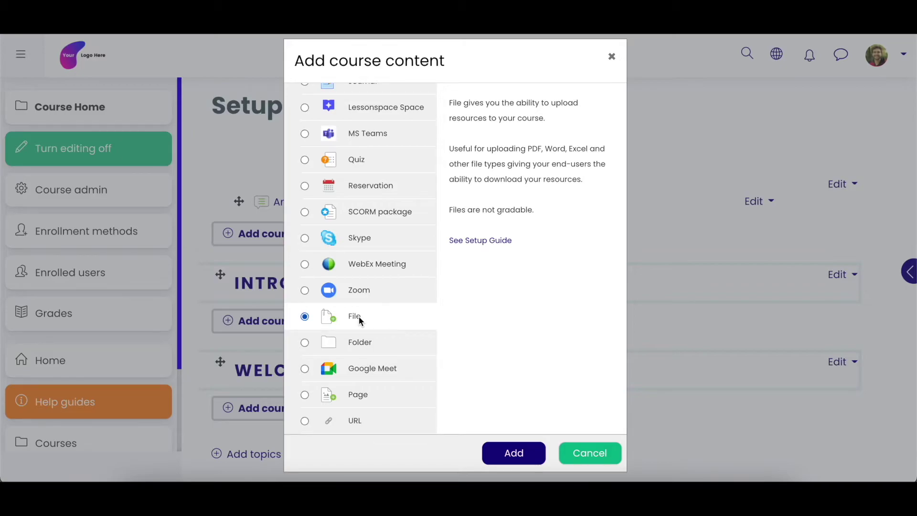
pyautogui.click(360, 347)
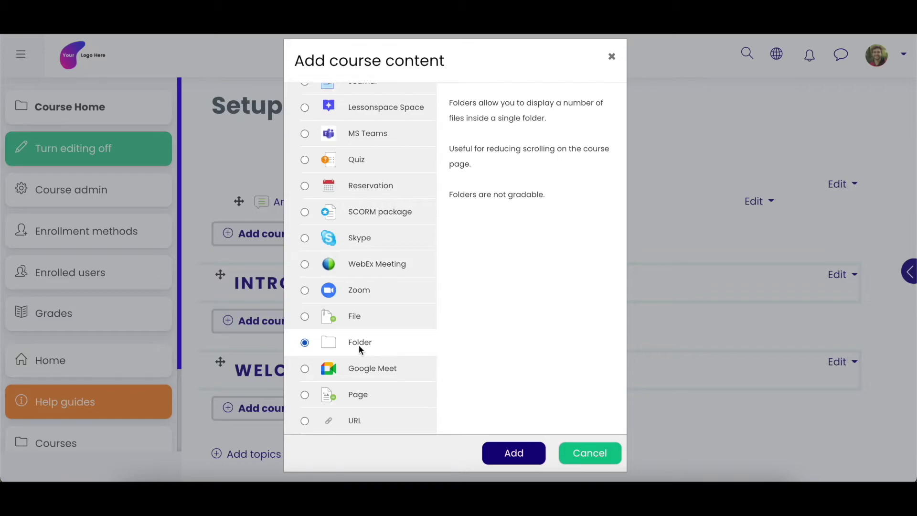
pyautogui.click(364, 371)
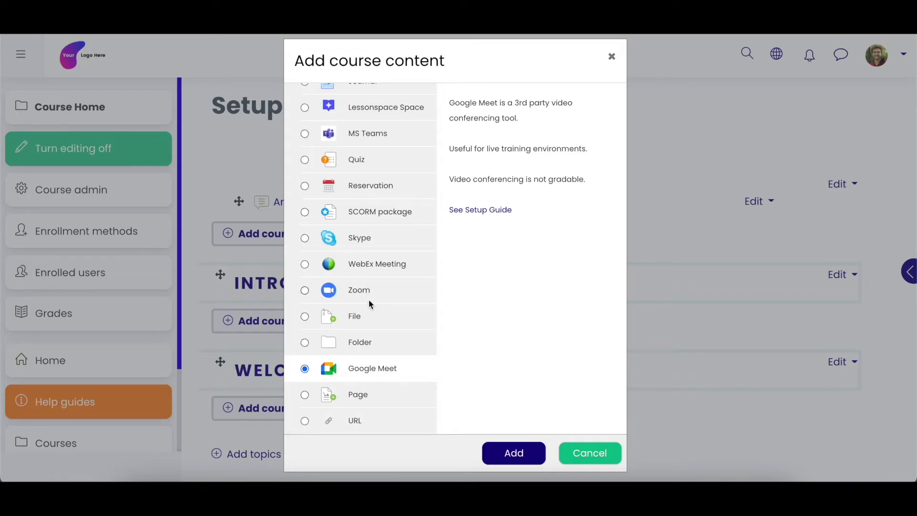
pyautogui.click(360, 397)
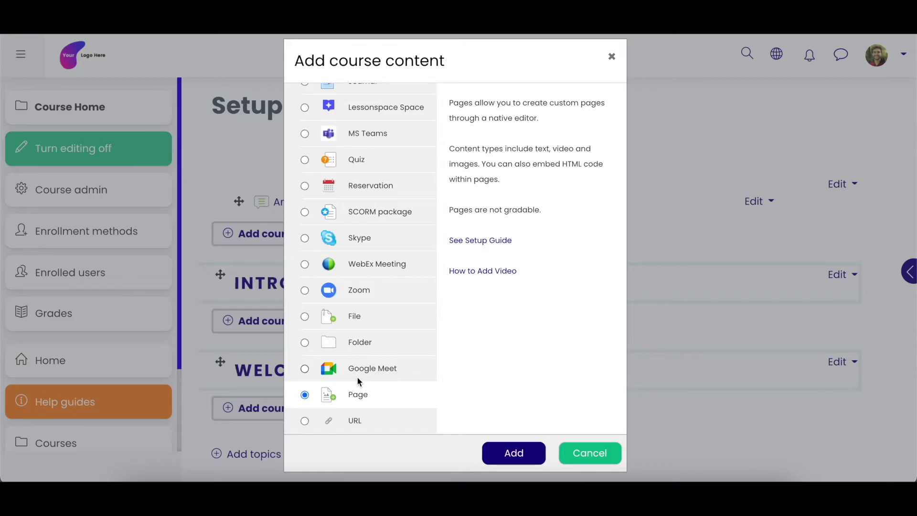
pyautogui.click(351, 422)
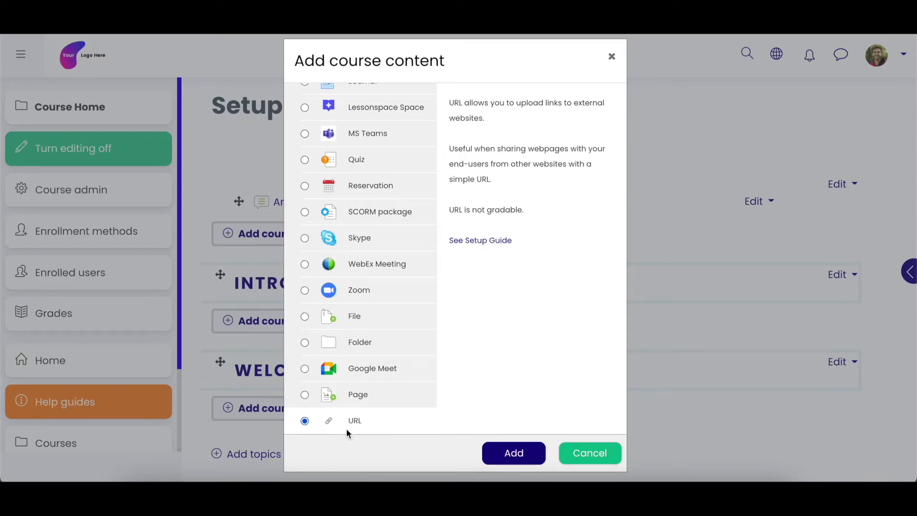
# - Start adding a new Page to the Introduction topic and name it "Video Sample"
pyautogui.click(346, 395)
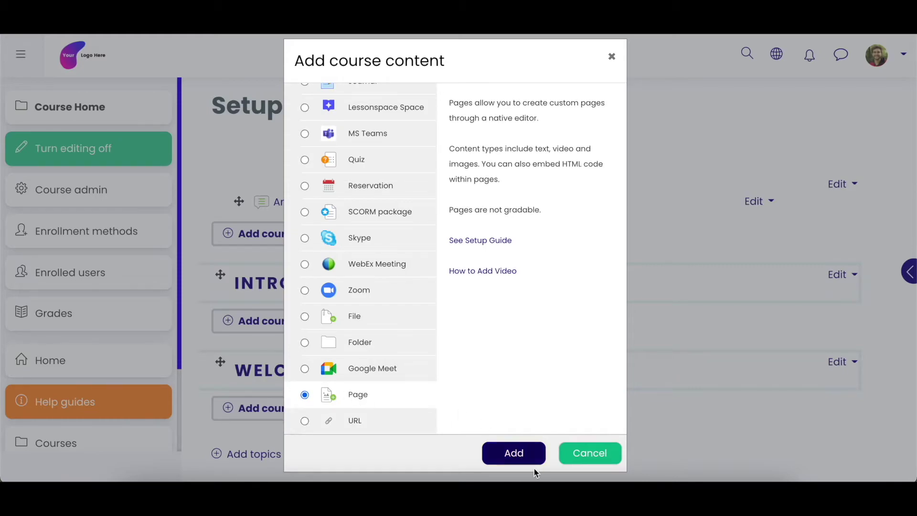
pyautogui.click(515, 457)
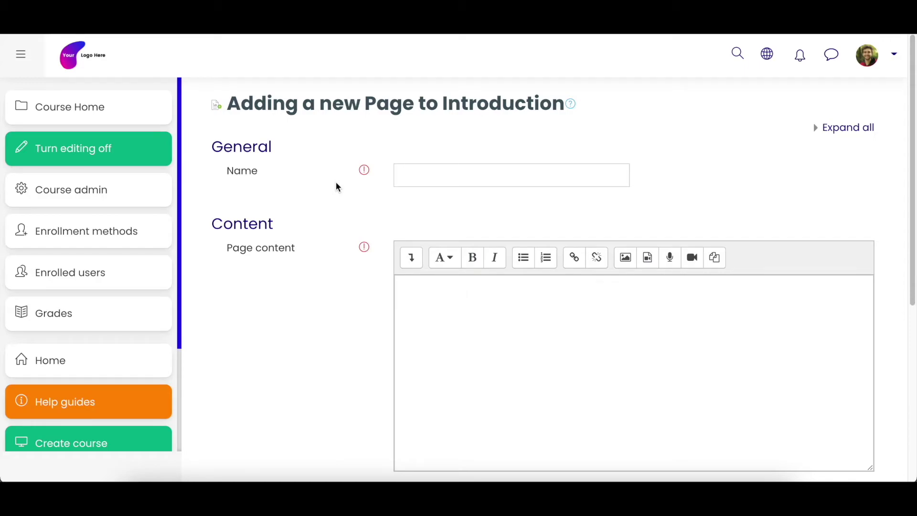
pyautogui.click(435, 182)
pyautogui.write('Video Sampl')
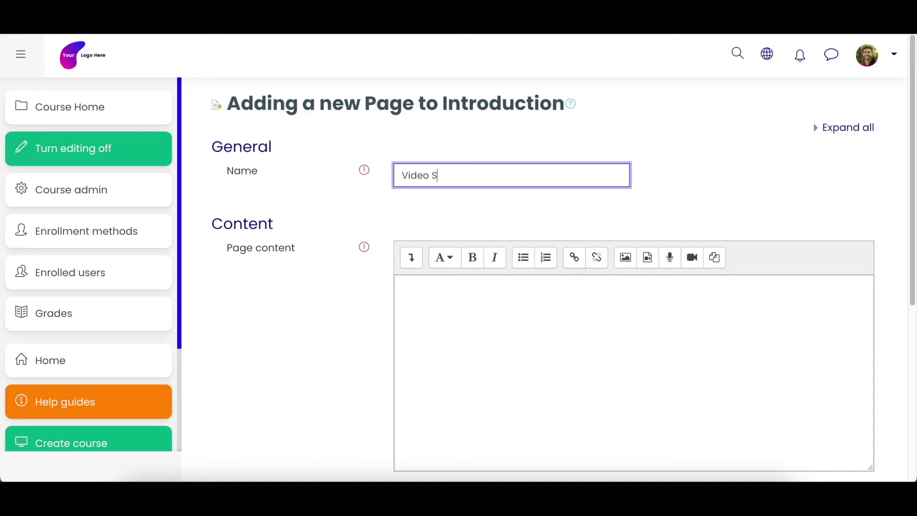
pyautogui.write('e')
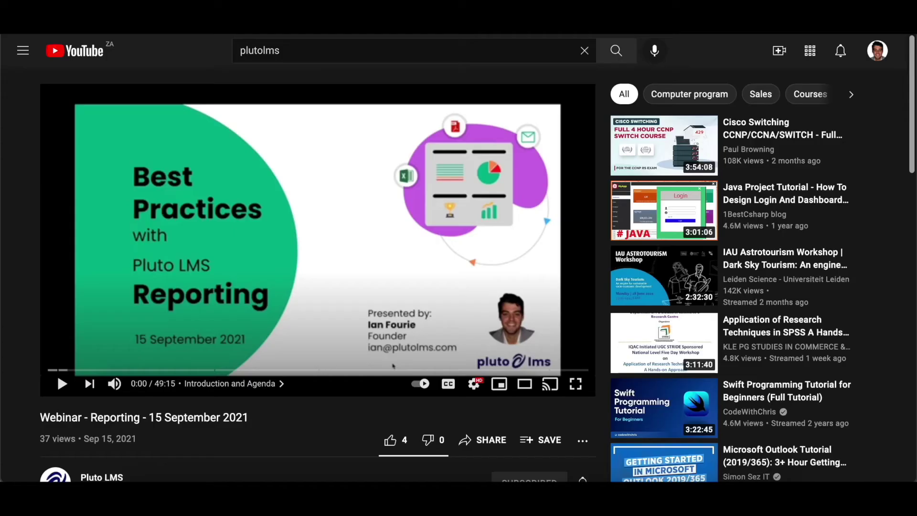
# - Copy the share link of the YouTube video "Webinar - Reporting - 15 September 2021" and place the cursor in the new page's content area
pyautogui.click(472, 441)
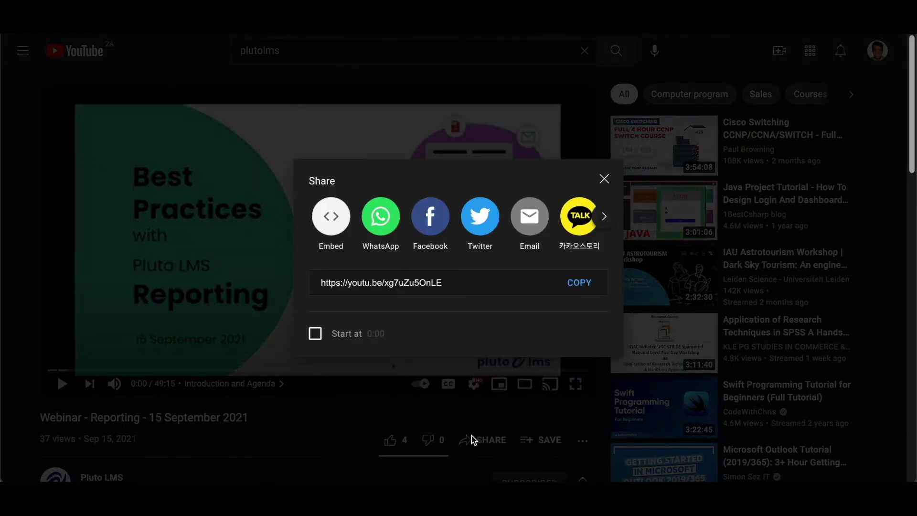
pyautogui.click(586, 285)
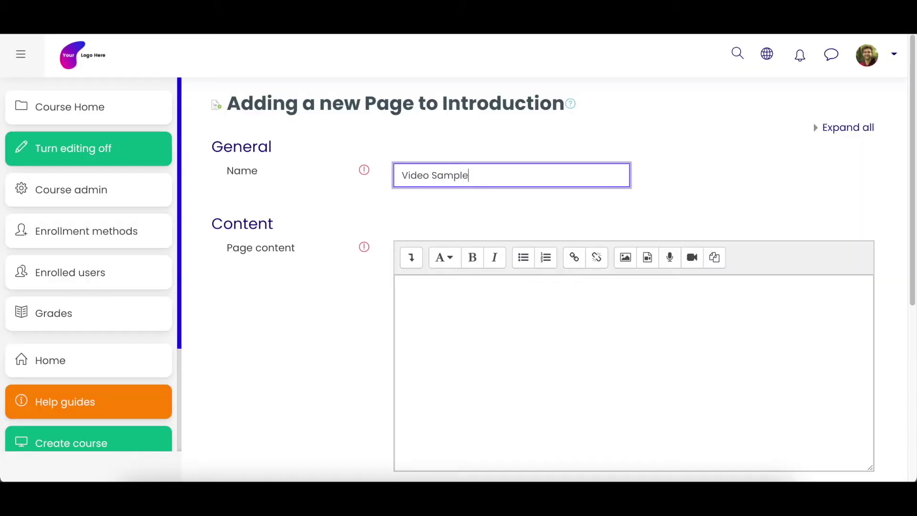
pyautogui.click(412, 301)
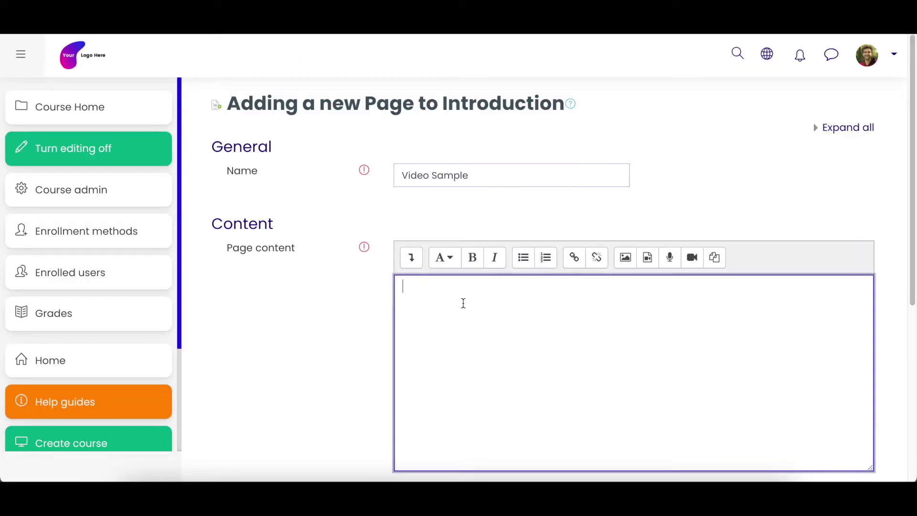
pyautogui.scroll(-1, 355, 283)
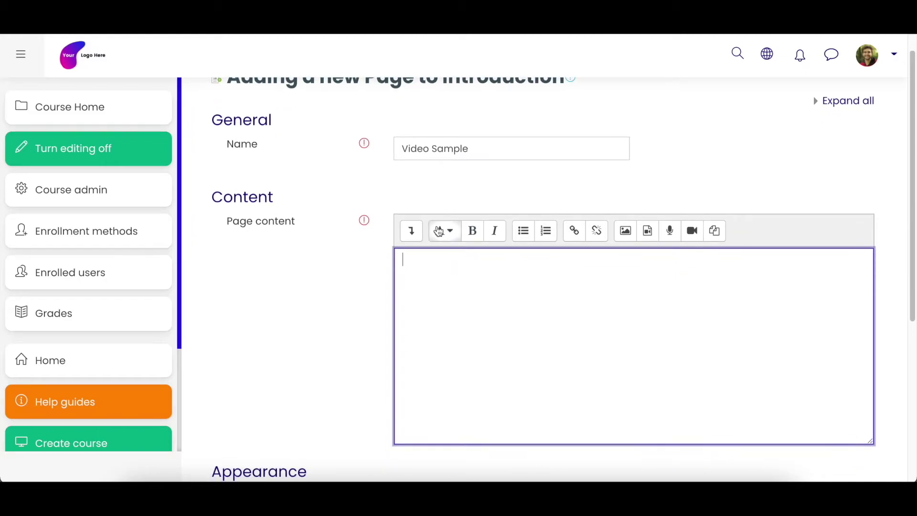
# - Expand the page content editor's toolbar to look at the additional formatting tools
pyautogui.click(411, 231)
pyautogui.click(412, 231)
pyautogui.click(412, 231)
pyautogui.click(462, 314)
pyautogui.write('dfsgsg')
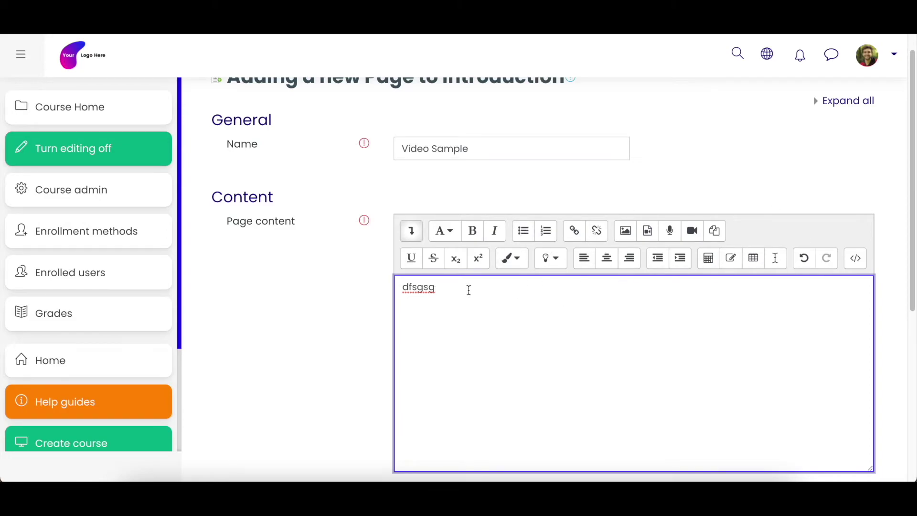
pyautogui.press('BackSpace')
pyautogui.press('BackSpace')
pyautogui.press('BackSpace')
pyautogui.press('BackSpace')
pyautogui.press('BackSpace')
pyautogui.press('BackSpace')
pyautogui.click(652, 236)
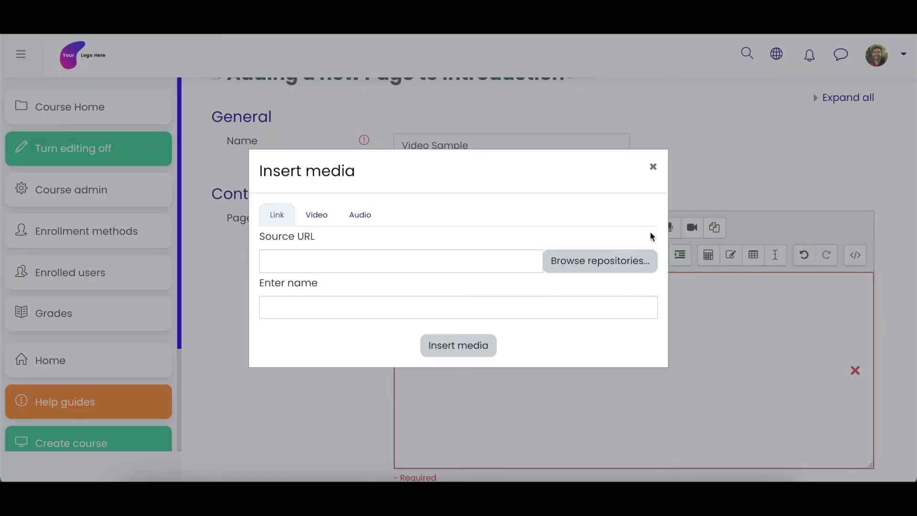
pyautogui.click(319, 216)
pyautogui.click(317, 260)
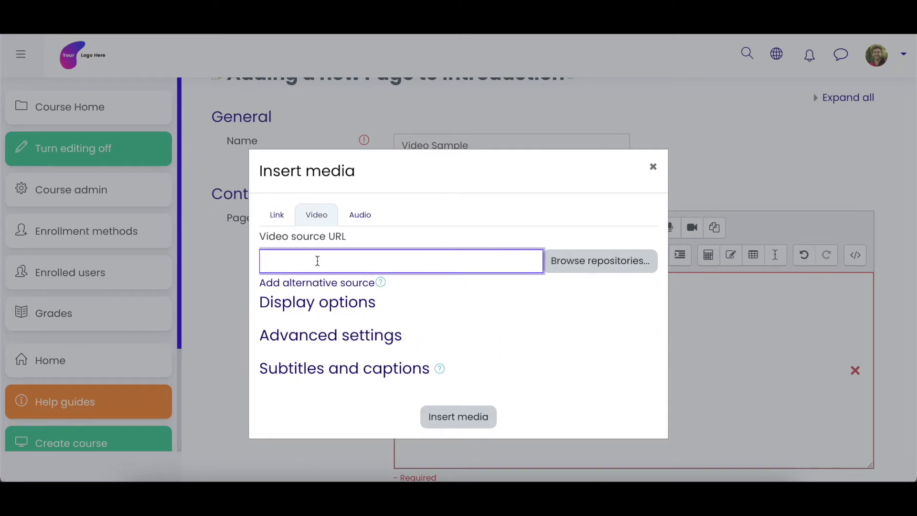
pyautogui.hotkey('ctrl', 'v')
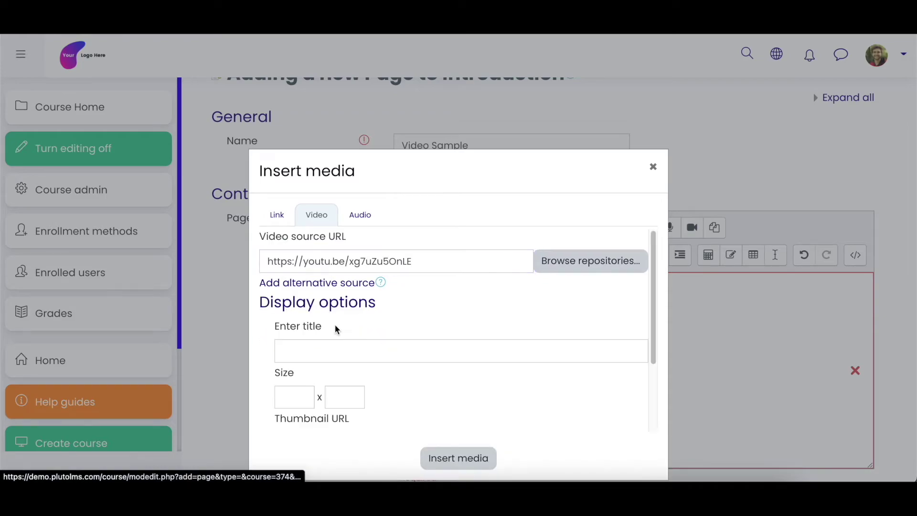
# - Set the video's display size to 700 x 700 and insert it into the page content
pyautogui.click(292, 397)
pyautogui.write('700')
pyautogui.click(350, 397)
pyautogui.write('700')
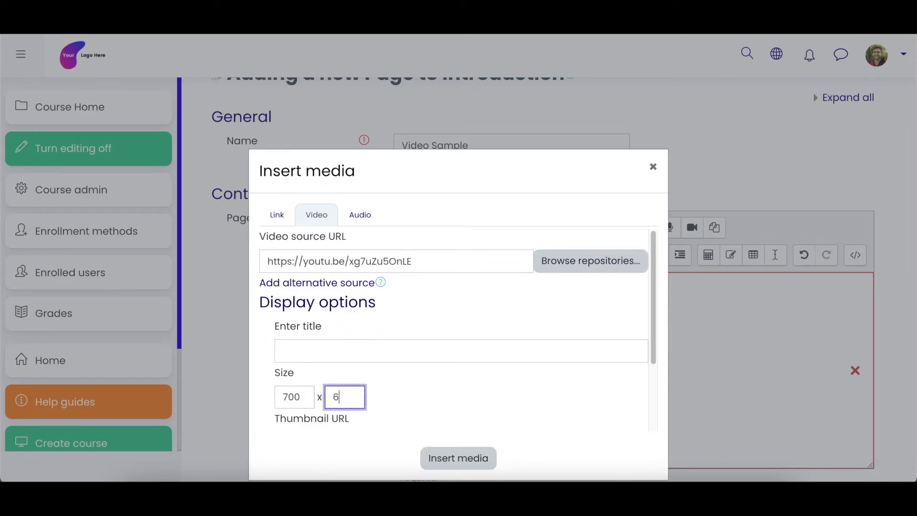
pyautogui.click(438, 391)
pyautogui.scroll(-2, 438, 391)
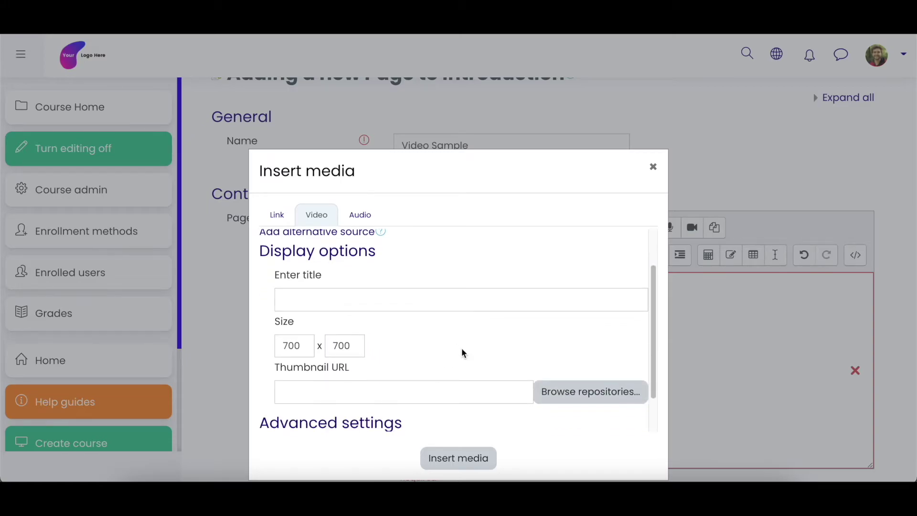
pyautogui.scroll(-2, 461, 354)
pyautogui.click(466, 460)
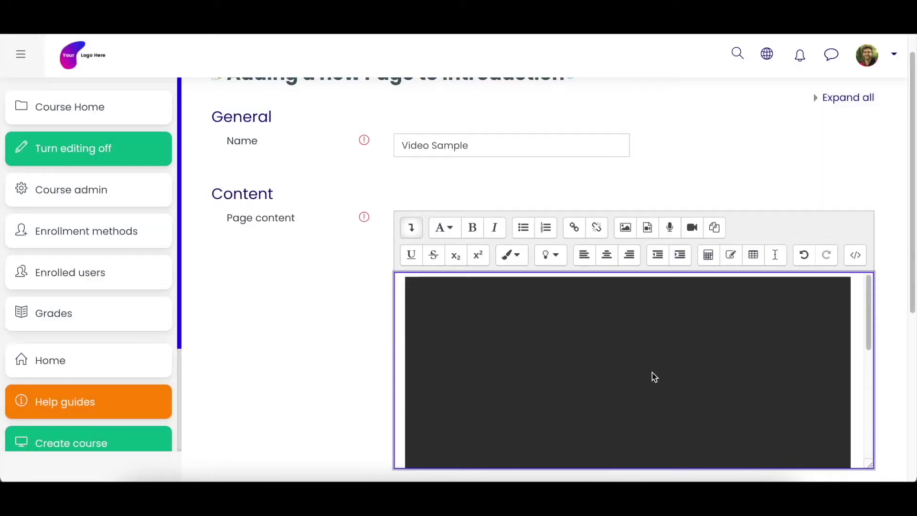
# - Save the Video Sample page and display it
pyautogui.scroll(-1, 626, 351)
pyautogui.scroll(-3, 625, 350)
pyautogui.scroll(-3, 388, 285)
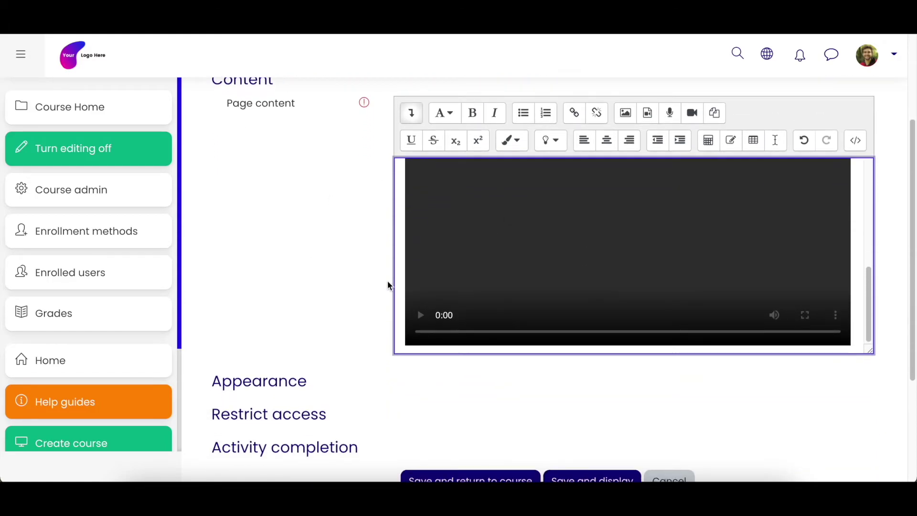
pyautogui.scroll(-3, 388, 286)
pyautogui.scroll(-1, 554, 371)
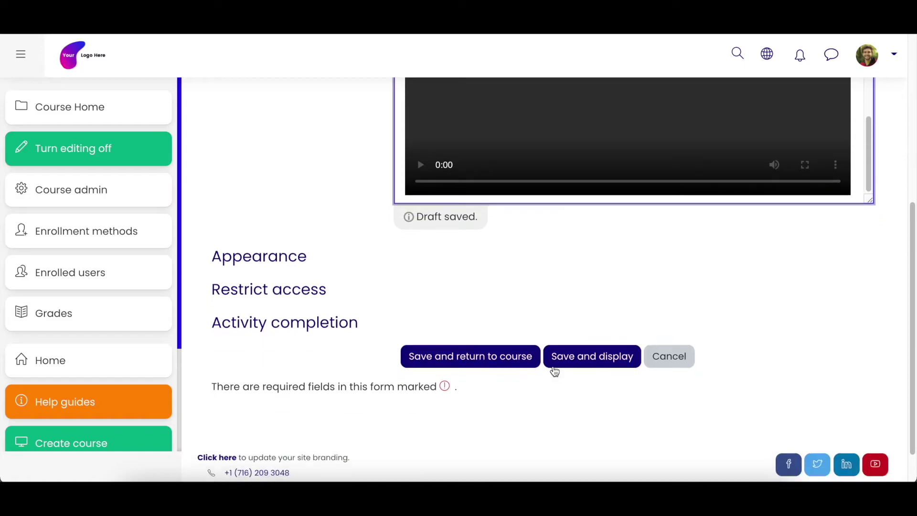
pyautogui.click(554, 365)
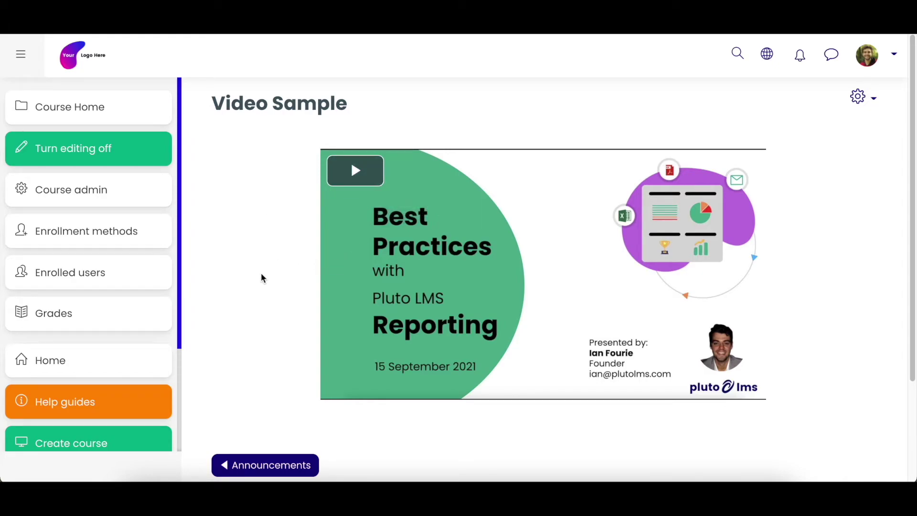
# - Return to the Setup Sample course home and look over its topics, move handles and the completion label of Video Sample
pyautogui.click(71, 119)
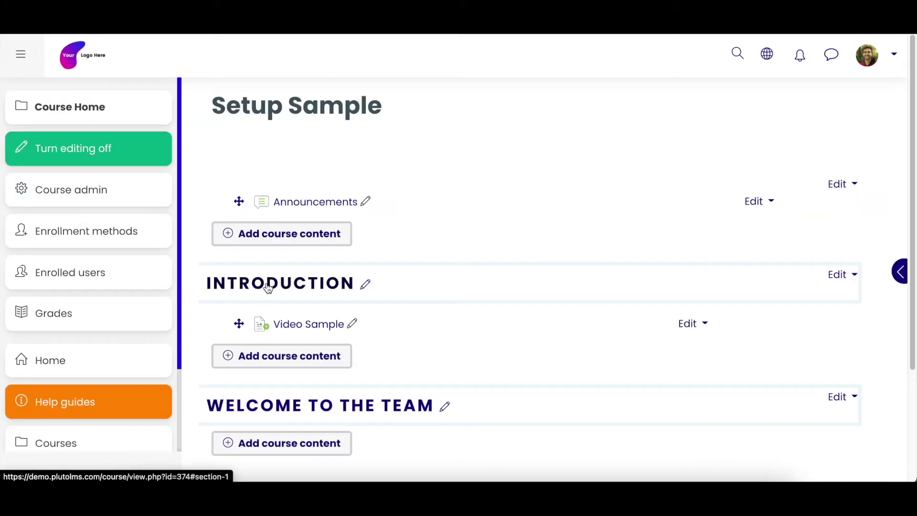
pyautogui.scroll(-3, 327, 329)
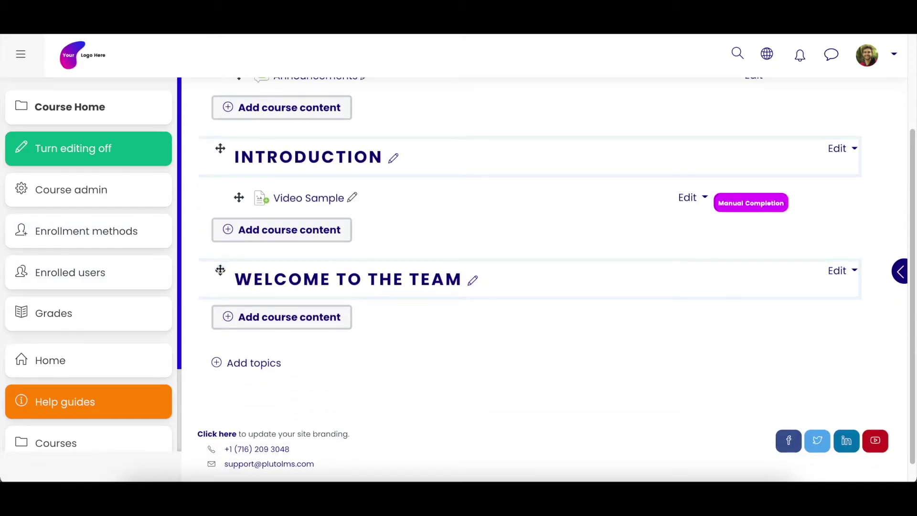
pyautogui.scroll(2, 244, 274)
pyautogui.moveTo(225, 328)
pyautogui.mouseDown()
pyautogui.moveTo(223, 225)
pyautogui.moveTo(230, 329)
pyautogui.mouseUp()
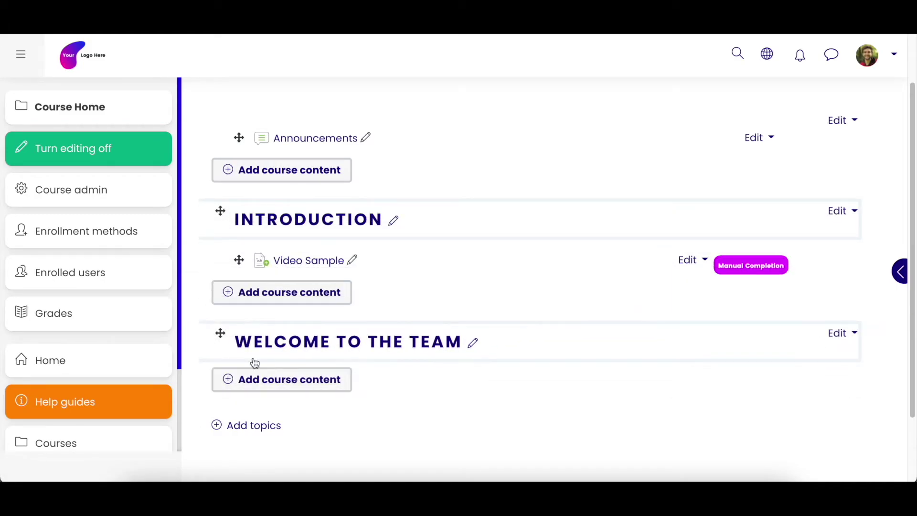
pyautogui.moveTo(239, 260)
pyautogui.mouseDown()
pyautogui.moveTo(239, 380)
pyautogui.moveTo(239, 240)
pyautogui.moveTo(239, 263)
pyautogui.mouseUp()
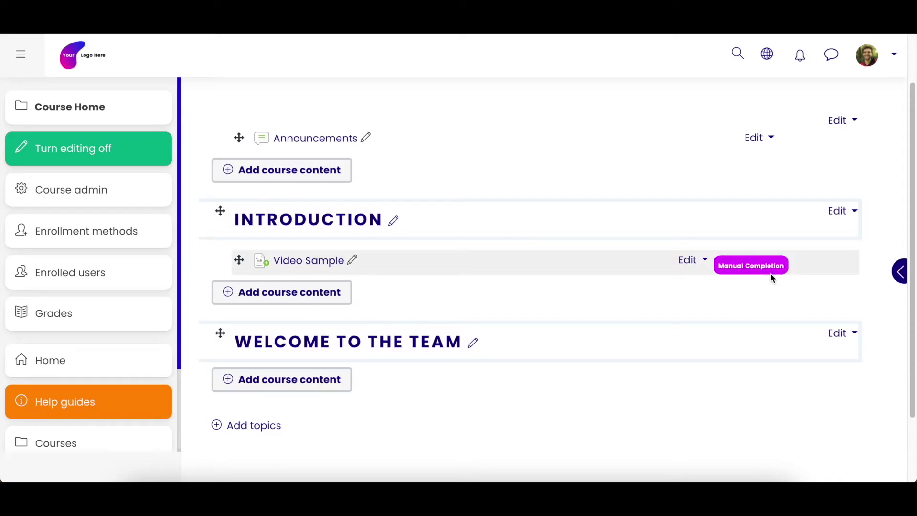
pyautogui.moveTo(772, 279)
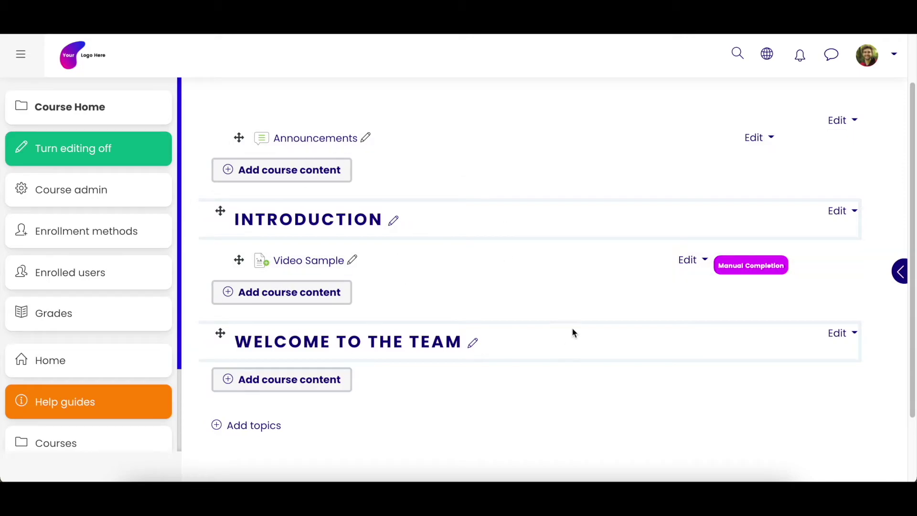
# - Open the course completion settings in the course administration and review the available completion conditions
pyautogui.click(58, 198)
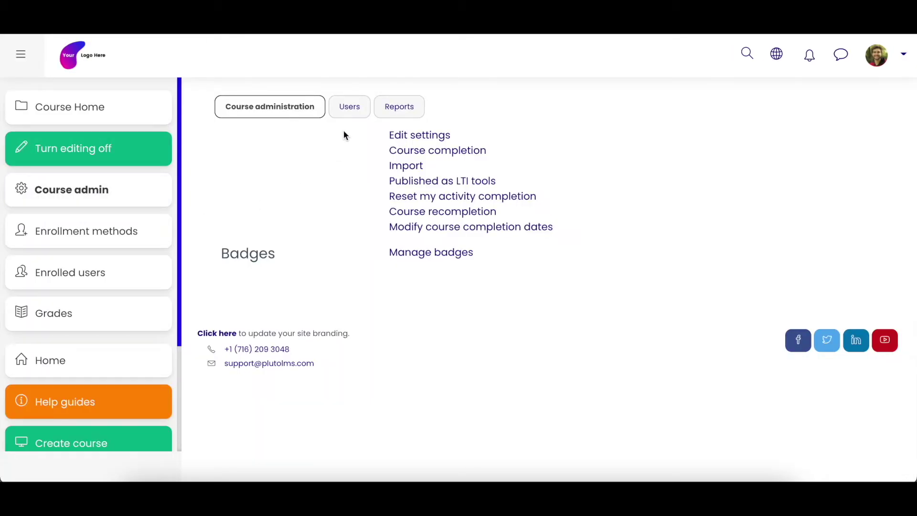
pyautogui.click(435, 153)
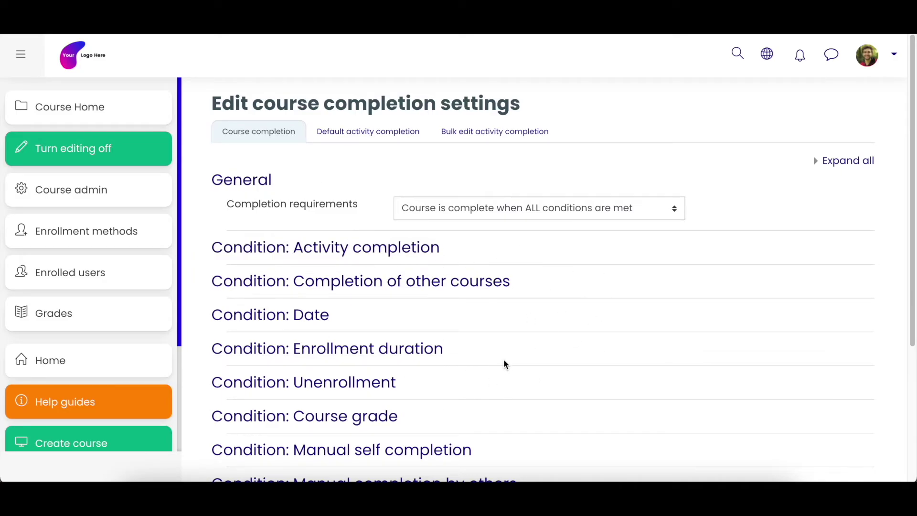
pyautogui.scroll(-3, 505, 364)
pyautogui.scroll(2, 506, 364)
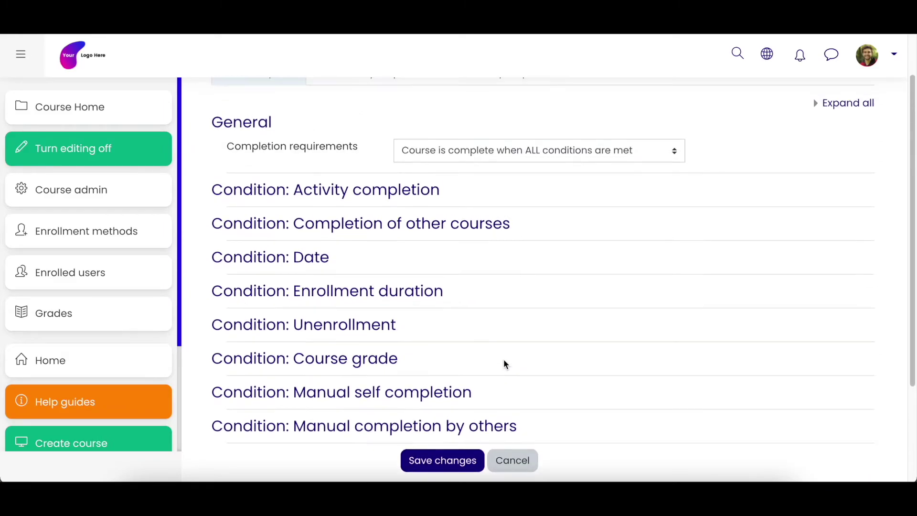
pyautogui.scroll(1, 505, 364)
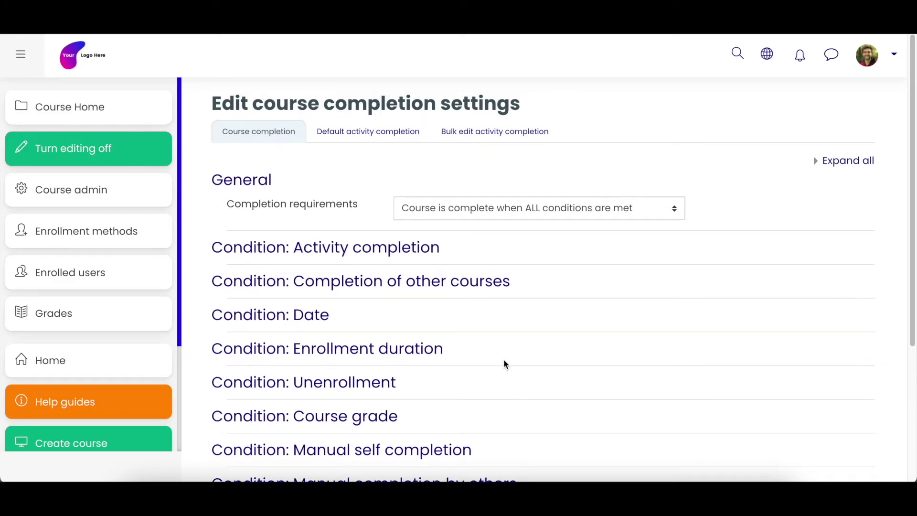
# - Review the default activity completion tracking of the different activity and resource types
pyautogui.click(373, 135)
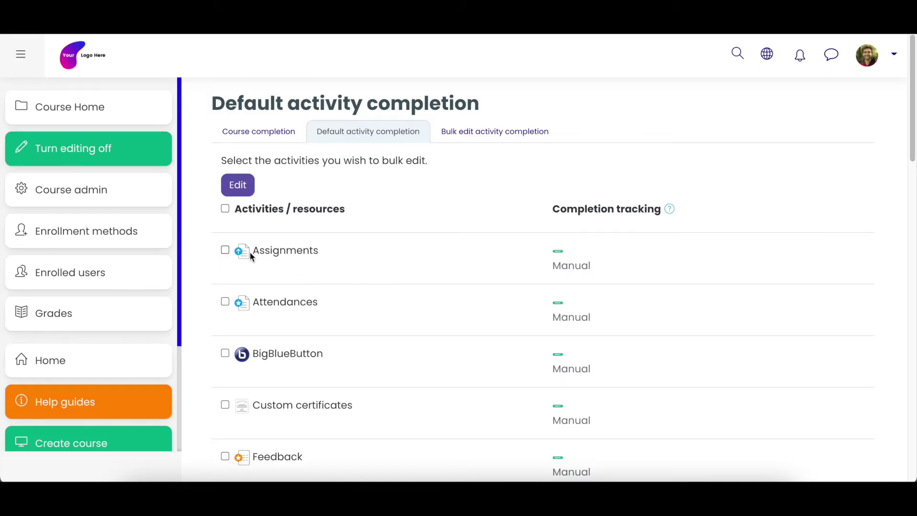
pyautogui.scroll(-10, 571, 377)
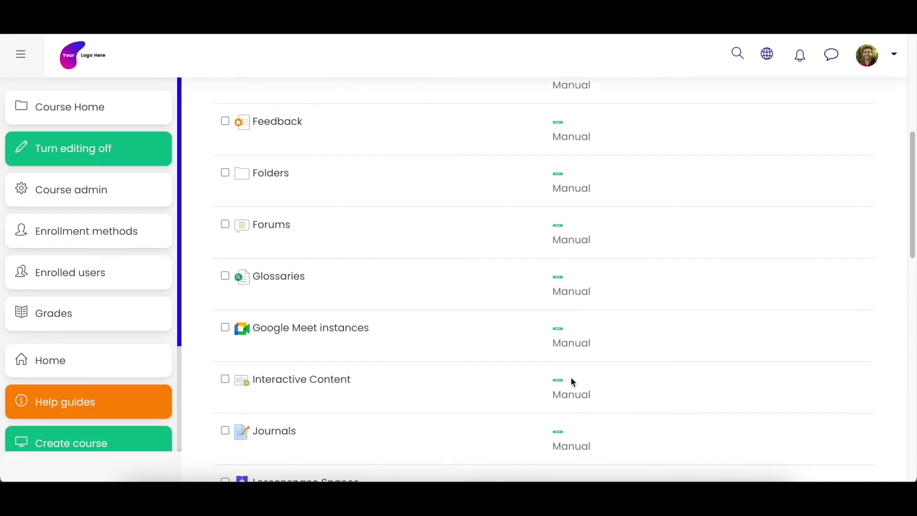
pyautogui.scroll(10, 571, 377)
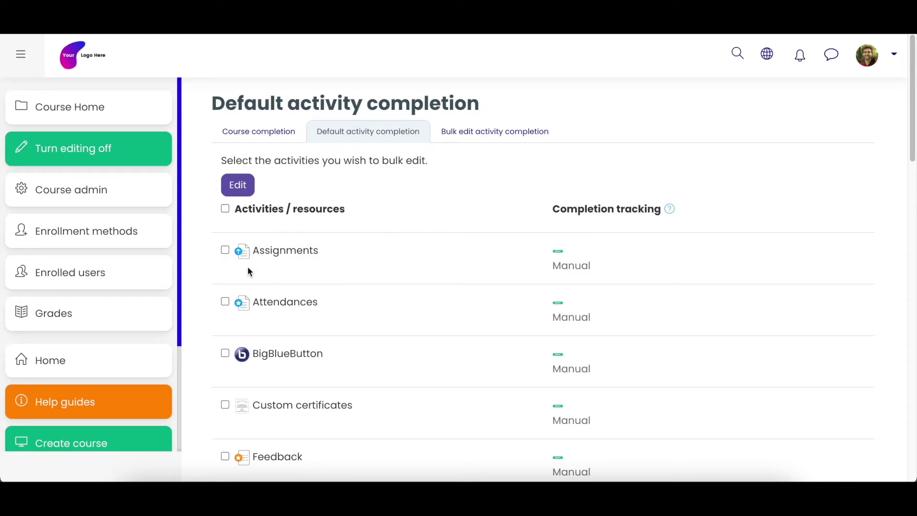
# - Set Assignments by default to show as complete when conditions are met, with the view requirement off and submission required, and save the changes
pyautogui.click(225, 251)
pyautogui.click(233, 186)
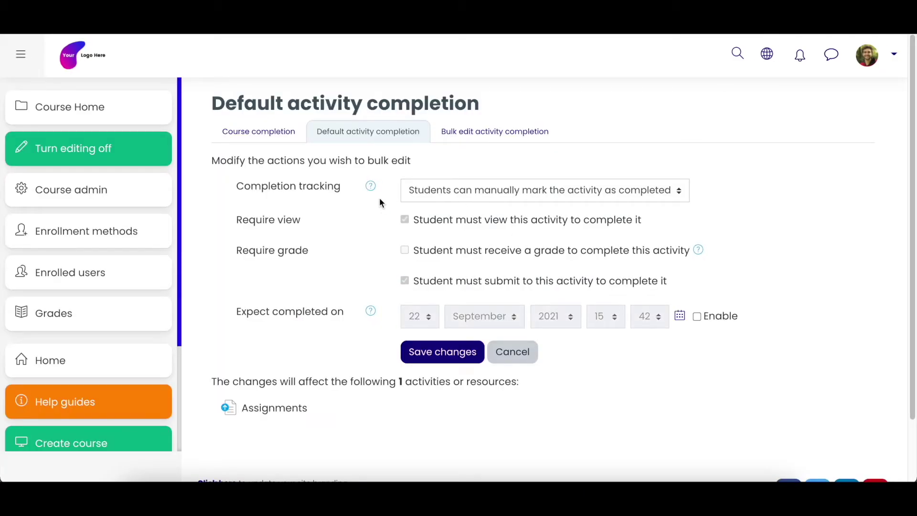
pyautogui.click(546, 193)
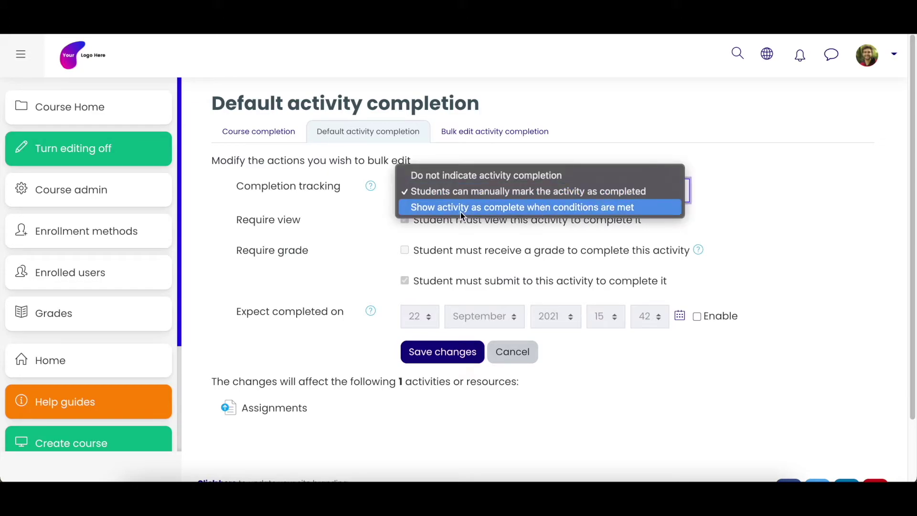
pyautogui.click(523, 208)
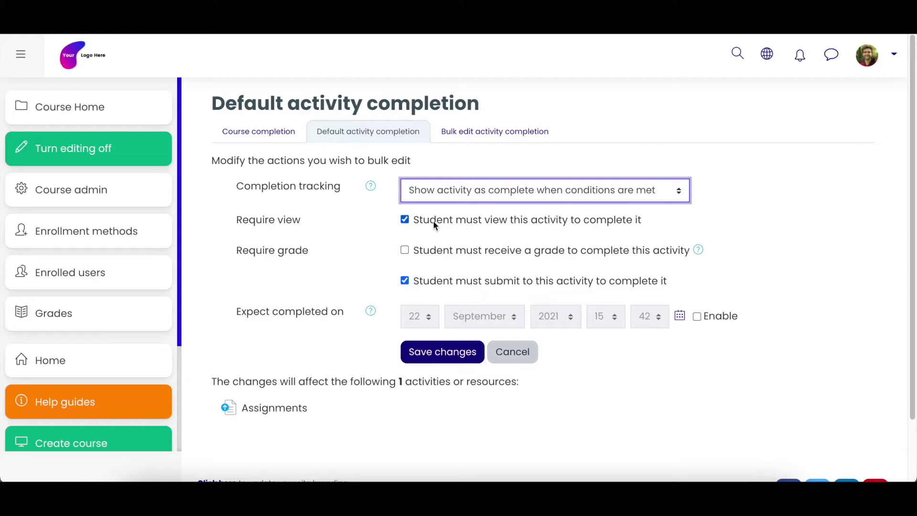
pyautogui.click(404, 219)
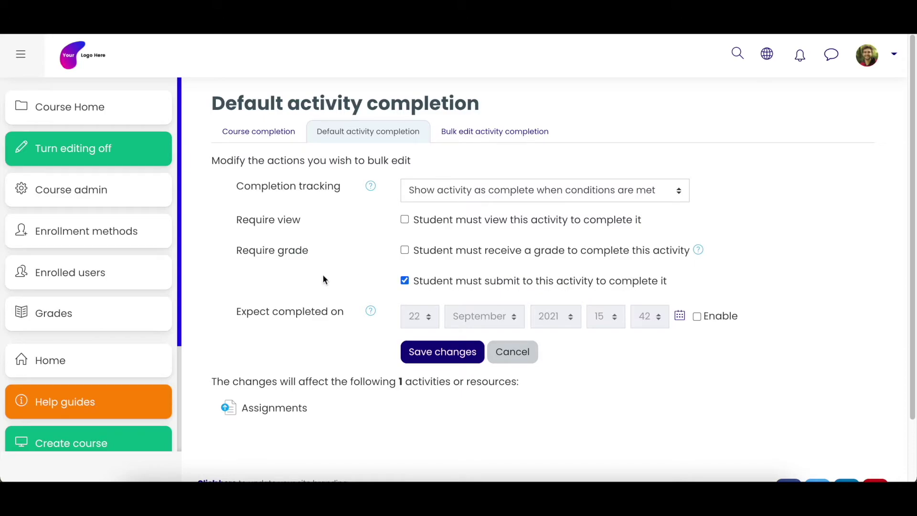
pyautogui.click(431, 357)
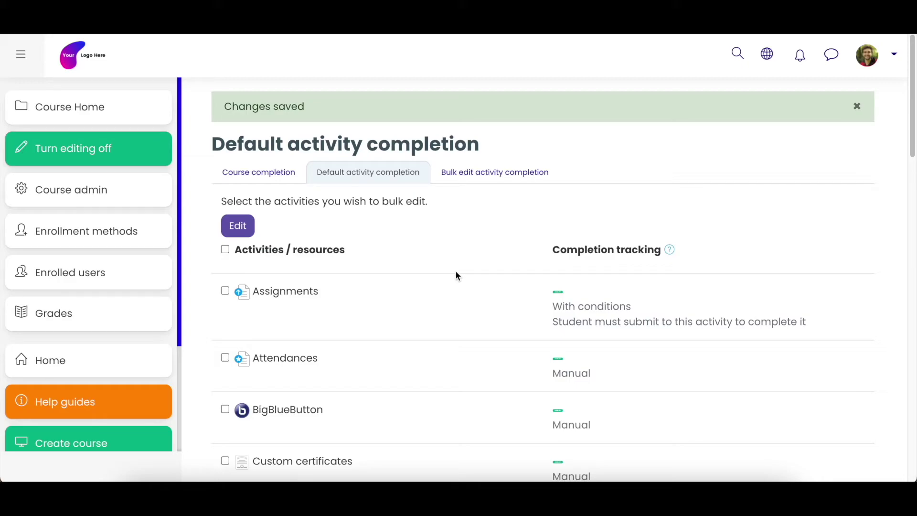
# - Bulk edit the completion of Video Sample to show as complete when conditions are met, require students to view it, and save the changes
pyautogui.click(486, 176)
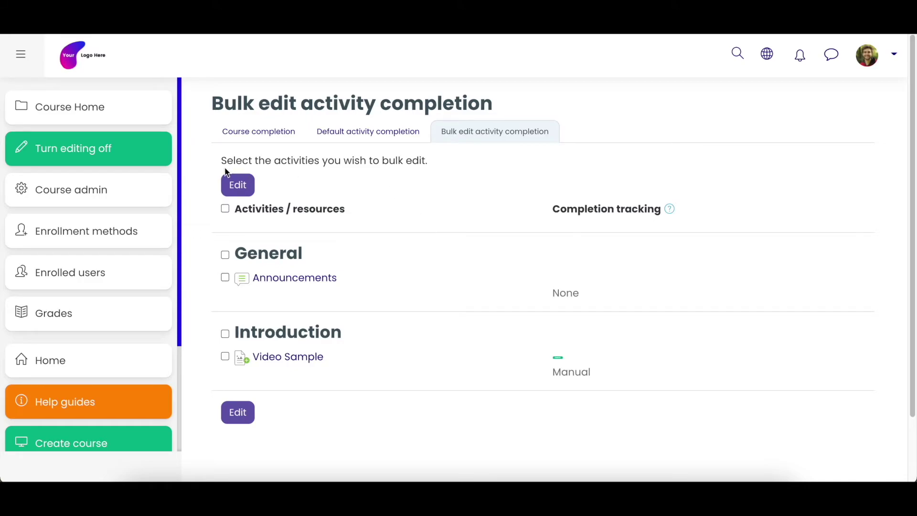
pyautogui.moveTo(221, 160); pyautogui.dragTo(393, 162)
pyautogui.click(404, 165)
pyautogui.scroll(-1, 320, 342)
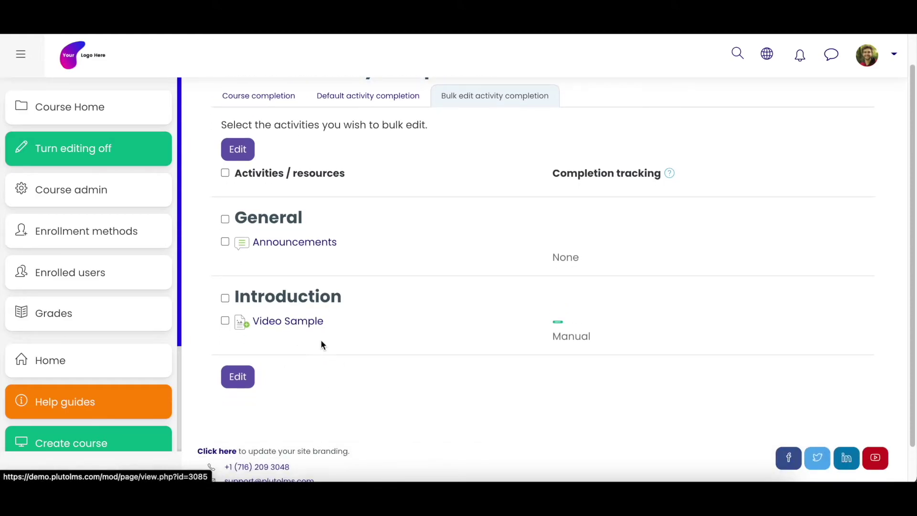
pyautogui.click(225, 321)
pyautogui.click(240, 158)
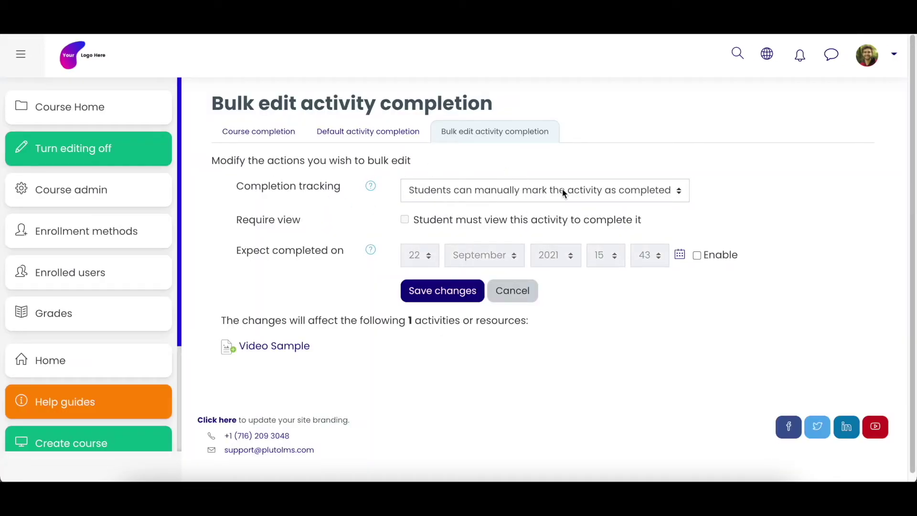
pyautogui.click(562, 189)
pyautogui.click(489, 206)
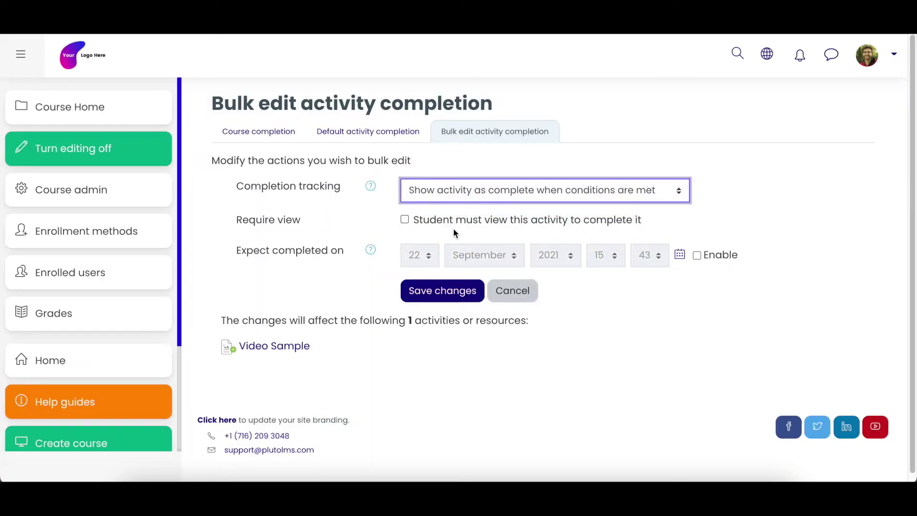
pyautogui.click(405, 220)
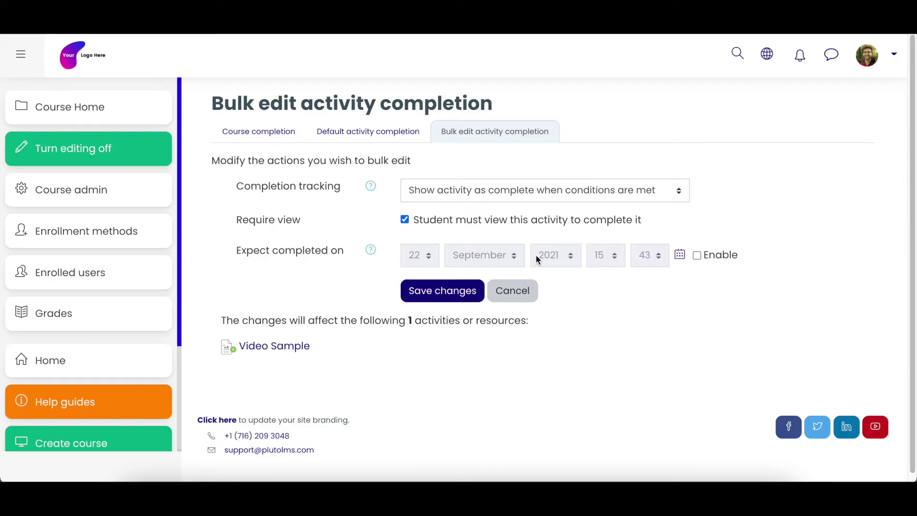
pyautogui.click(434, 297)
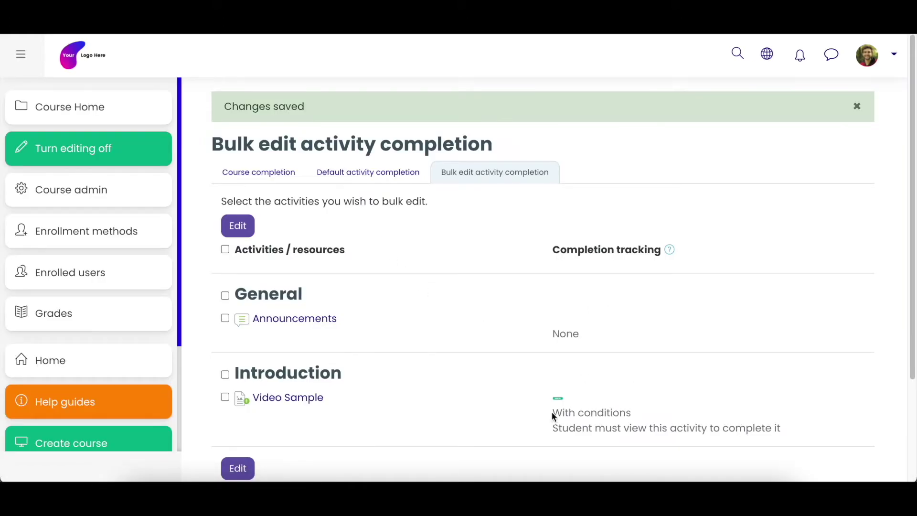
# - Return to the Setup Sample course home, show the side blocks, and review the Video Sample completion label, Completion Progress and Level up! blocks
pyautogui.click(73, 121)
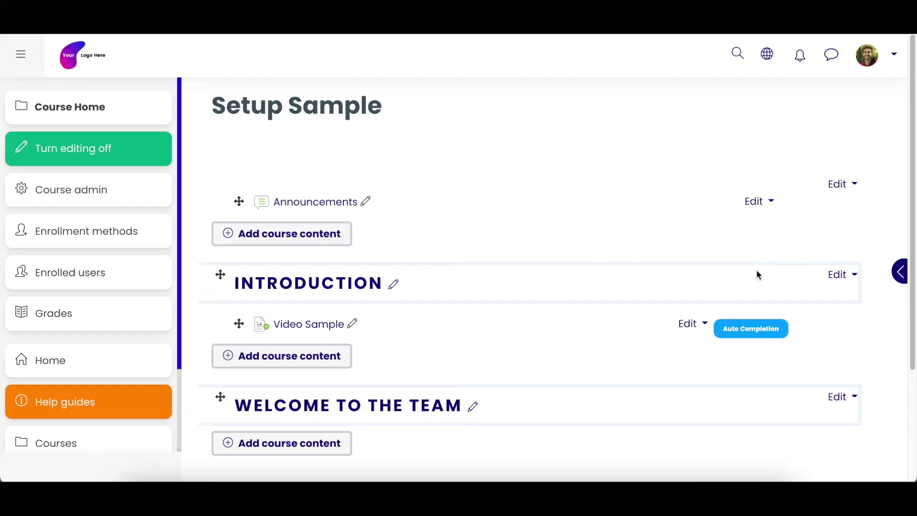
pyautogui.click(899, 278)
pyautogui.scroll(-2, 467, 225)
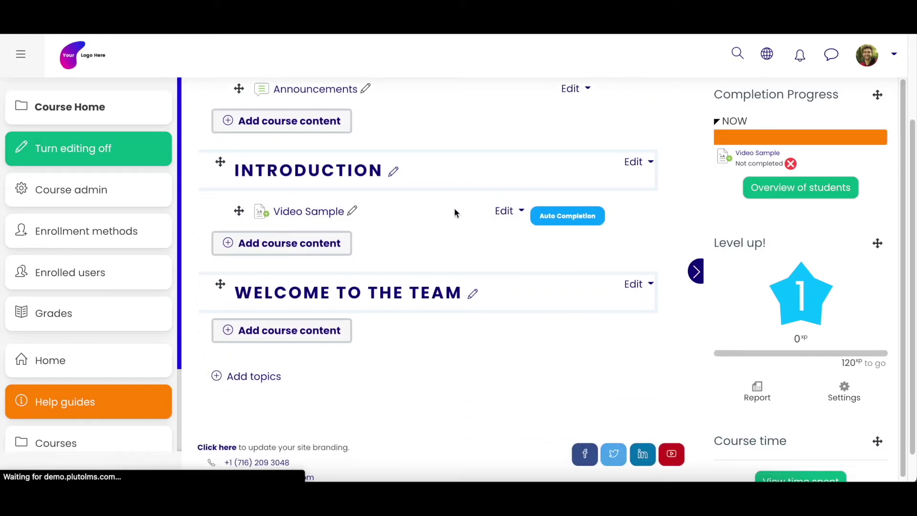
pyautogui.scroll(-1, 566, 294)
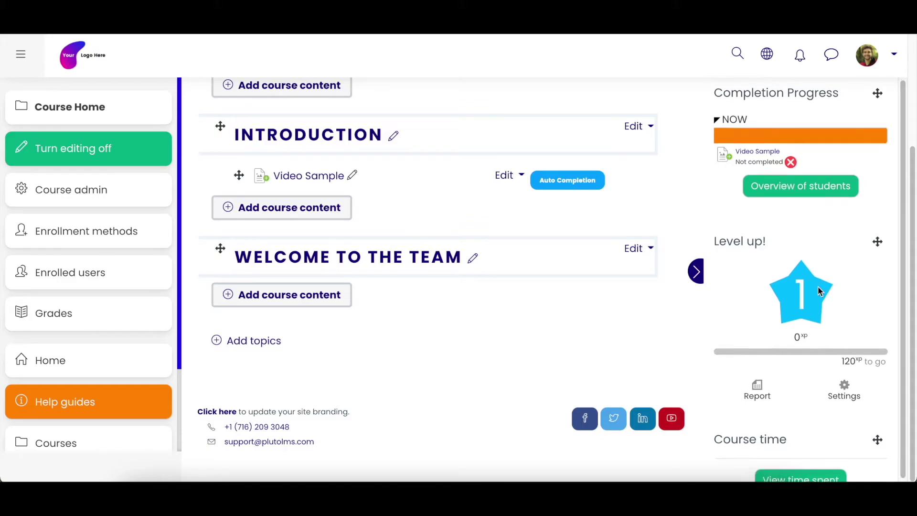
pyautogui.scroll(-1, 818, 287)
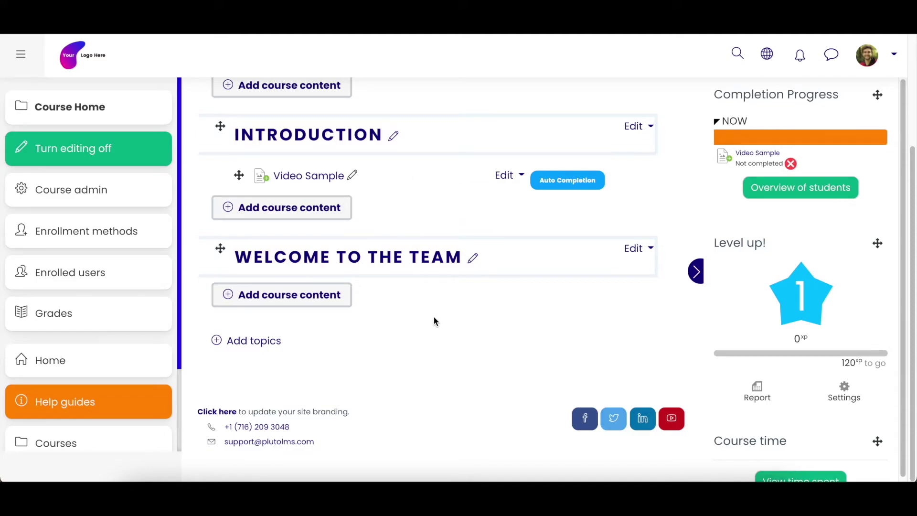
pyautogui.scroll(1, 434, 321)
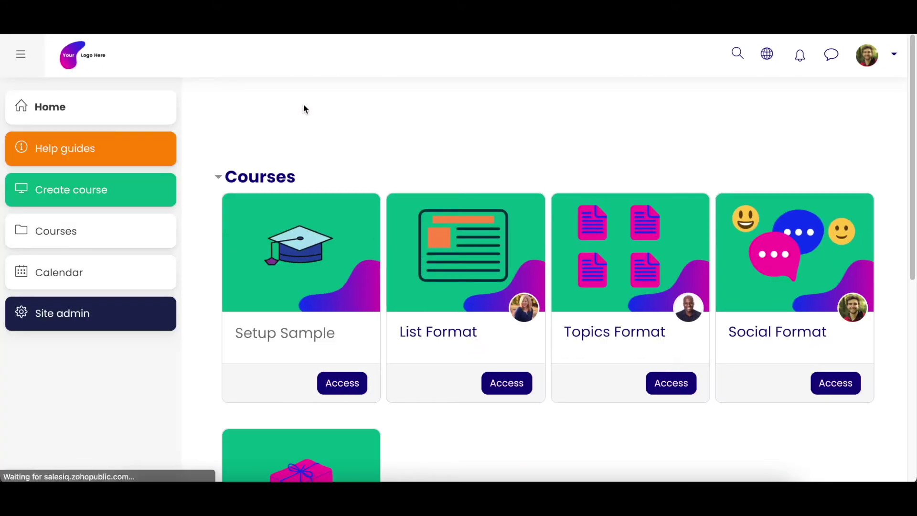
# - Open the List Format course from the home page, look over its sample H5P, SCORM and file content, and turn editing off
pyautogui.click(423, 335)
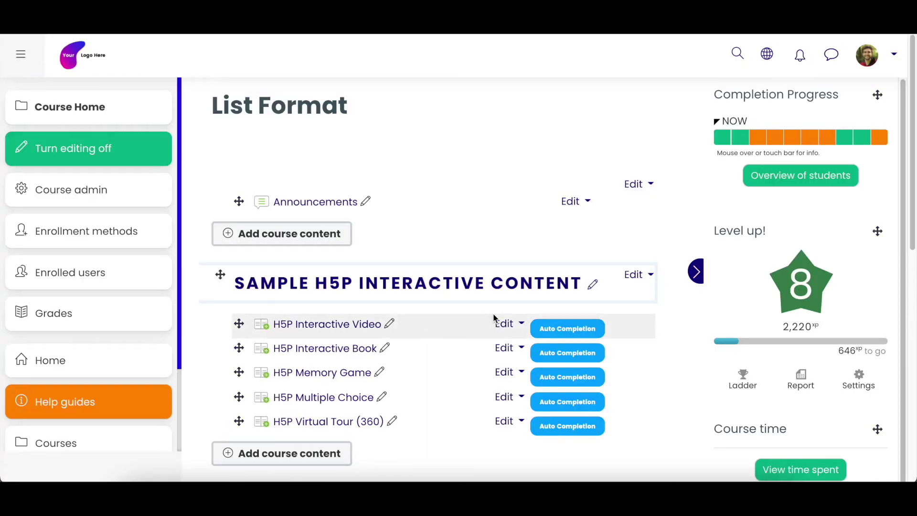
pyautogui.scroll(-6, 494, 318)
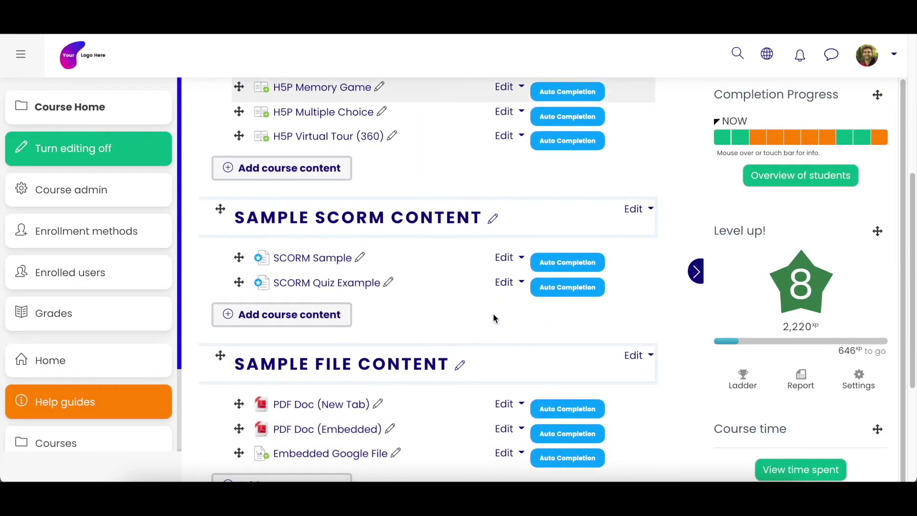
pyautogui.scroll(5, 494, 318)
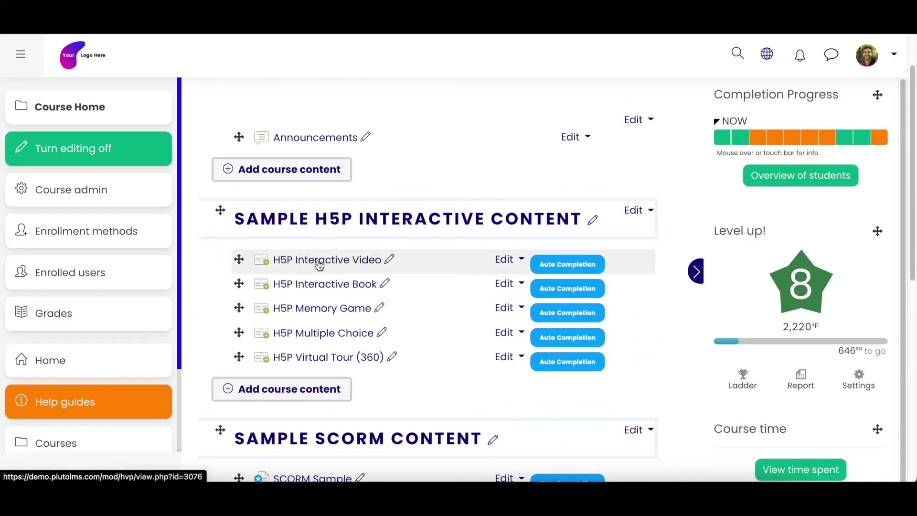
pyautogui.click(98, 141)
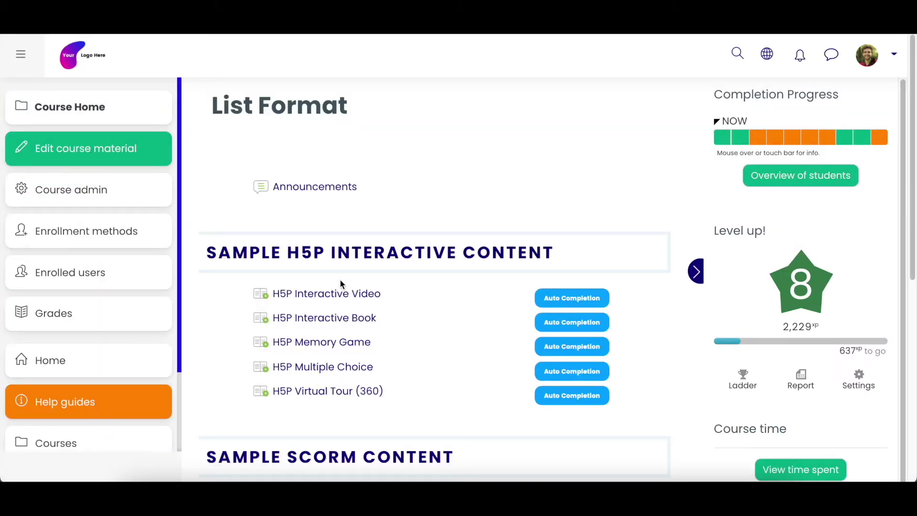
# - Open the H5P Interactive Video, mute and play it, and view and close its ingredients list
pyautogui.click(330, 297)
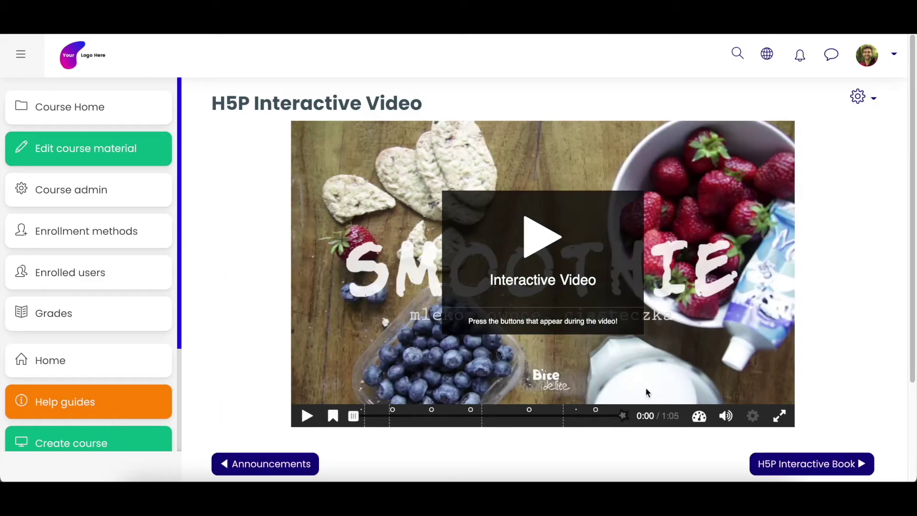
pyautogui.click(726, 415)
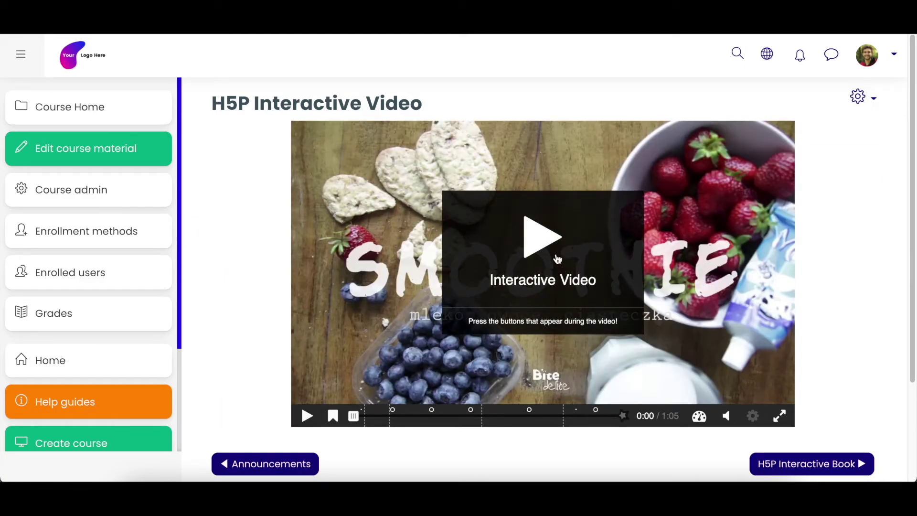
pyautogui.click(544, 246)
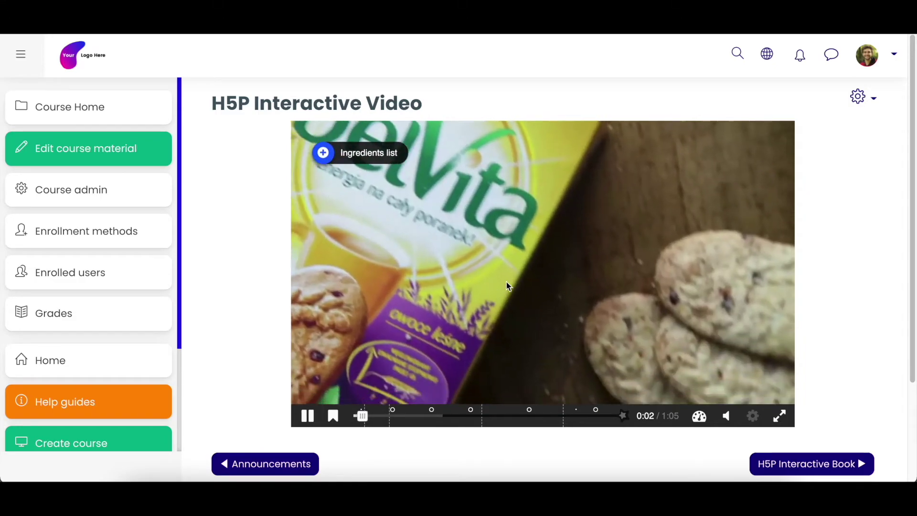
pyautogui.click(323, 153)
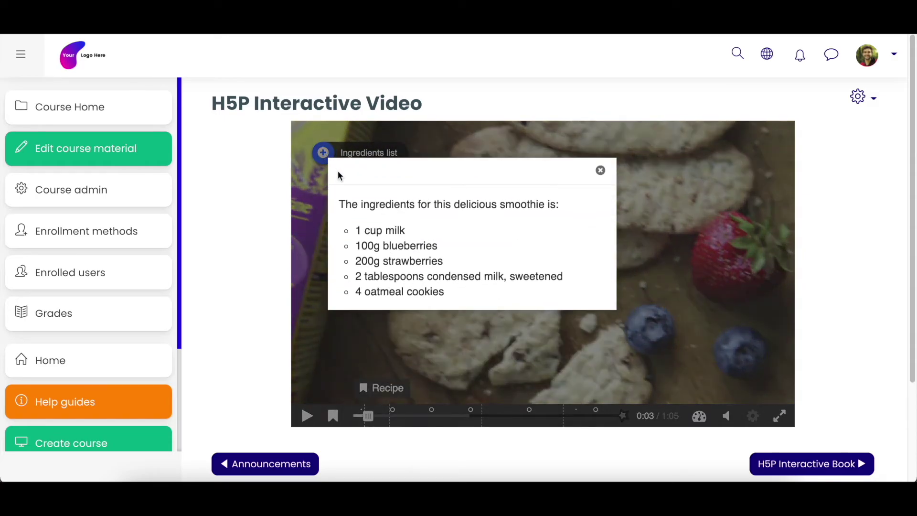
pyautogui.click(601, 171)
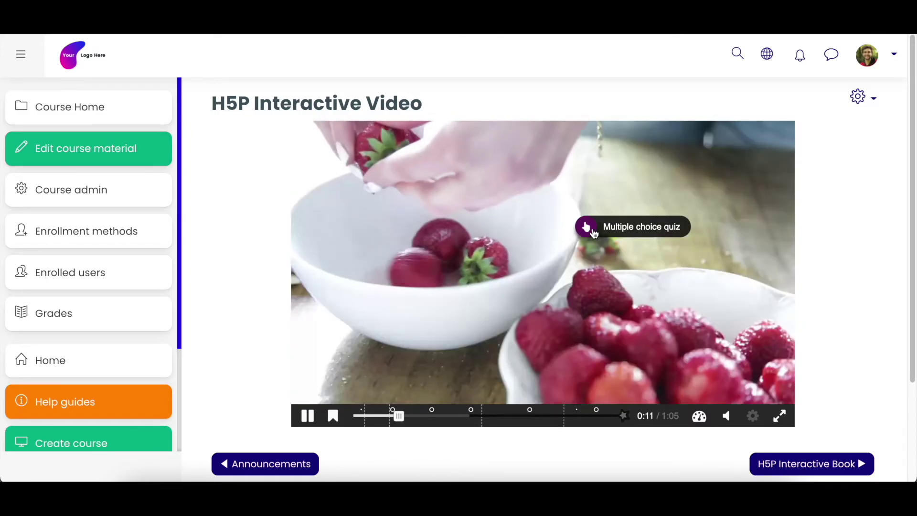
# - Answer the video's multiple choice quiz with Strawberry, check the answer, continue the video and pause it
pyautogui.click(617, 234)
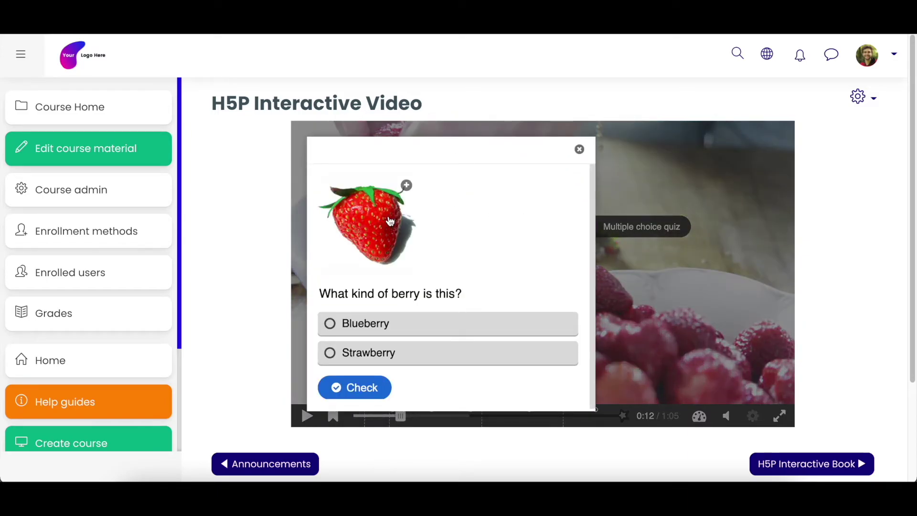
pyautogui.click(331, 352)
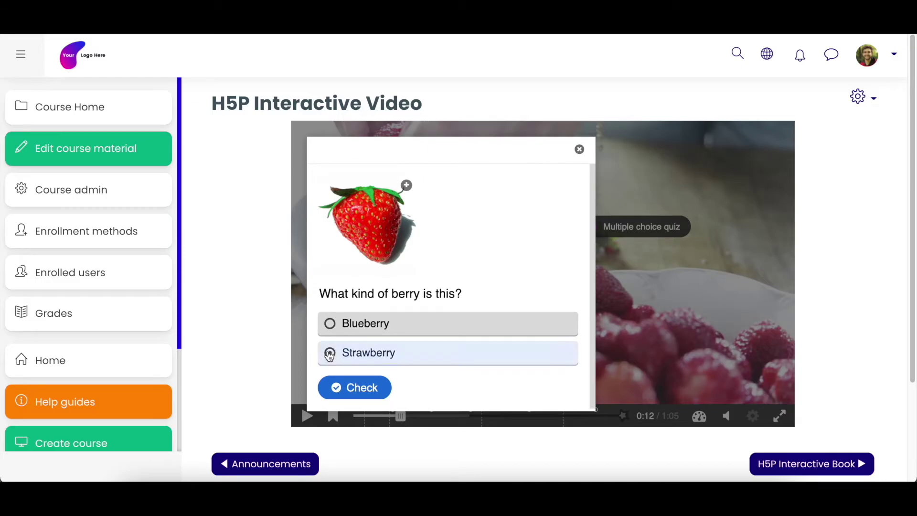
pyautogui.click(362, 390)
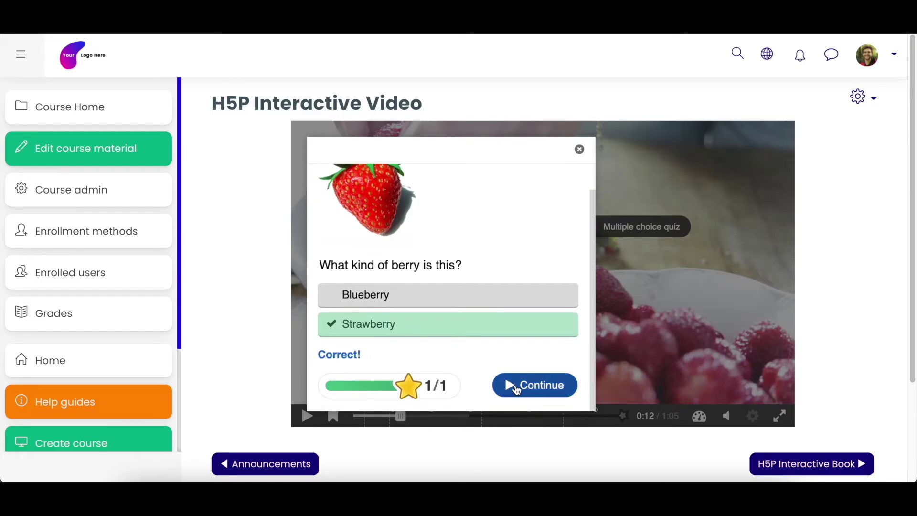
pyautogui.click(517, 388)
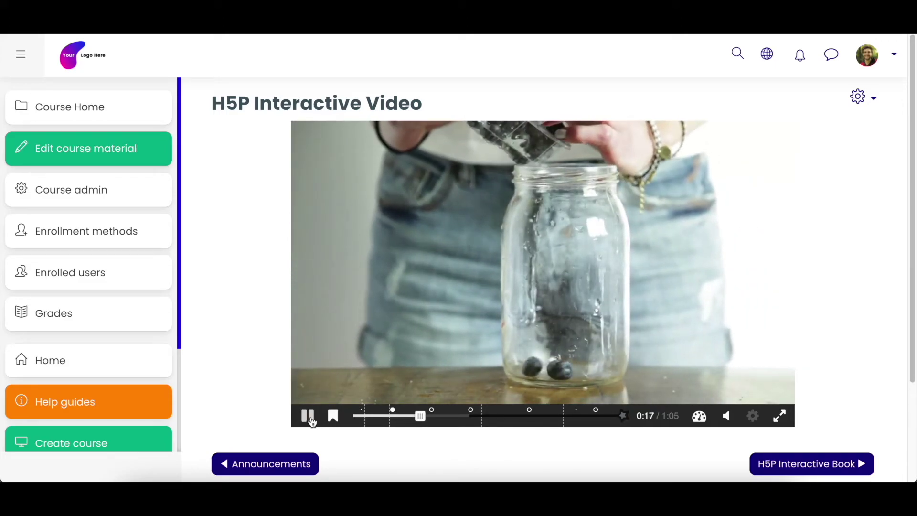
pyautogui.click(308, 416)
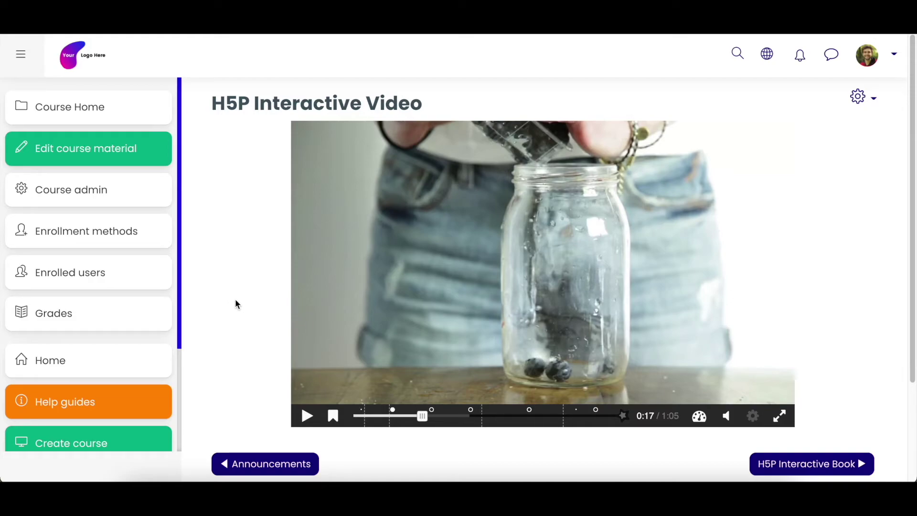
# - Delete the test enrollment method from the List Format course, keeping the manual enrollments
pyautogui.click(88, 244)
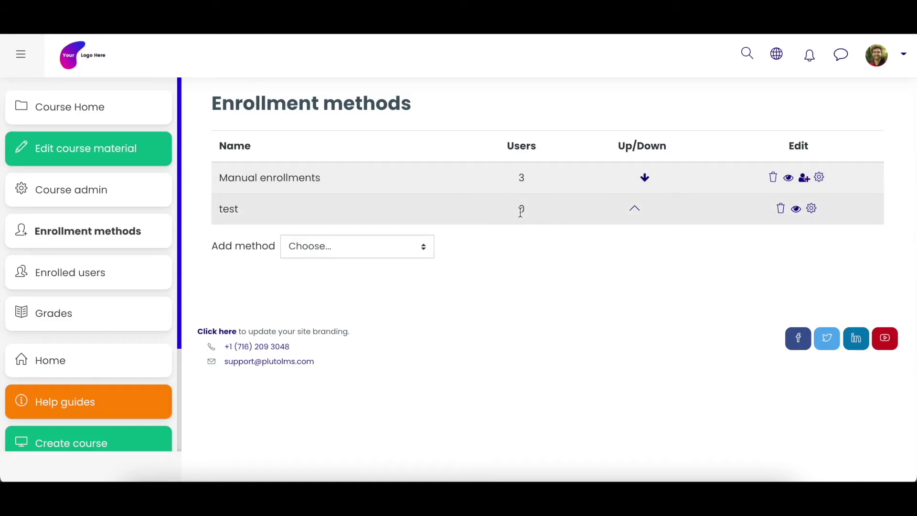
pyautogui.click(780, 209)
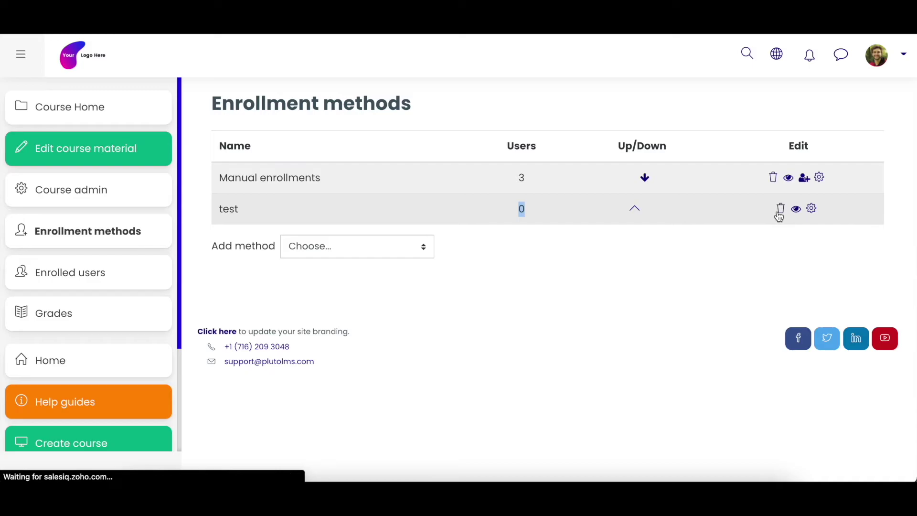
pyautogui.click(805, 251)
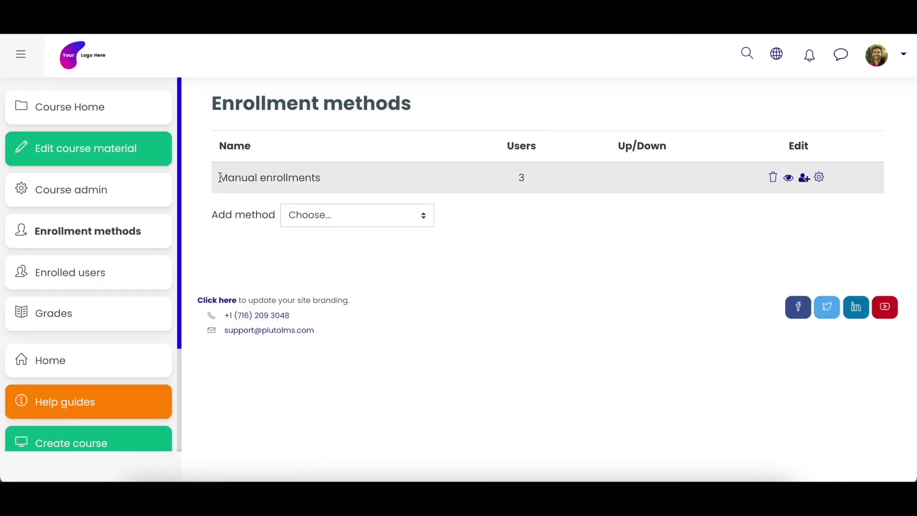
pyautogui.moveTo(219, 178); pyautogui.dragTo(310, 178)
pyautogui.click(309, 179)
# - Review the enrolled users with the side blocks hidden, inspect the Enroll users options without enrolling anyone, and return to the enrollment methods
pyautogui.click(79, 273)
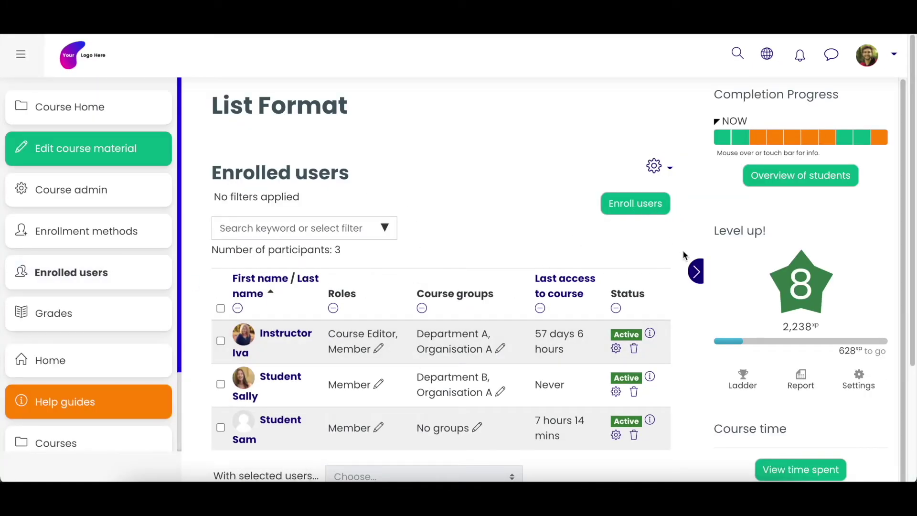
pyautogui.click(696, 272)
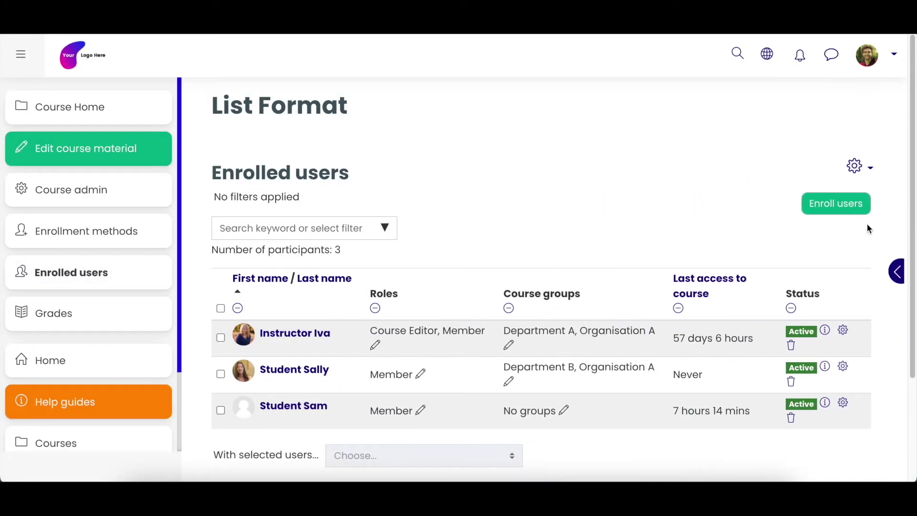
pyautogui.click(825, 212)
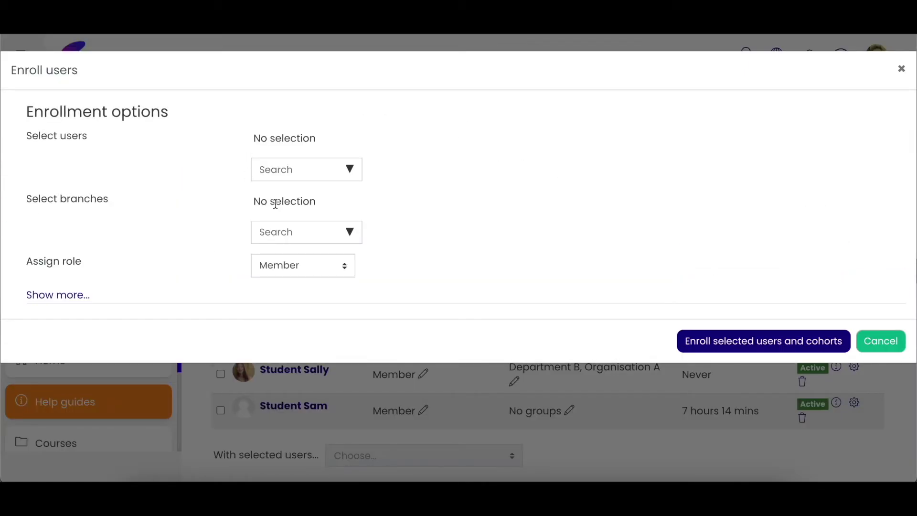
pyautogui.click(351, 172)
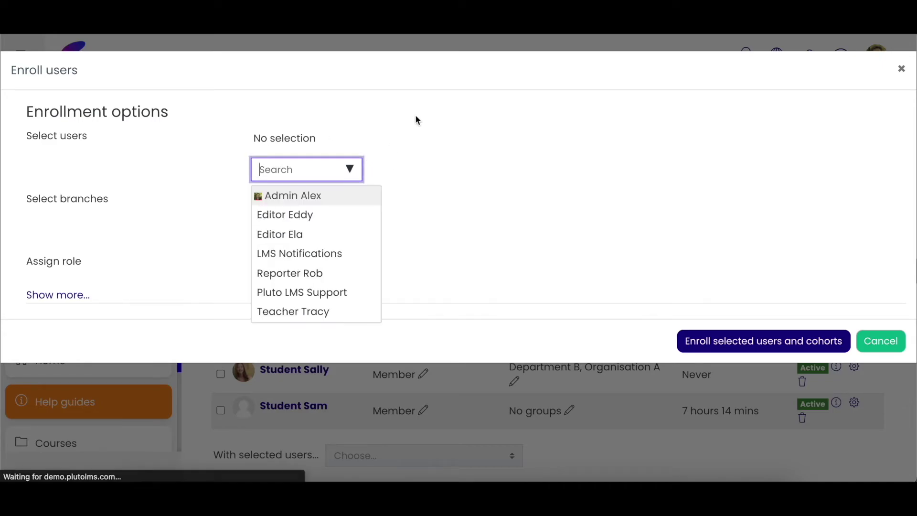
pyautogui.click(225, 192)
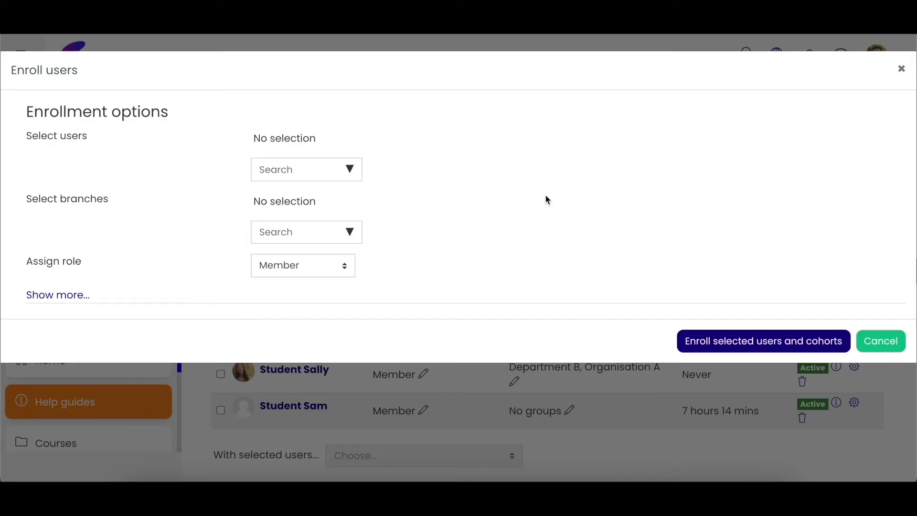
pyautogui.click(901, 72)
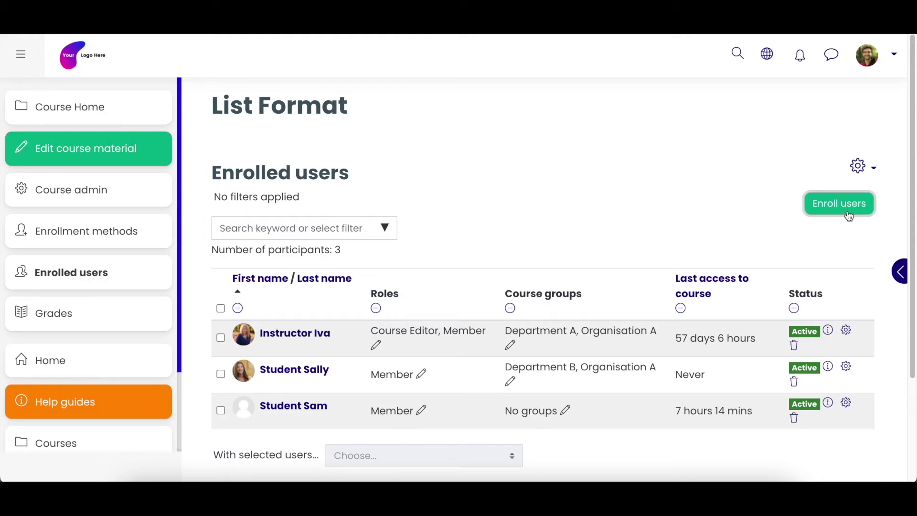
pyautogui.click(71, 241)
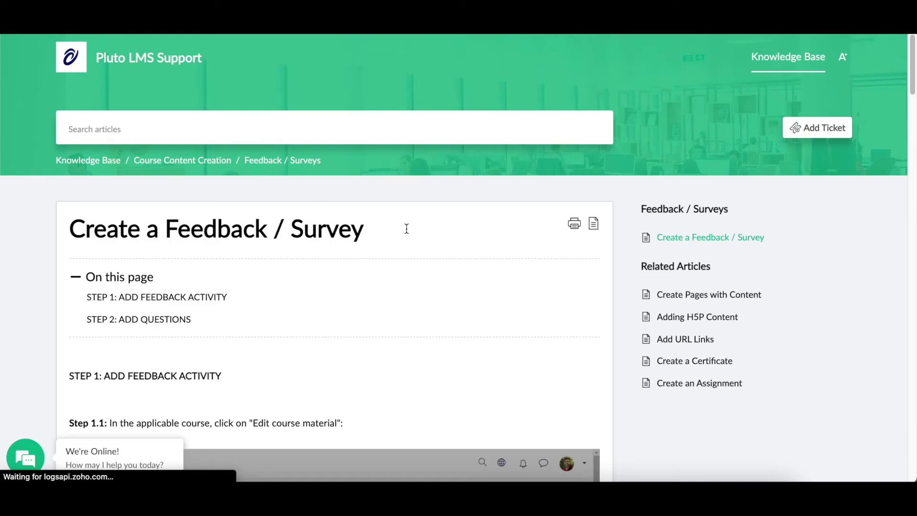
# - Return to the support knowledge base home page and open its Course Enrollment section
pyautogui.hotkey('alt', 'Left')
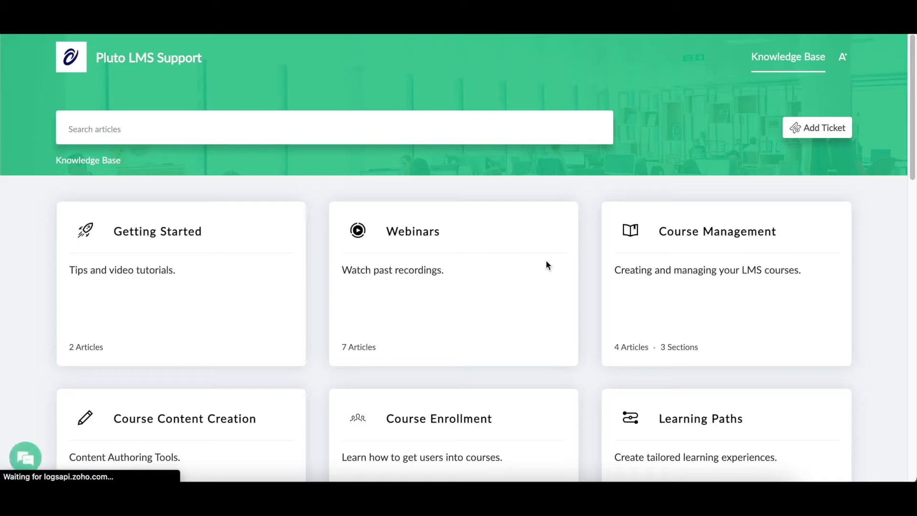
pyautogui.scroll(-4, 546, 259)
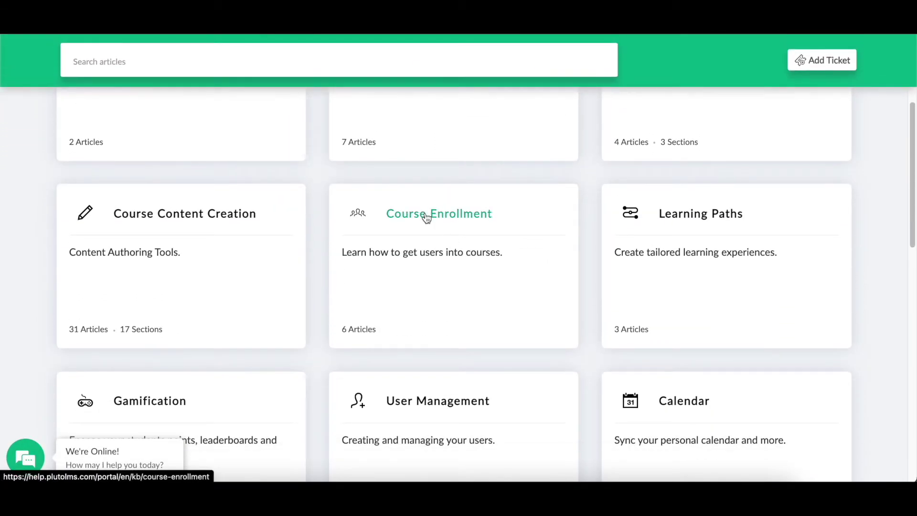
pyautogui.click(426, 217)
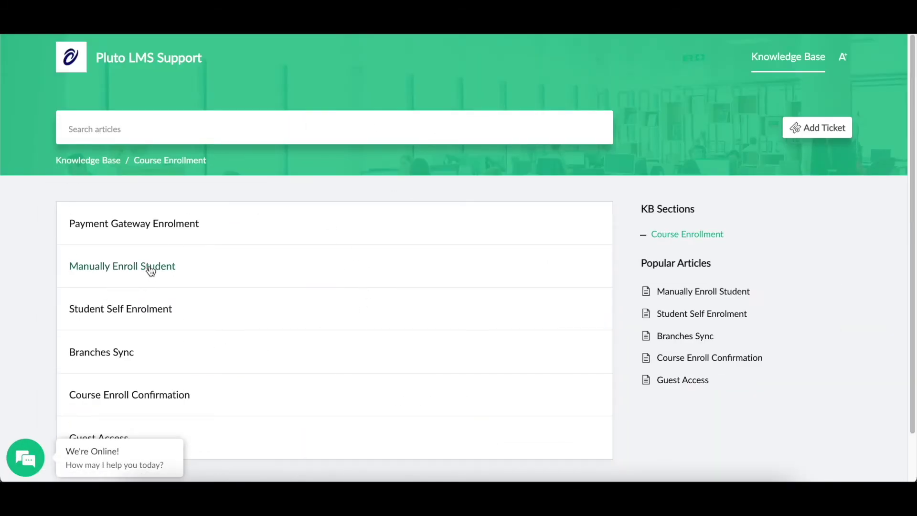
pyautogui.scroll(-1, 215, 225)
pyautogui.scroll(1, 315, 280)
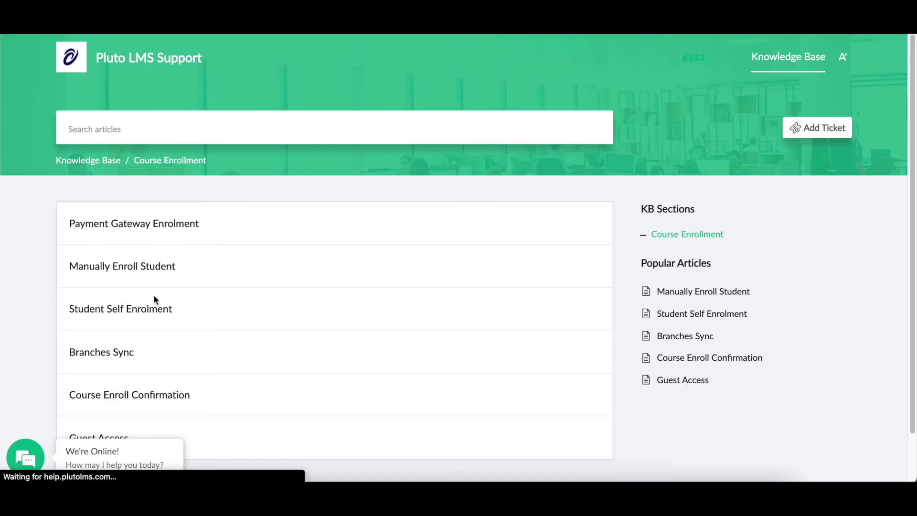
# - Open the Student Self Enrolment article and review its instructions for adding the self enrollment method
pyautogui.click(139, 311)
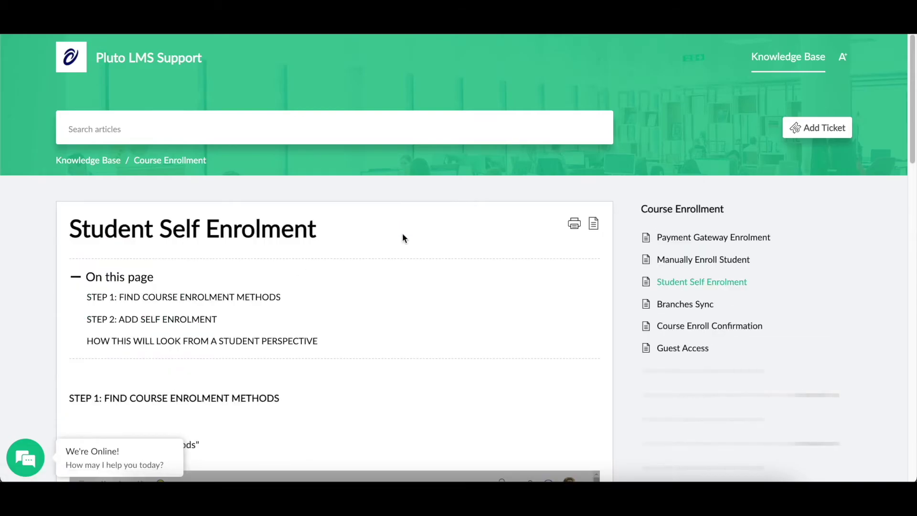
pyautogui.scroll(-1, 402, 234)
pyautogui.scroll(-10, 402, 233)
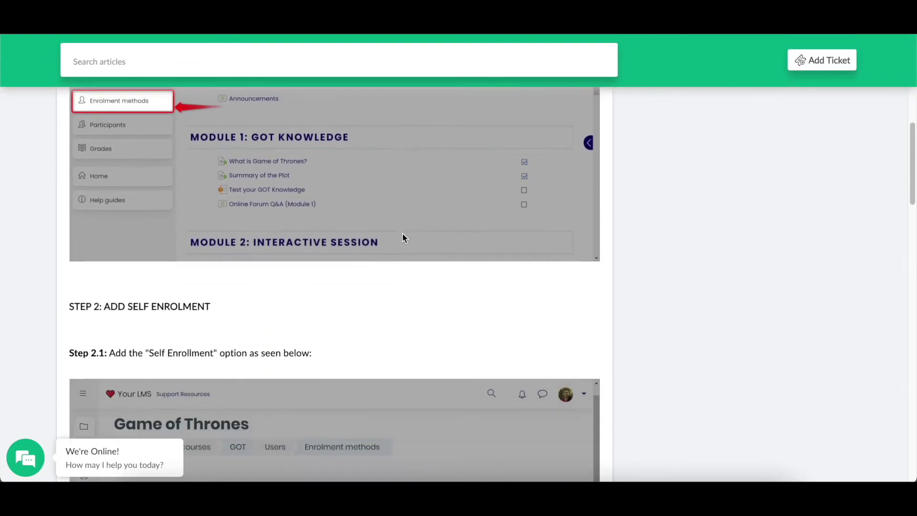
pyautogui.scroll(-2, 402, 237)
pyautogui.scroll(1, 403, 237)
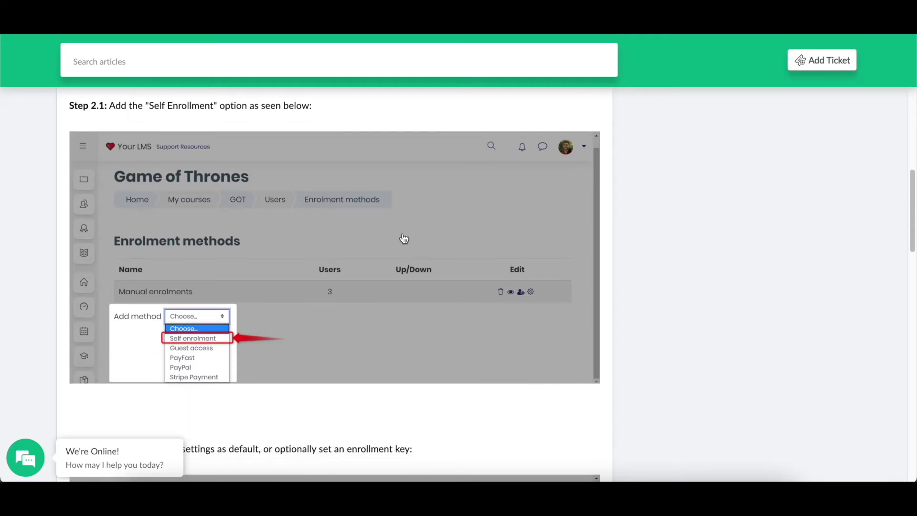
pyautogui.scroll(9, 404, 238)
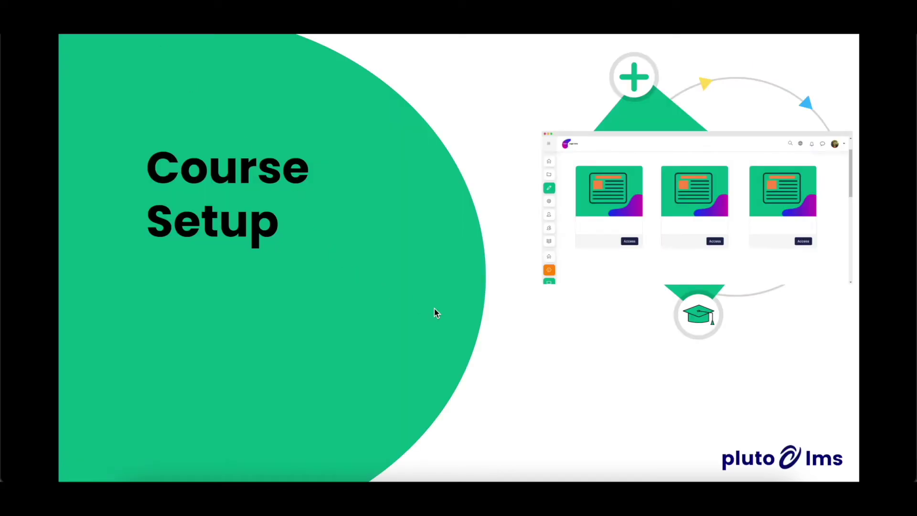
# - Return to the LMS home page and open the Add Users to Your LMS section under User Management in the knowledge base
pyautogui.press('Right')
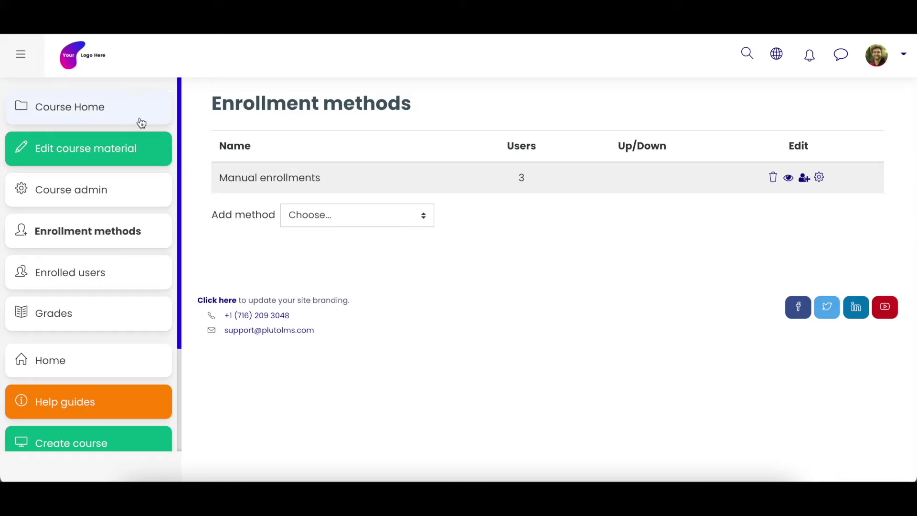
pyautogui.click(89, 62)
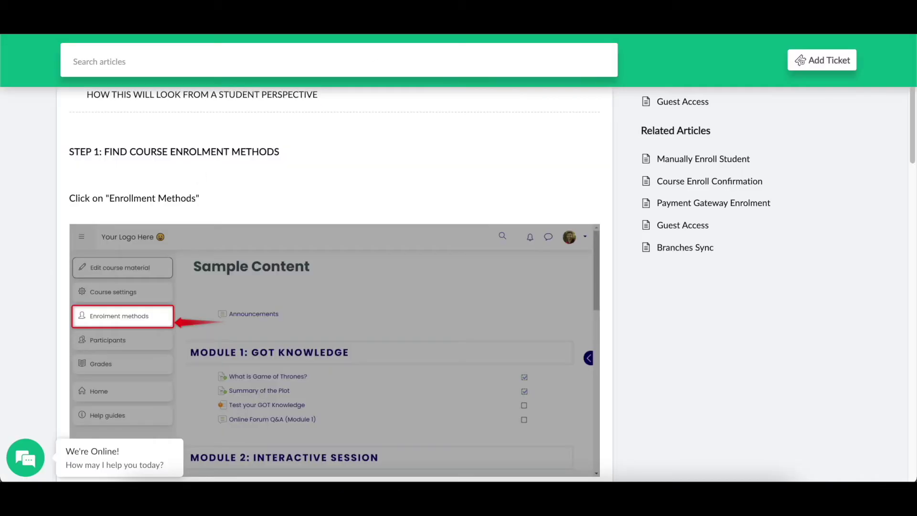
pyautogui.scroll(5, 418, 185)
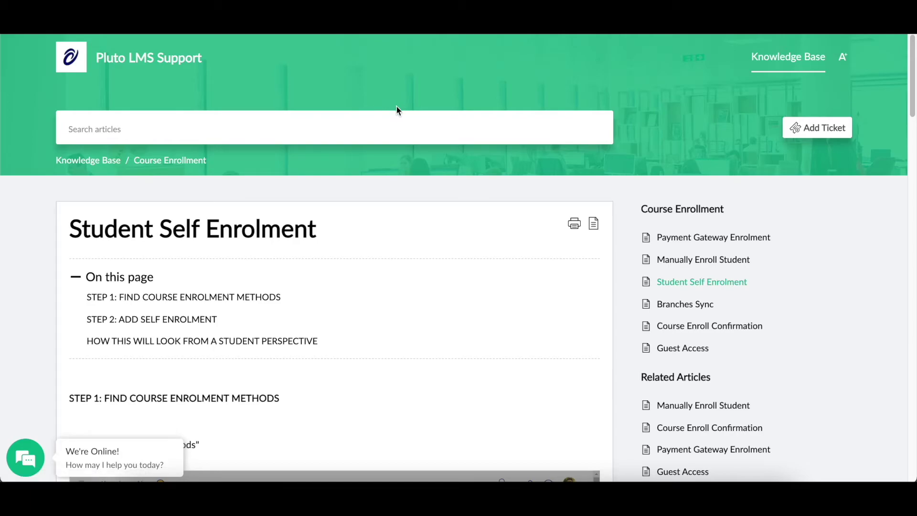
pyautogui.hotkey('alt', 'Left')
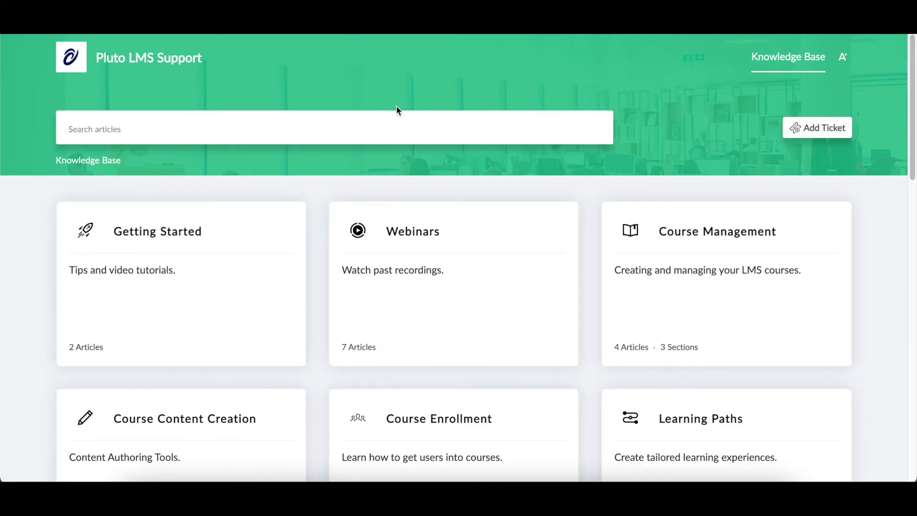
pyautogui.scroll(-5, 472, 279)
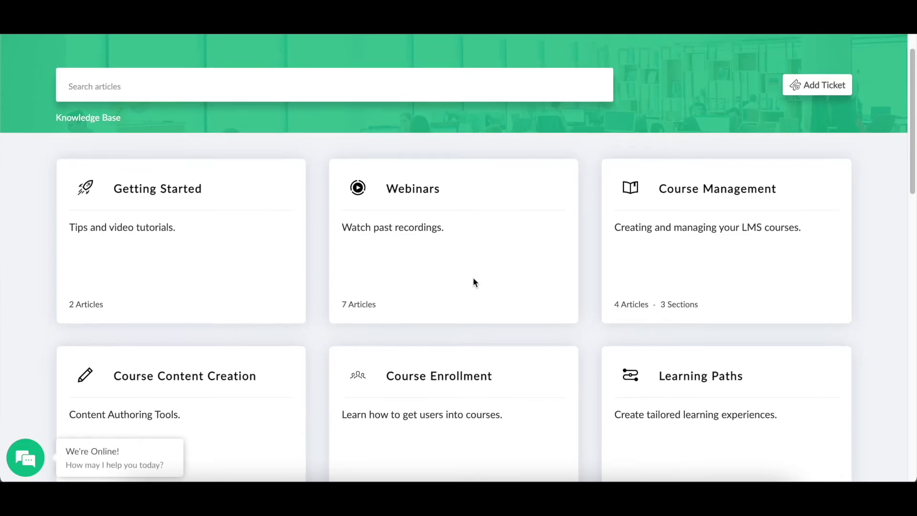
pyautogui.scroll(-1, 472, 282)
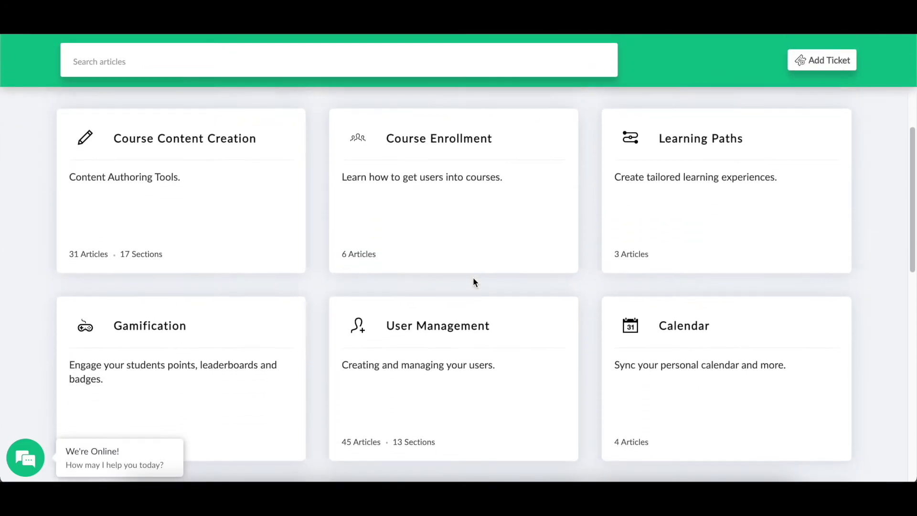
pyautogui.click(406, 336)
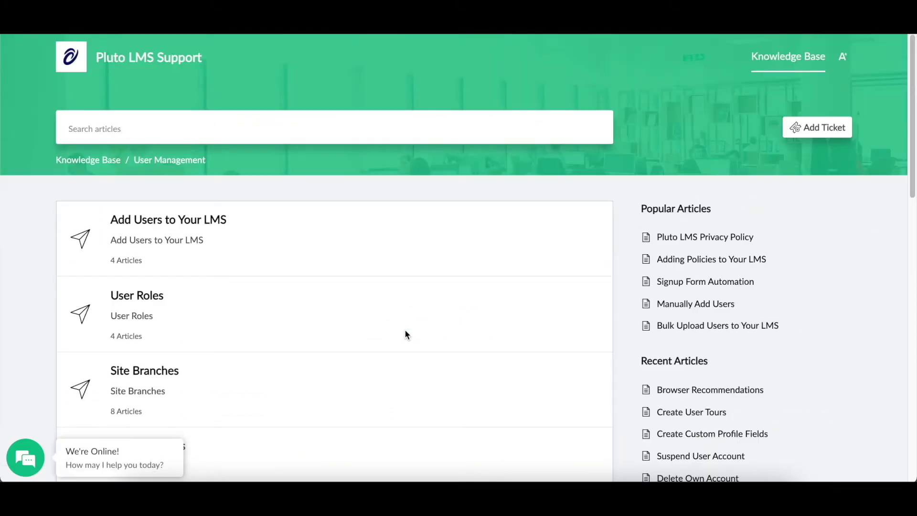
pyautogui.click(190, 223)
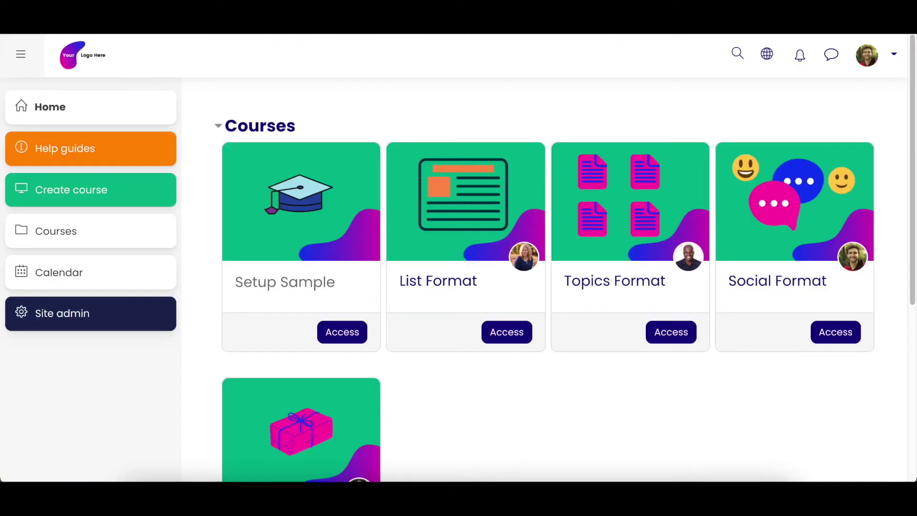
# - Open the site administration's user management options and go to Bulk upload users via CSV
pyautogui.click(78, 313)
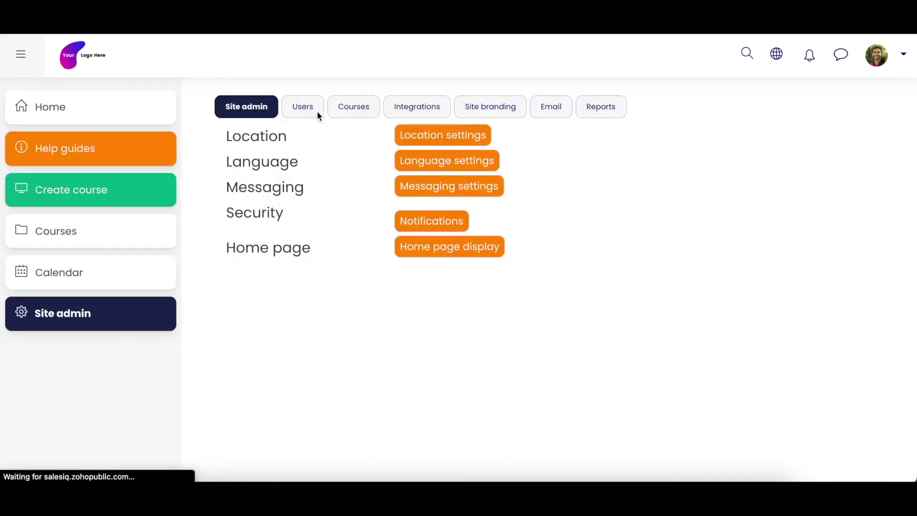
pyautogui.click(303, 111)
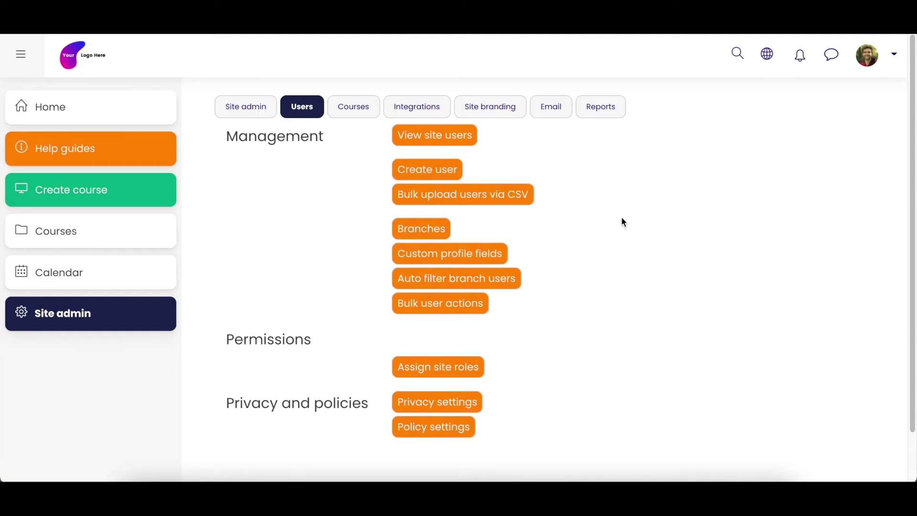
pyautogui.click(491, 194)
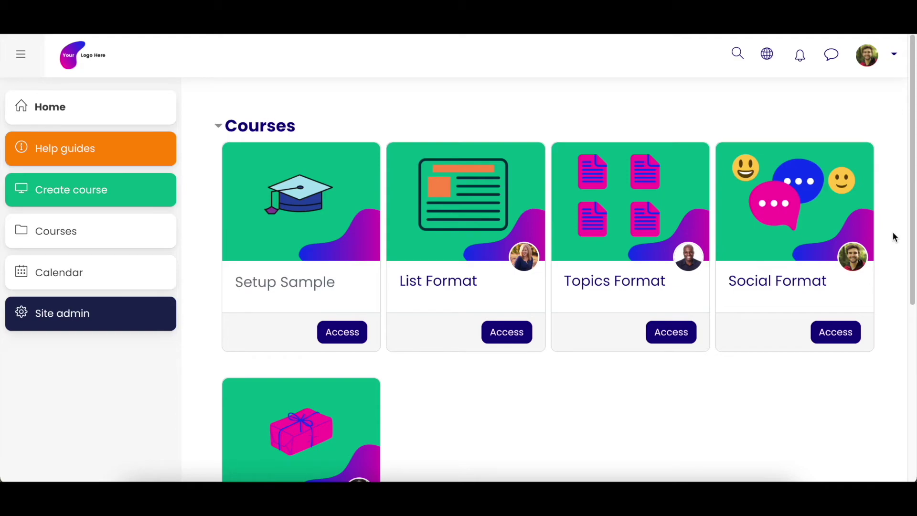
# - Add a Self enrollment method to the List Format course with the default settings and no enrollment key
pyautogui.scroll(-1, 893, 233)
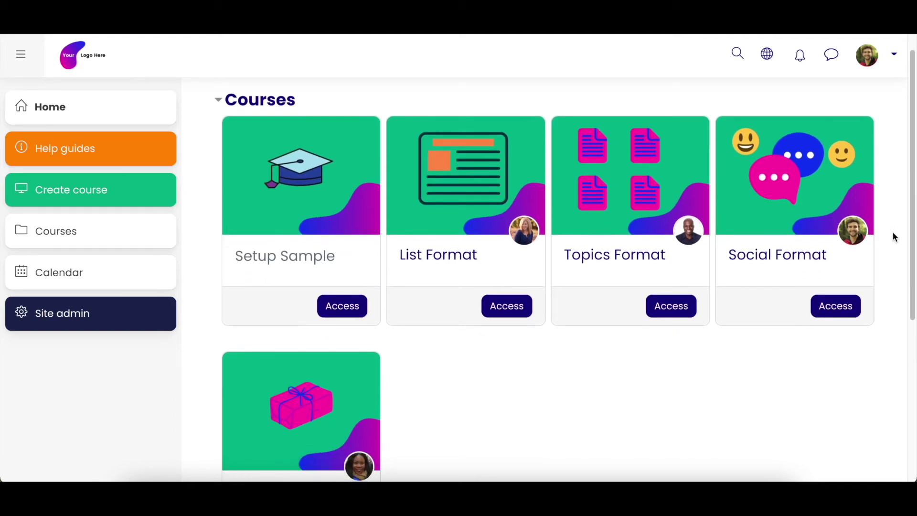
pyautogui.scroll(1, 893, 233)
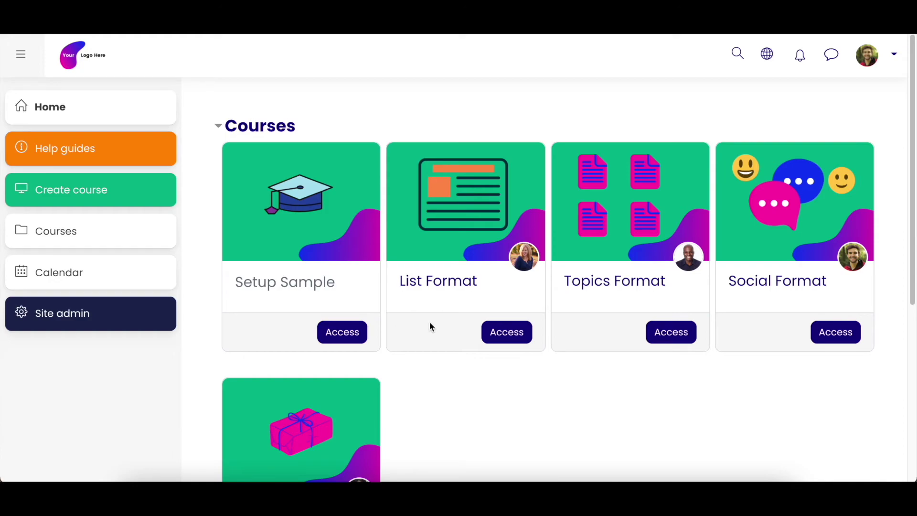
pyautogui.click(429, 286)
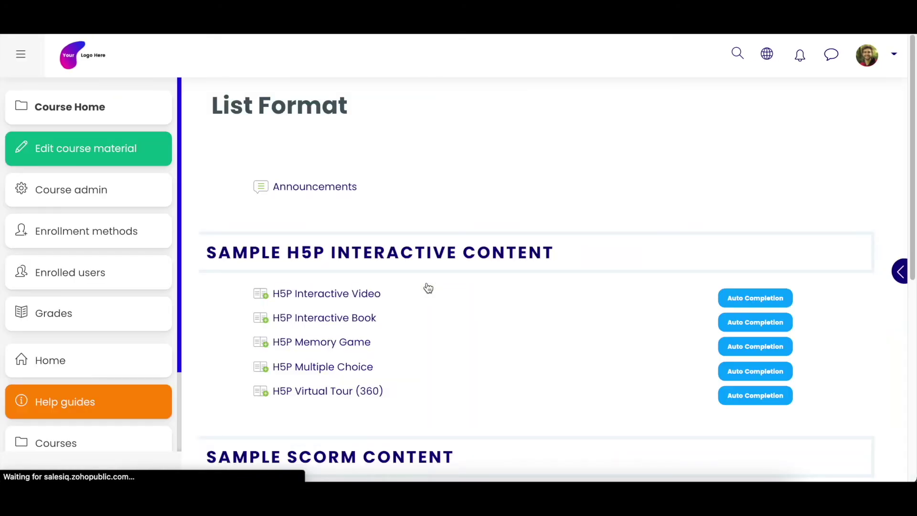
pyautogui.click(395, 213)
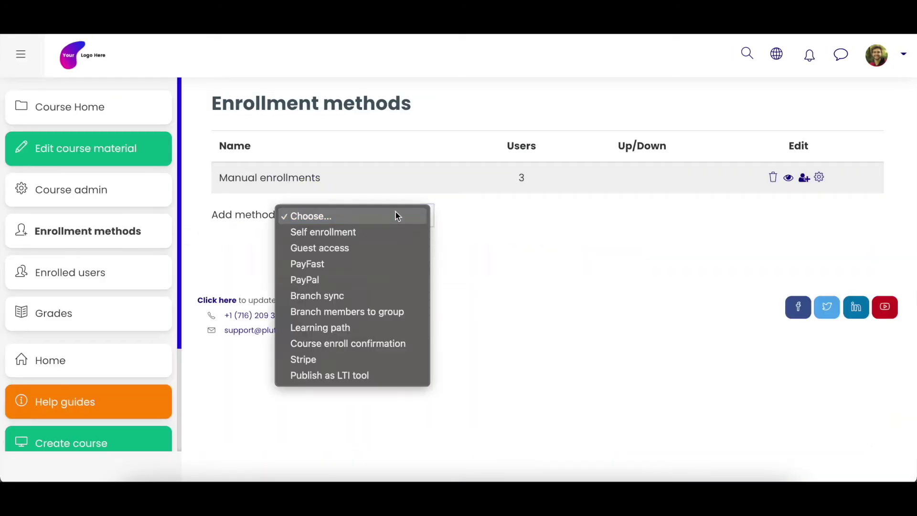
pyautogui.click(343, 237)
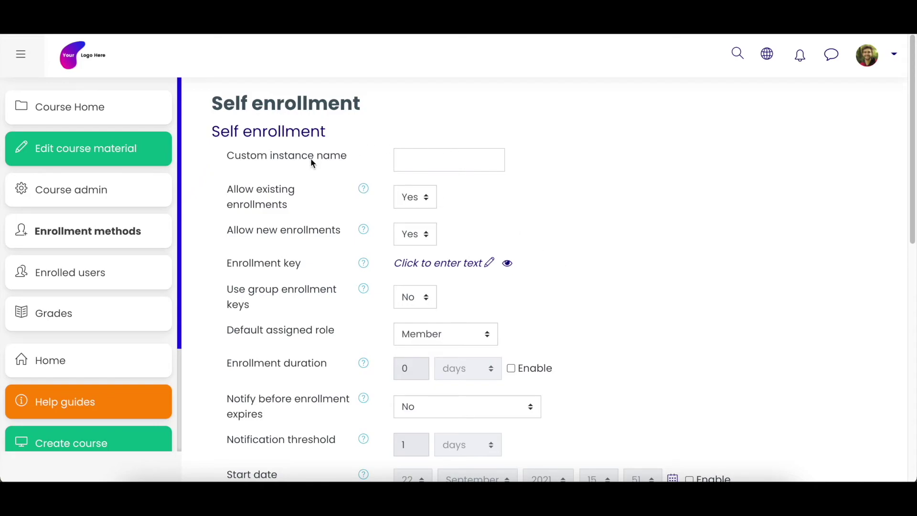
pyautogui.moveTo(242, 159); pyautogui.dragTo(334, 161)
pyautogui.click(240, 147)
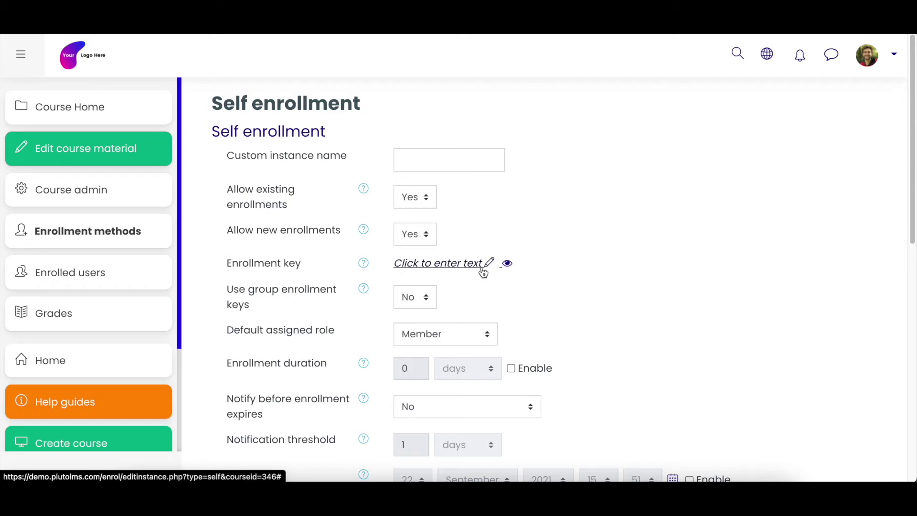
pyautogui.scroll(-1, 483, 273)
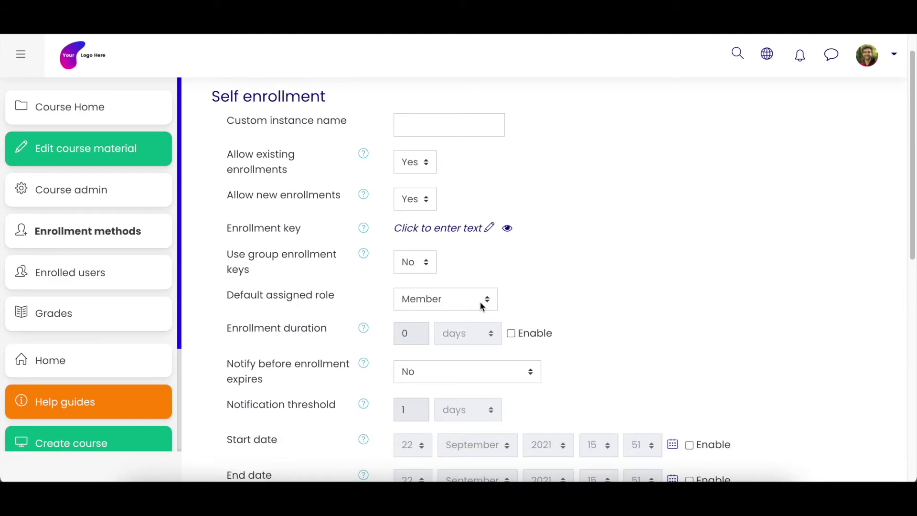
pyautogui.scroll(-3, 607, 284)
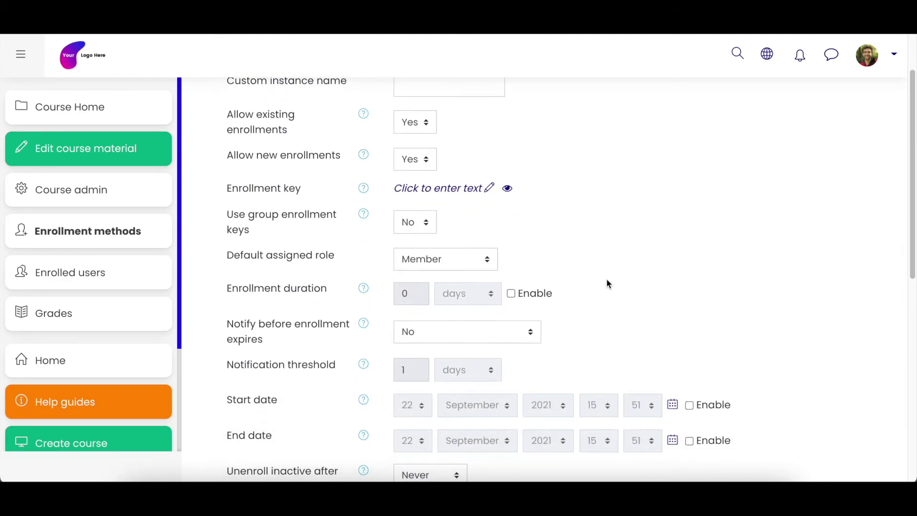
pyautogui.scroll(-6, 474, 345)
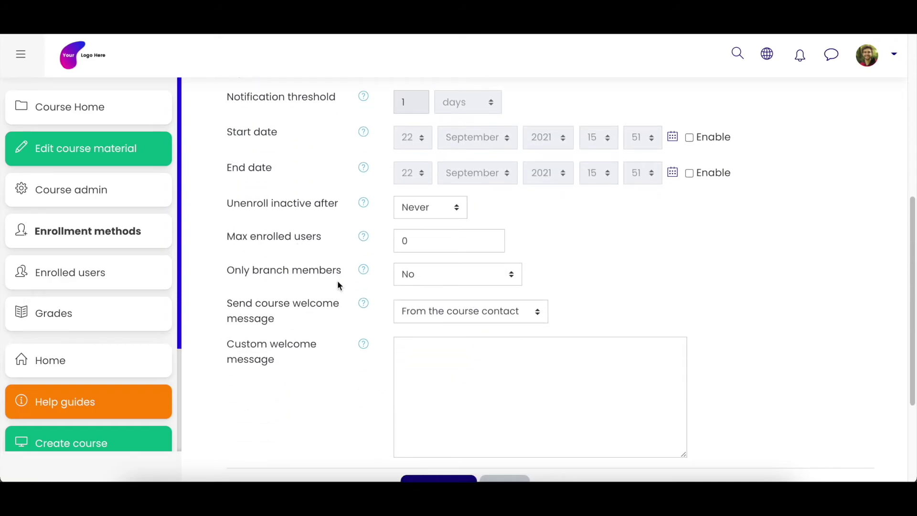
pyautogui.scroll(-1, 338, 283)
pyautogui.click(439, 455)
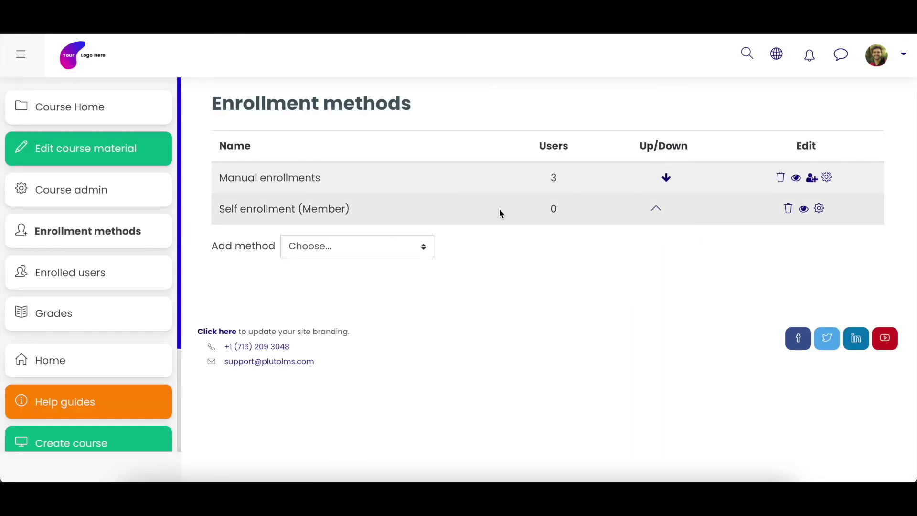
# - View the List Format course page, return to its enrollment methods and inspect the addable methods without choosing one
pyautogui.click(76, 116)
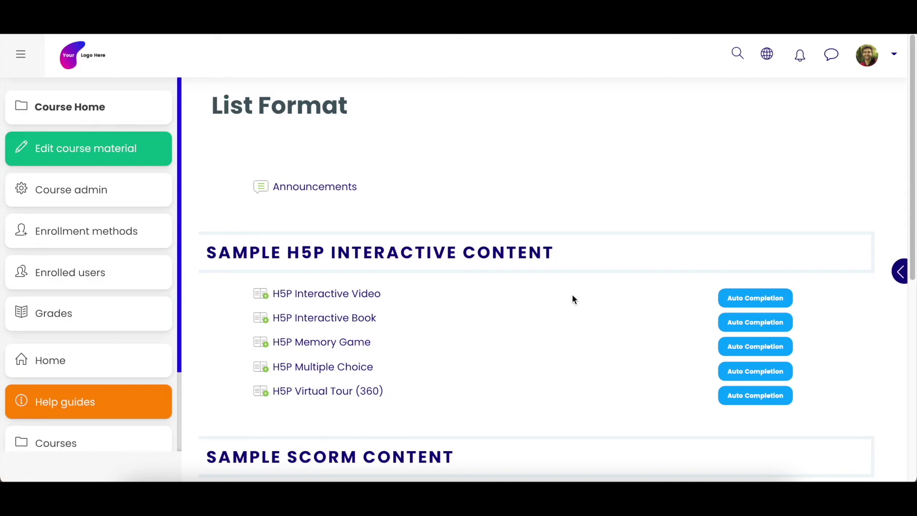
pyautogui.click(98, 236)
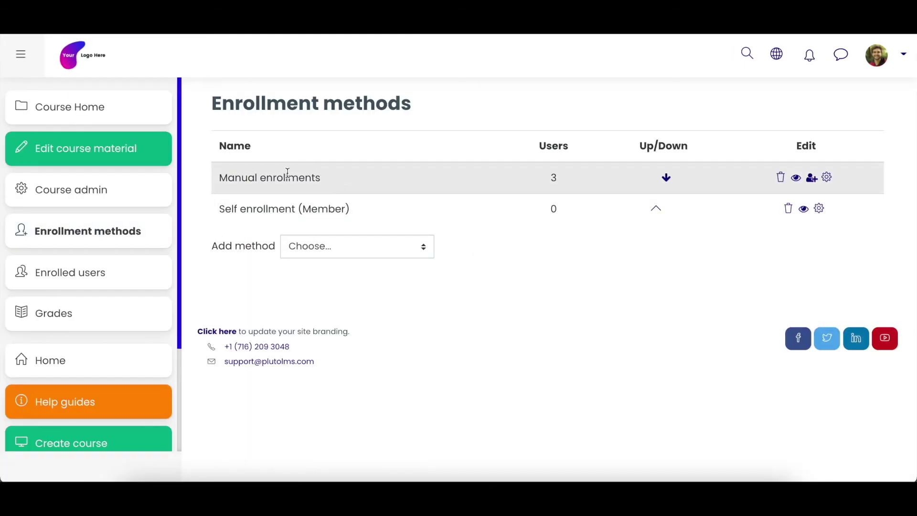
pyautogui.moveTo(219, 177); pyautogui.dragTo(325, 180)
pyautogui.click(487, 258)
pyautogui.click(414, 247)
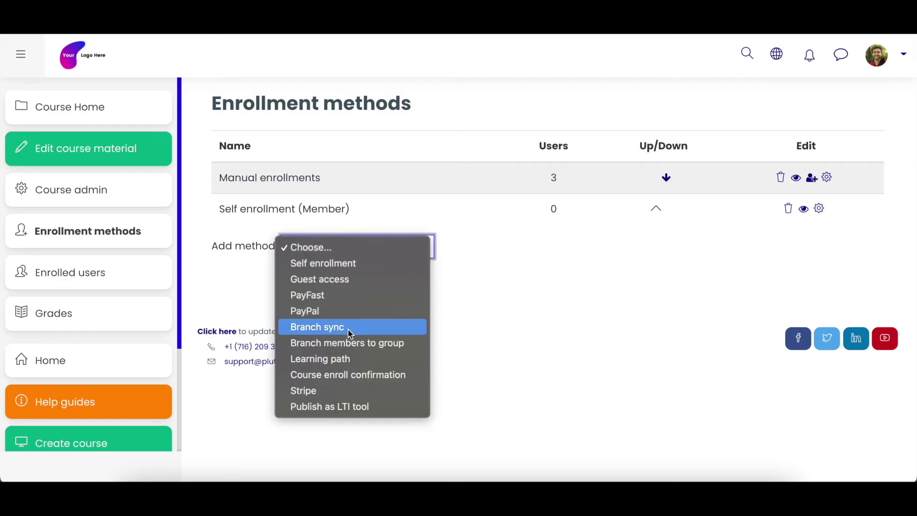
pyautogui.click(518, 308)
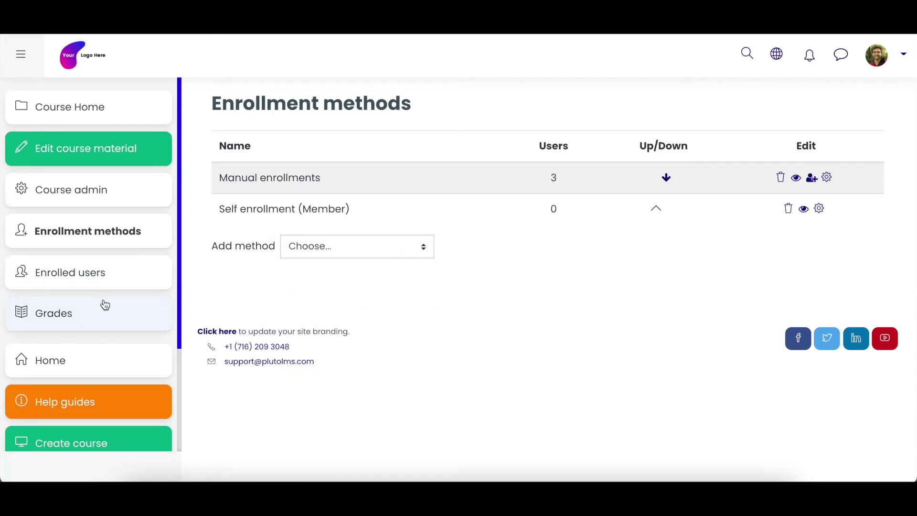
# - Review the payment, branch, learning path and other method types offered for the List Format course's enrollment, leaving the choice unset
pyautogui.scroll(-3, 99, 315)
pyautogui.scroll(2, 175, 249)
pyautogui.scroll(2, 119, 250)
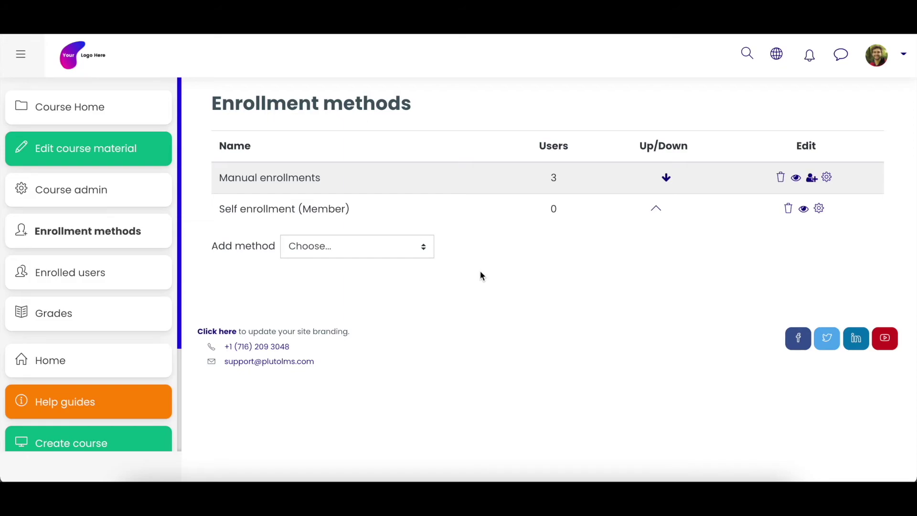
pyautogui.click(413, 246)
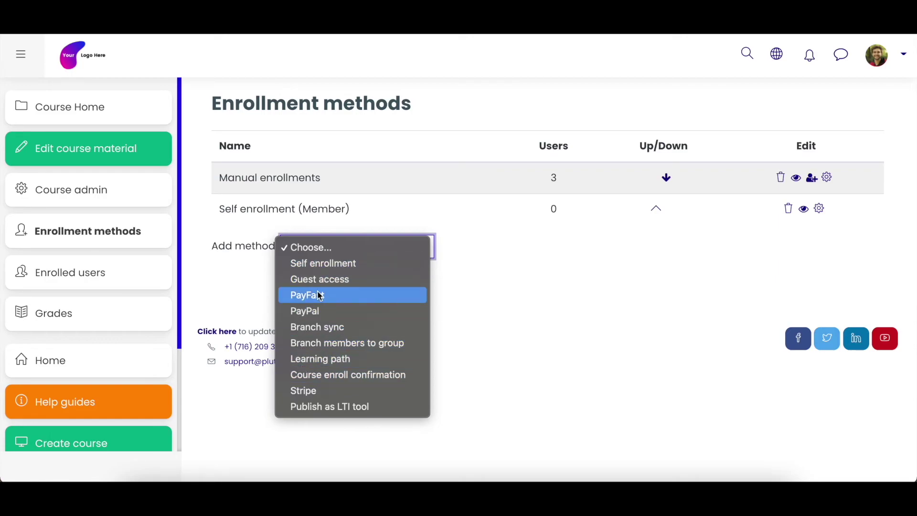
pyautogui.click(489, 281)
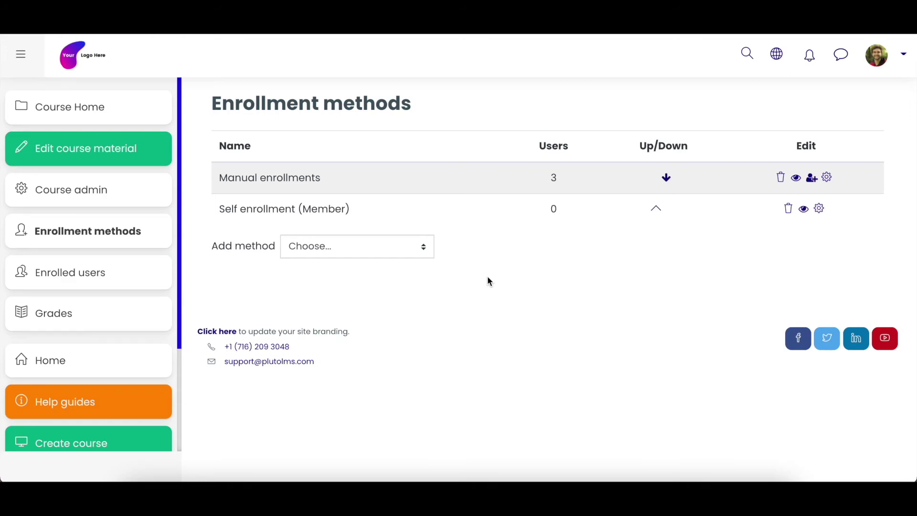
# - Return to the home page and open the List Format course to look over its sample H5P, SCORM and file content
pyautogui.click(68, 356)
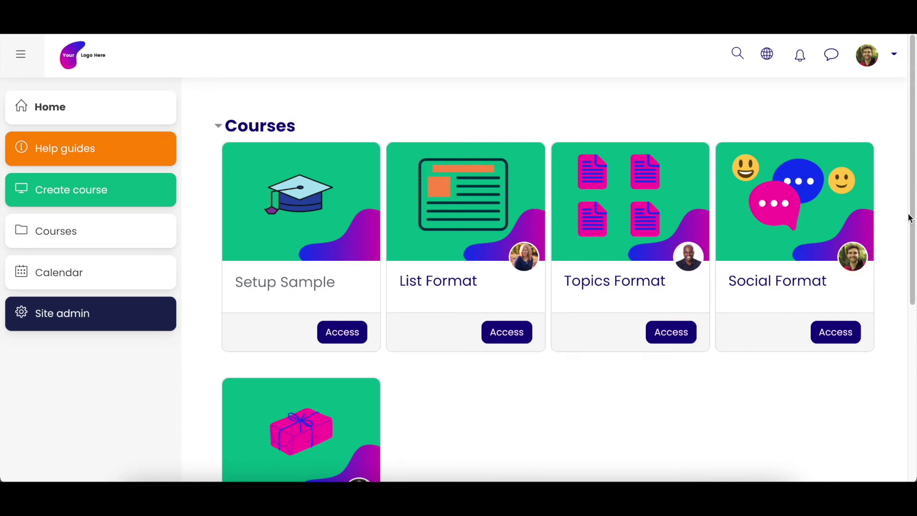
pyautogui.moveTo(910, 218); pyautogui.dragTo(909, 230)
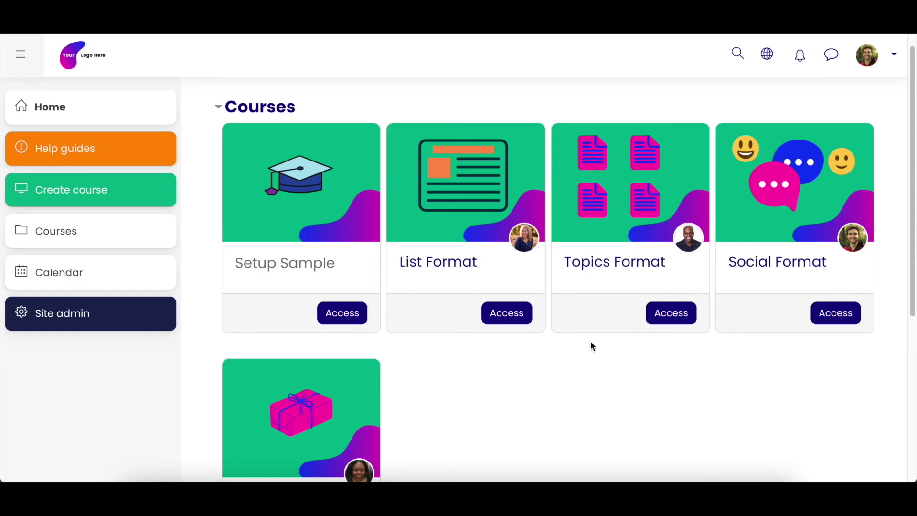
pyautogui.scroll(-1, 592, 348)
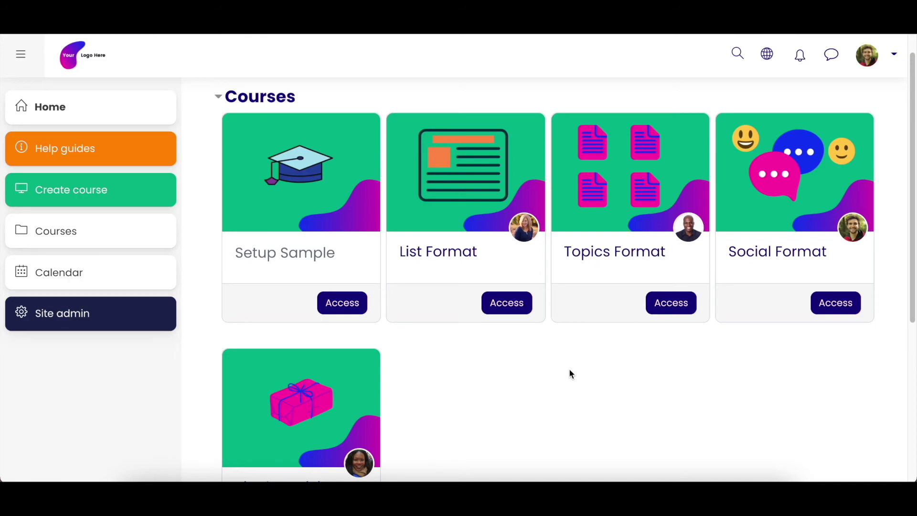
pyautogui.click(424, 259)
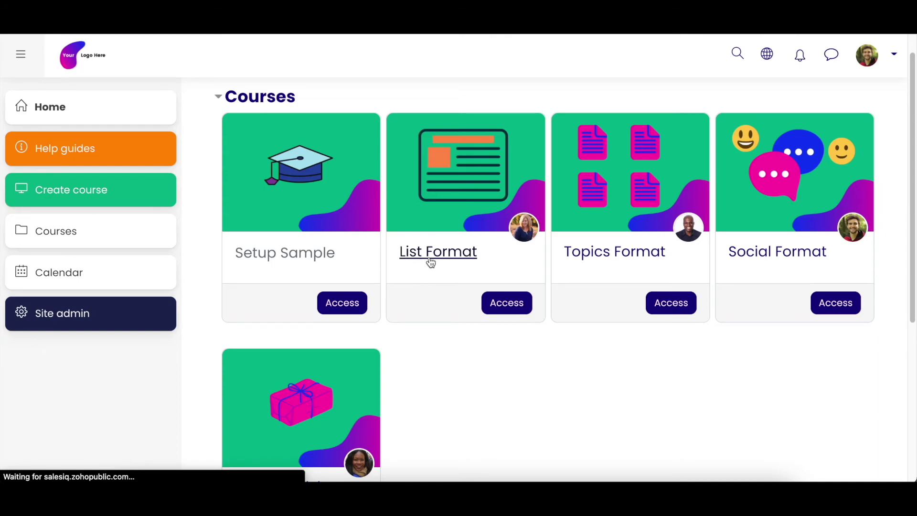
pyautogui.scroll(-4, 540, 382)
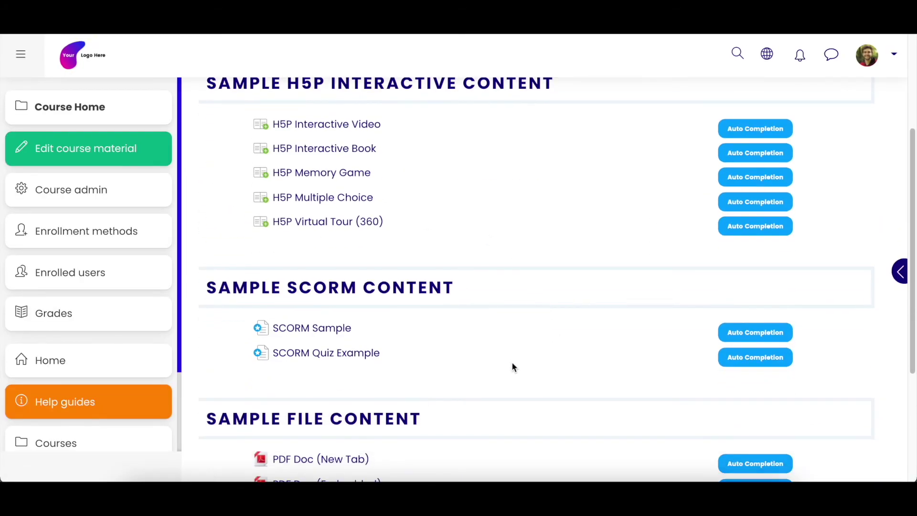
pyautogui.scroll(4, 436, 221)
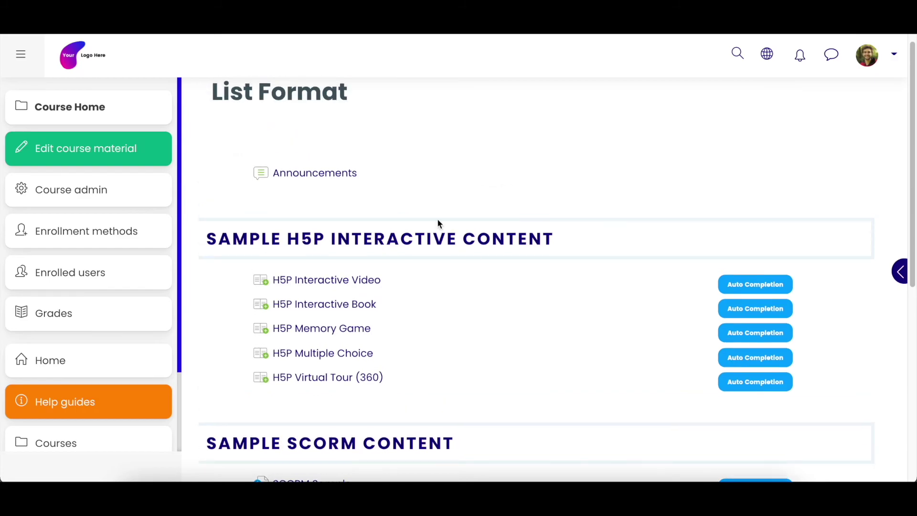
pyautogui.scroll(-3, 383, 270)
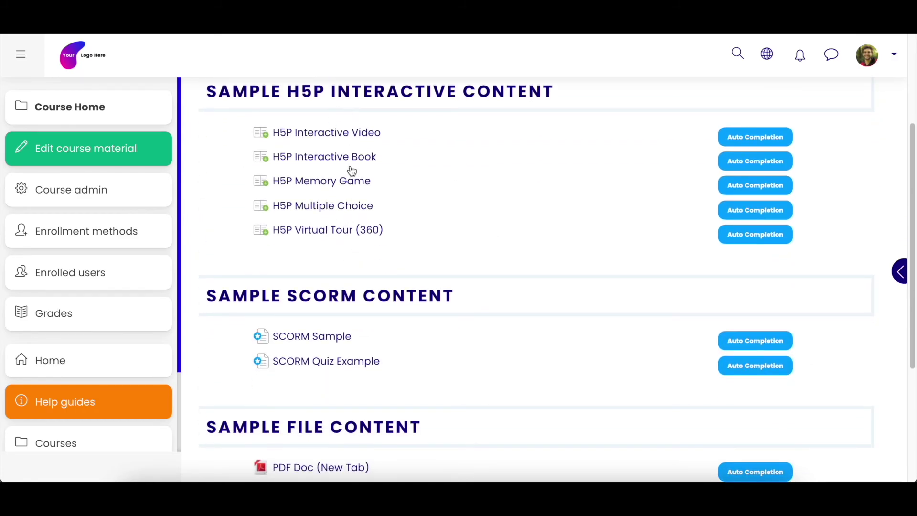
# - Start a course import in the Setup Sample course's administration with List Format as the source course
pyautogui.click(86, 57)
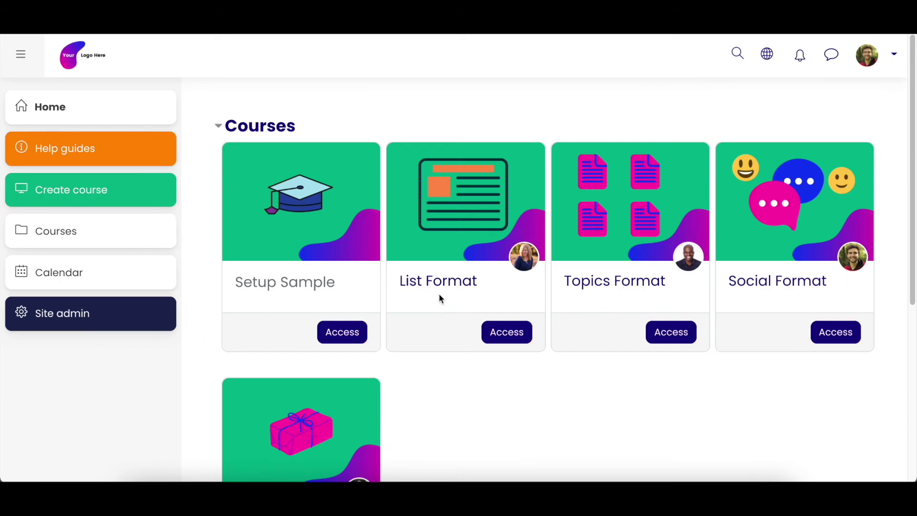
pyautogui.scroll(-1, 432, 112)
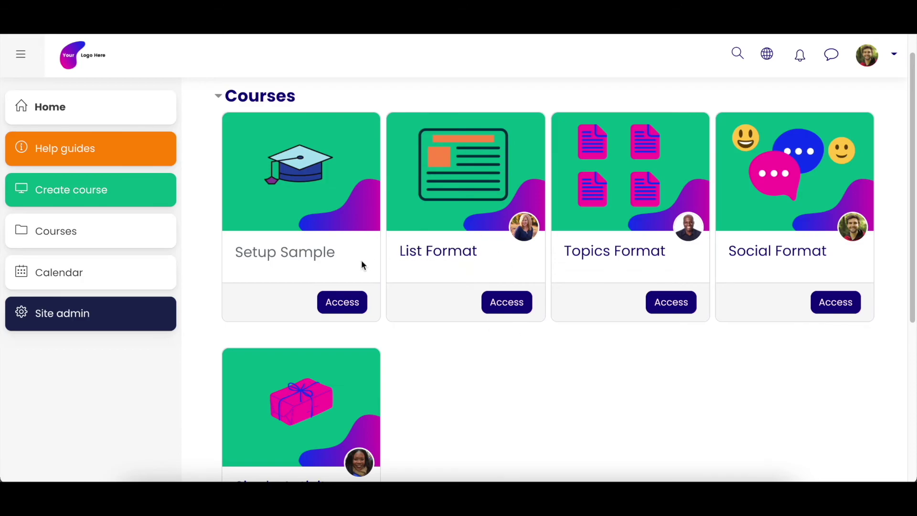
pyautogui.click(289, 261)
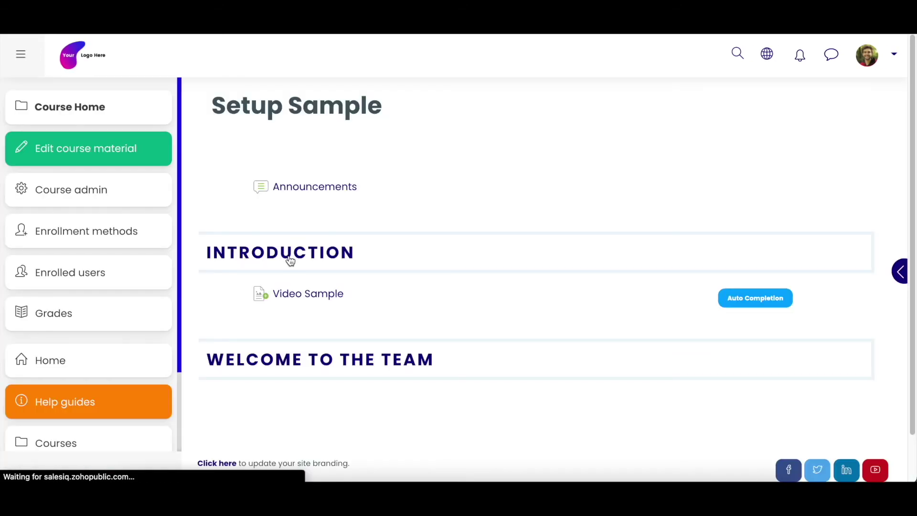
pyautogui.click(82, 193)
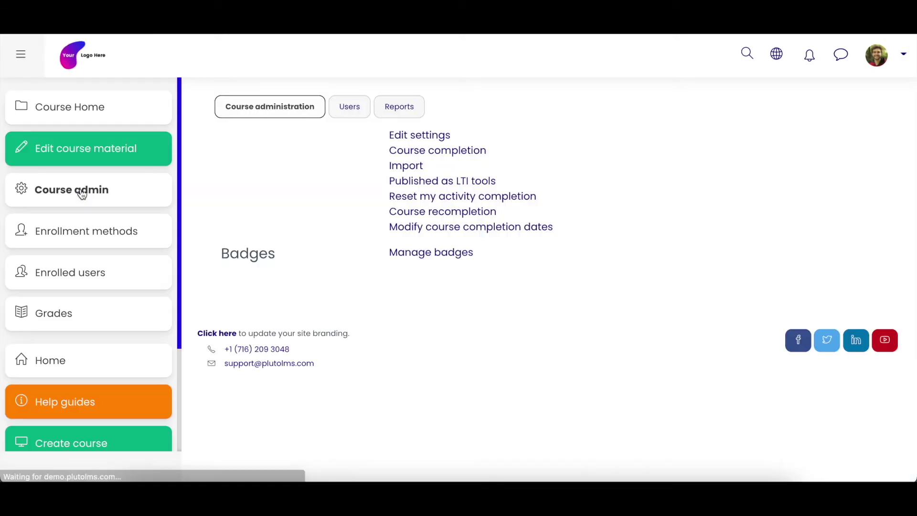
pyautogui.click(405, 170)
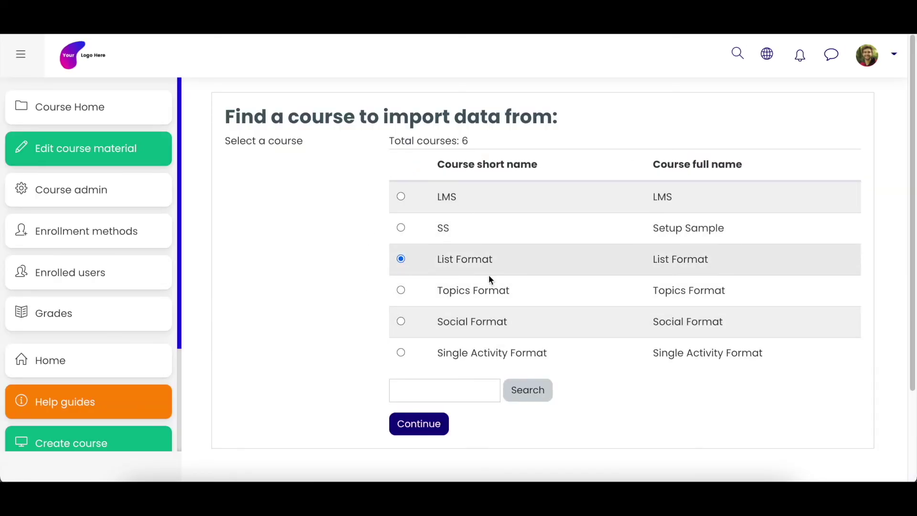
pyautogui.click(435, 424)
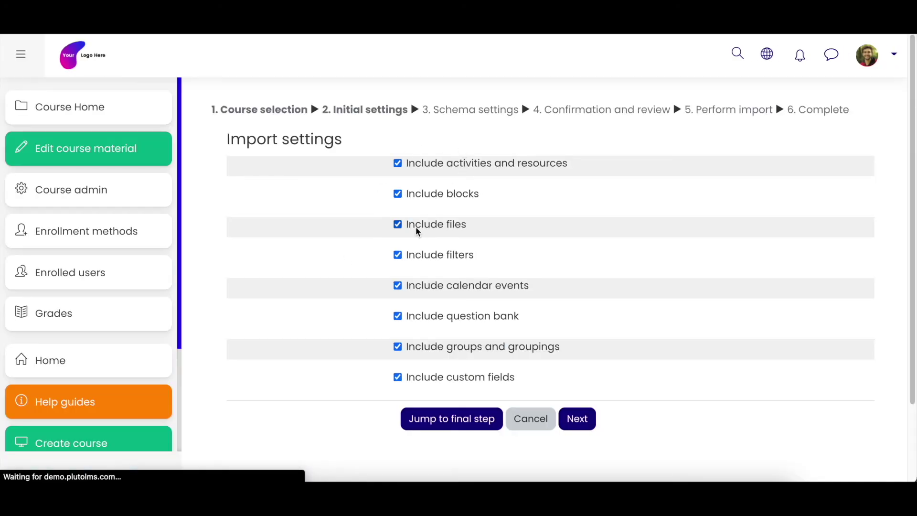
# - Limit the import settings to activities and resources, excluding all other data types, and continue to the schema settings
pyautogui.click(476, 379)
pyautogui.click(476, 354)
pyautogui.click(467, 316)
pyautogui.click(467, 287)
pyautogui.click(460, 257)
pyautogui.click(449, 222)
pyautogui.click(449, 196)
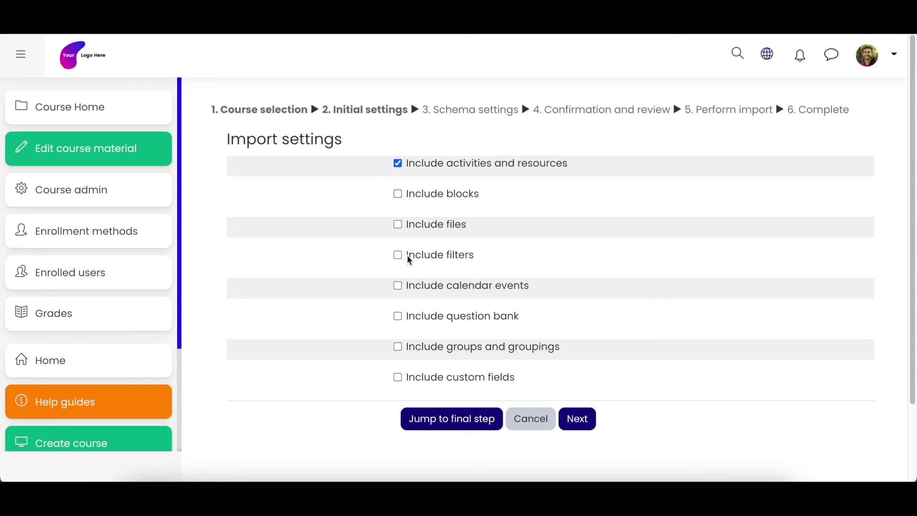
pyautogui.click(580, 421)
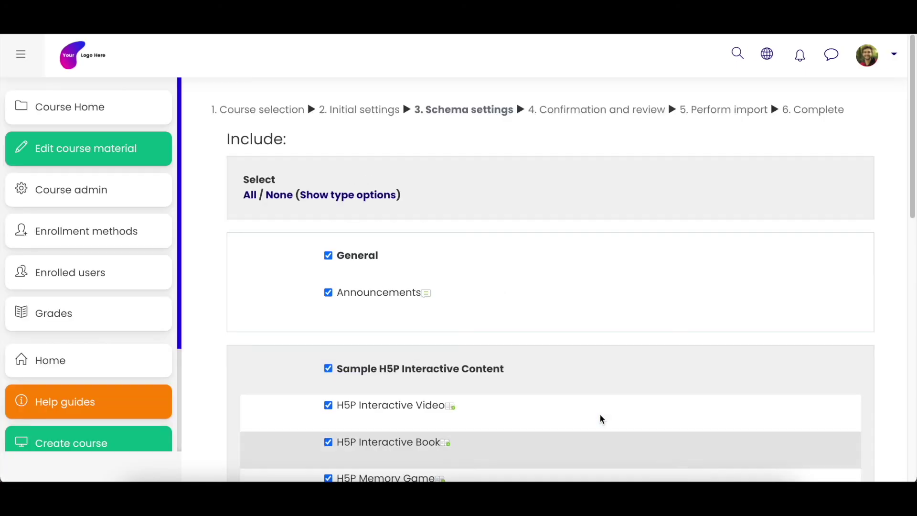
# - Exclude the General, Sample Scorm Content and Sample File Content sections, keep Sample H5P Interactive Content, and continue to the review
pyautogui.click(355, 261)
pyautogui.scroll(-3, 440, 339)
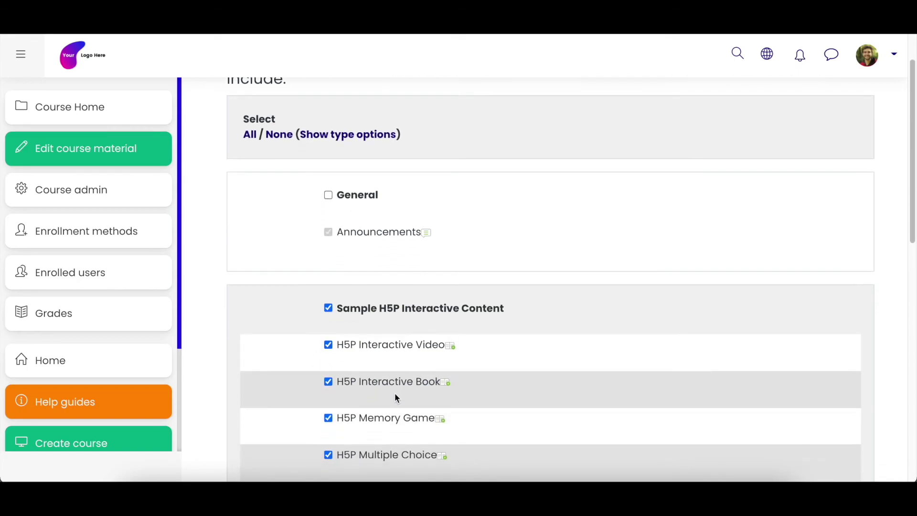
pyautogui.scroll(-4, 432, 345)
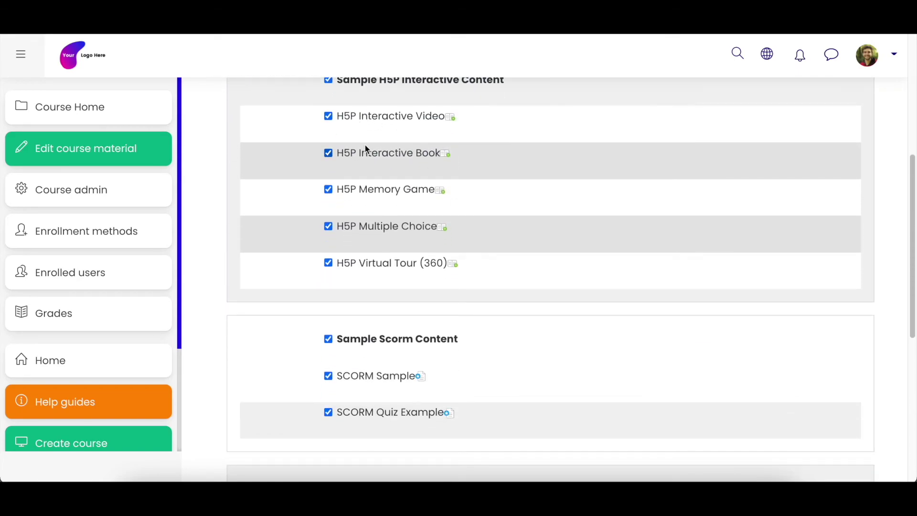
pyautogui.scroll(1, 377, 191)
pyautogui.scroll(-2, 411, 324)
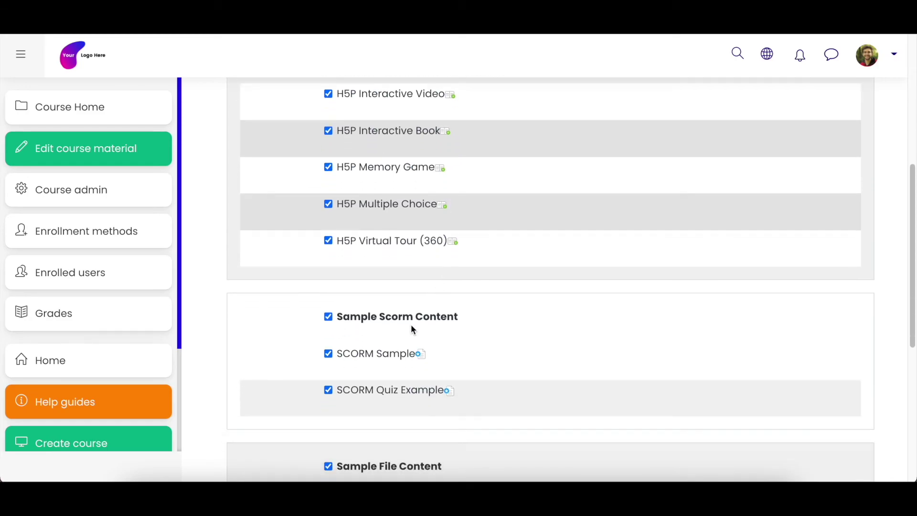
pyautogui.click(386, 319)
pyautogui.scroll(-3, 413, 346)
pyautogui.click(377, 373)
pyautogui.scroll(-1, 433, 385)
pyautogui.scroll(-2, 433, 384)
pyautogui.scroll(5, 479, 286)
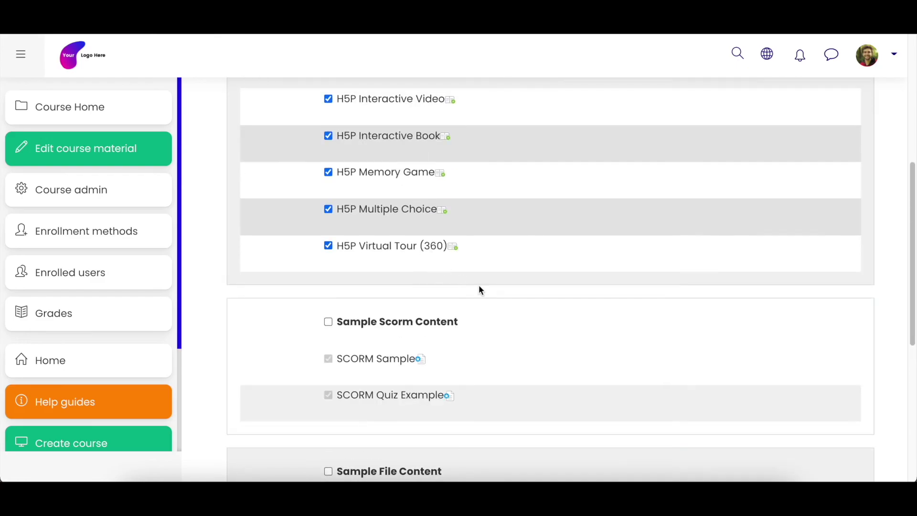
pyautogui.scroll(1, 458, 169)
pyautogui.scroll(-5, 477, 241)
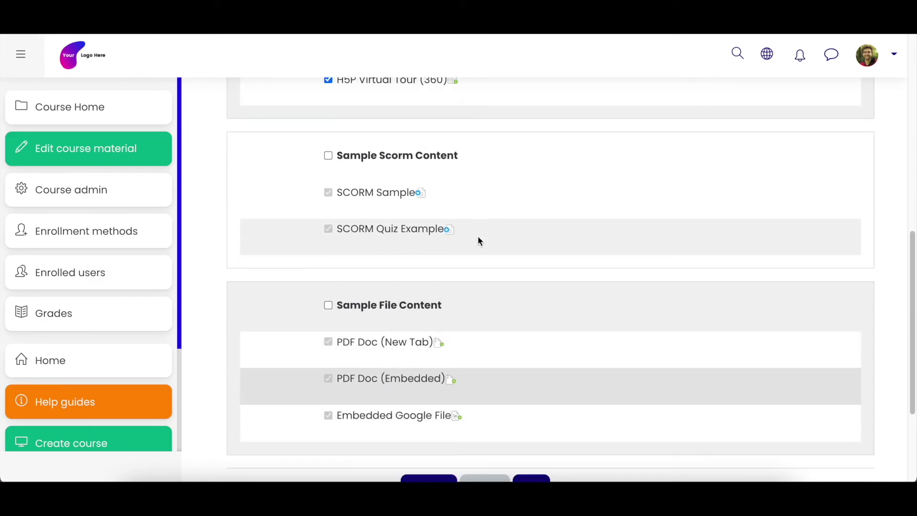
pyautogui.scroll(-1, 542, 352)
pyautogui.click(532, 436)
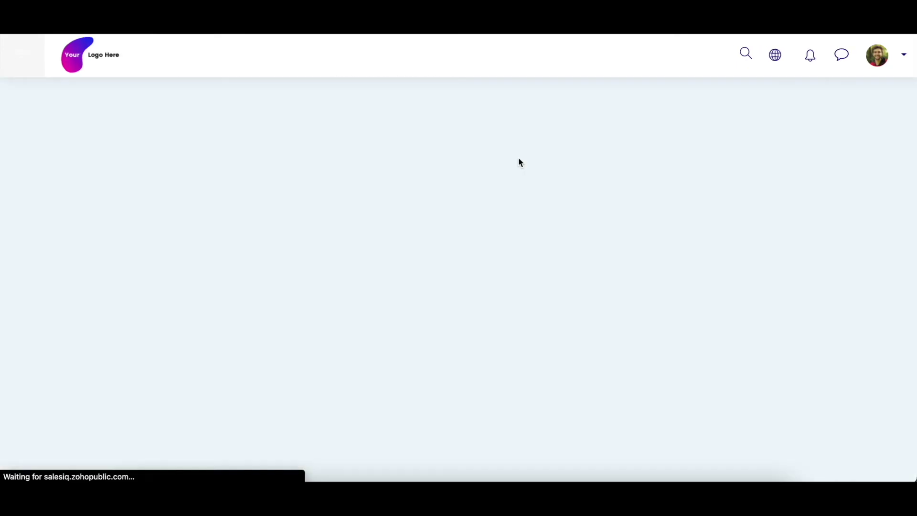
# - Review and perform the import, and return to the Setup Sample course to check its Introduction section
pyautogui.scroll(-9, 504, 266)
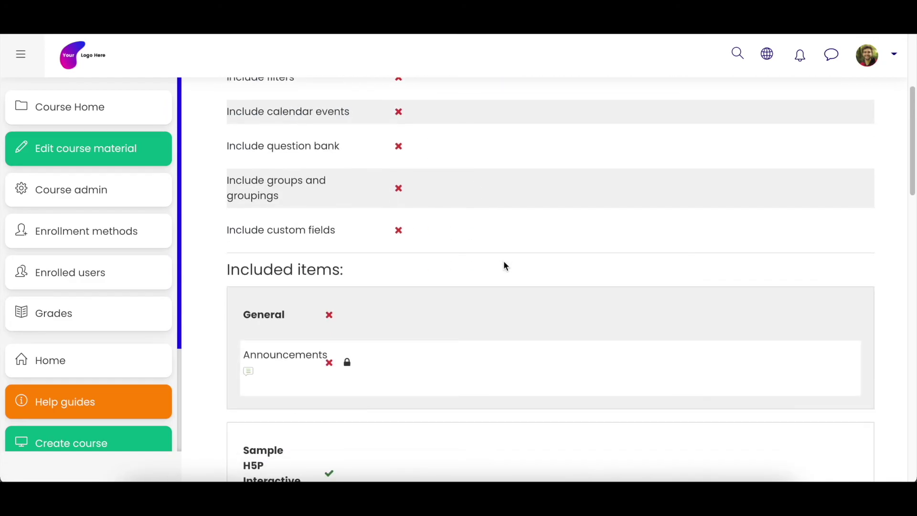
pyautogui.scroll(-10, 506, 266)
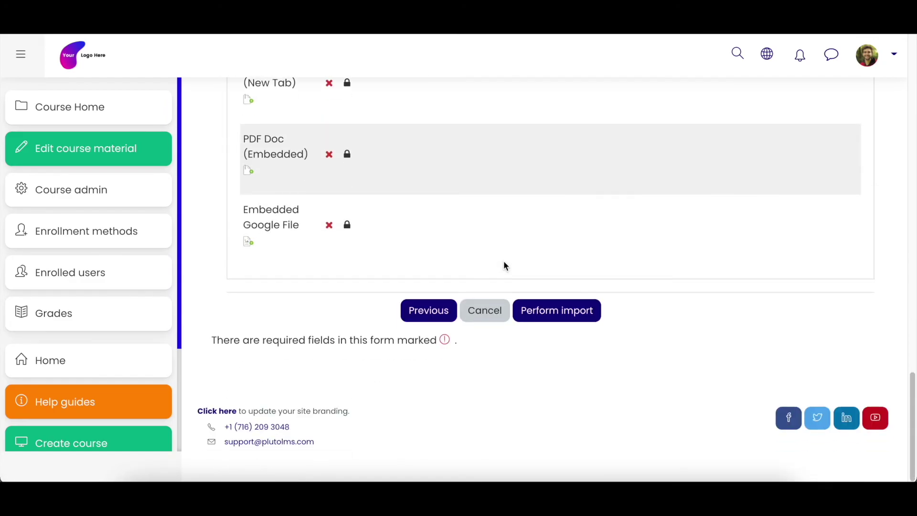
pyautogui.click(558, 314)
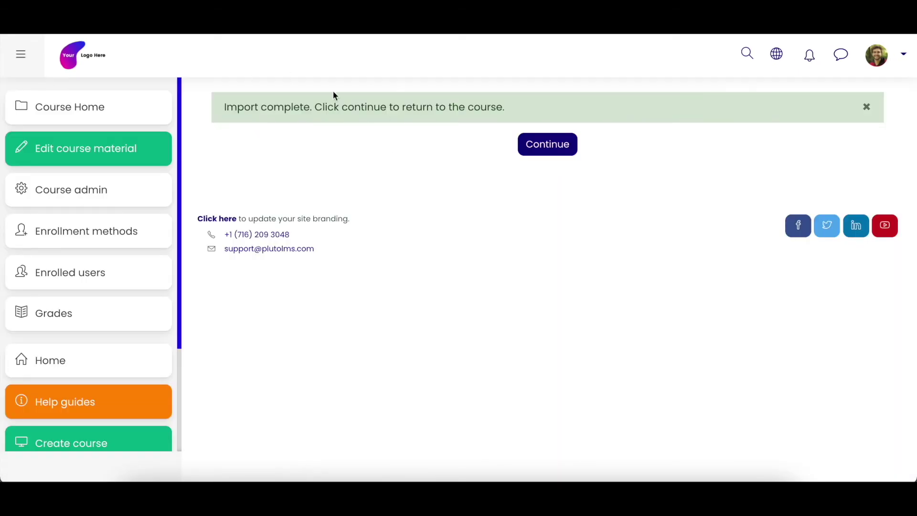
pyautogui.click(556, 148)
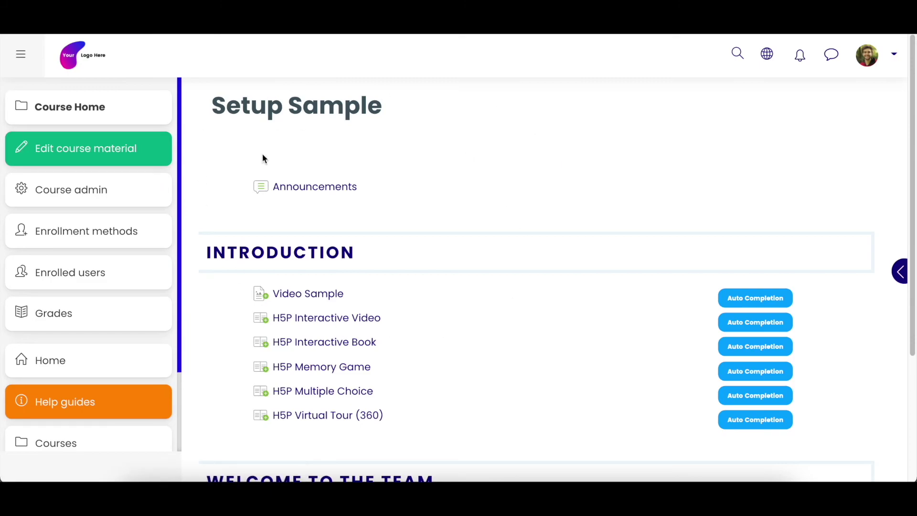
pyautogui.scroll(-3, 495, 306)
pyautogui.scroll(1, 431, 234)
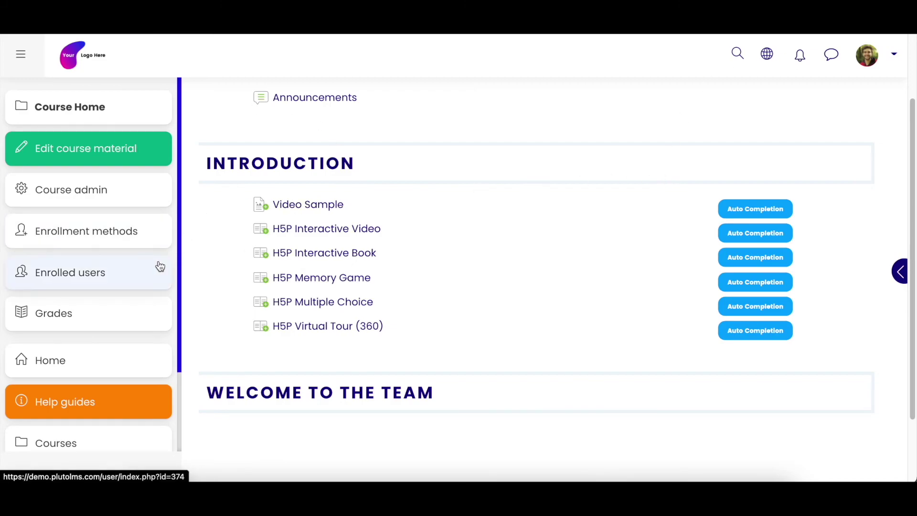
pyautogui.scroll(-2, 540, 234)
pyautogui.scroll(2, 592, 234)
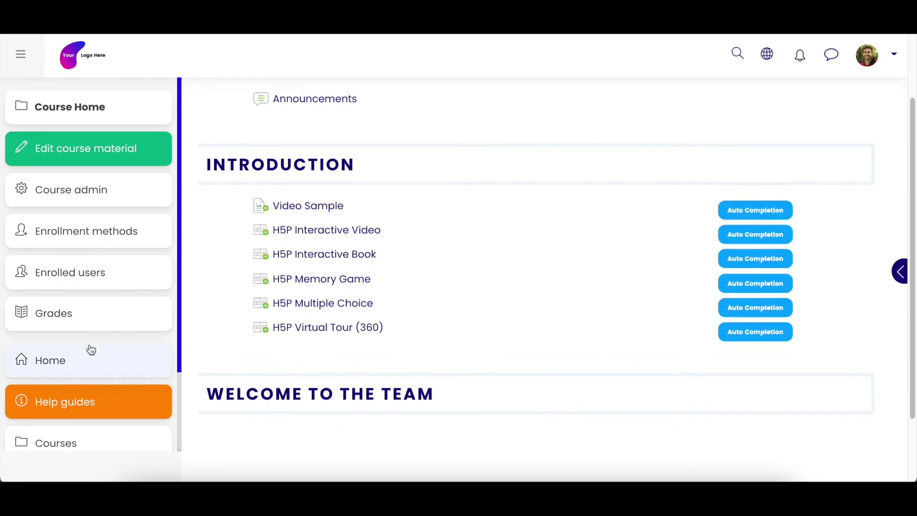
# - View the integrations in the site administration and open the Custom CSS section of the site branding settings
pyautogui.scroll(-2, 88, 344)
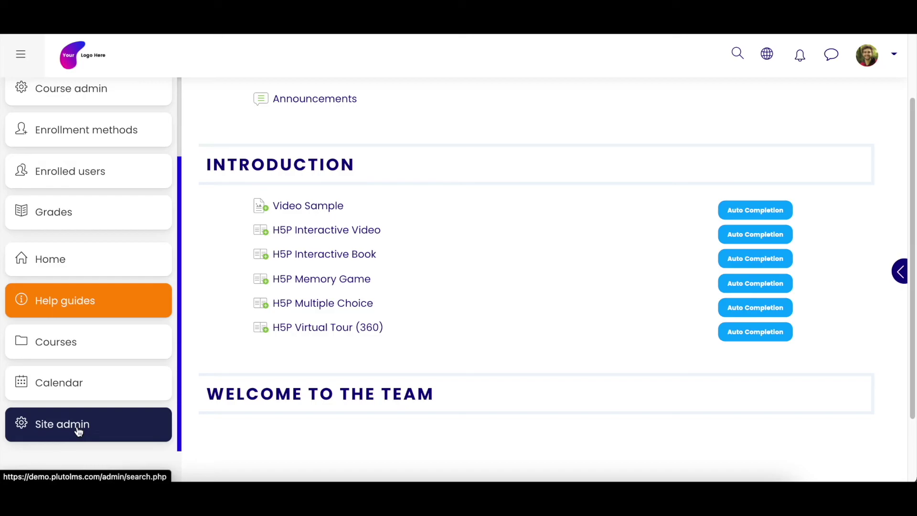
pyautogui.click(79, 431)
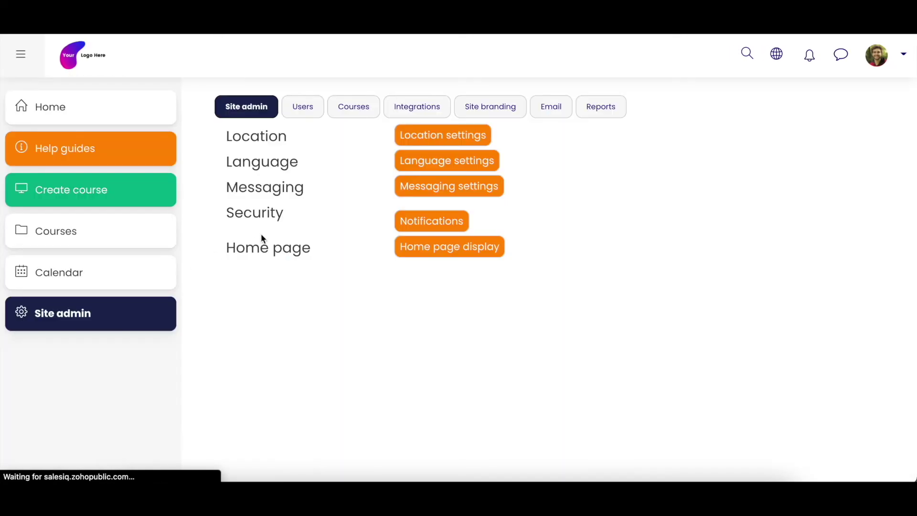
pyautogui.click(408, 111)
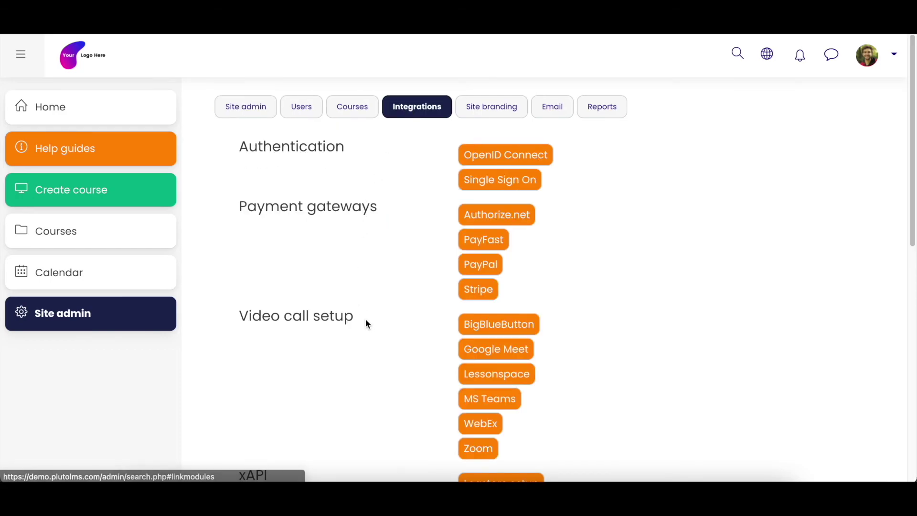
pyautogui.click(501, 106)
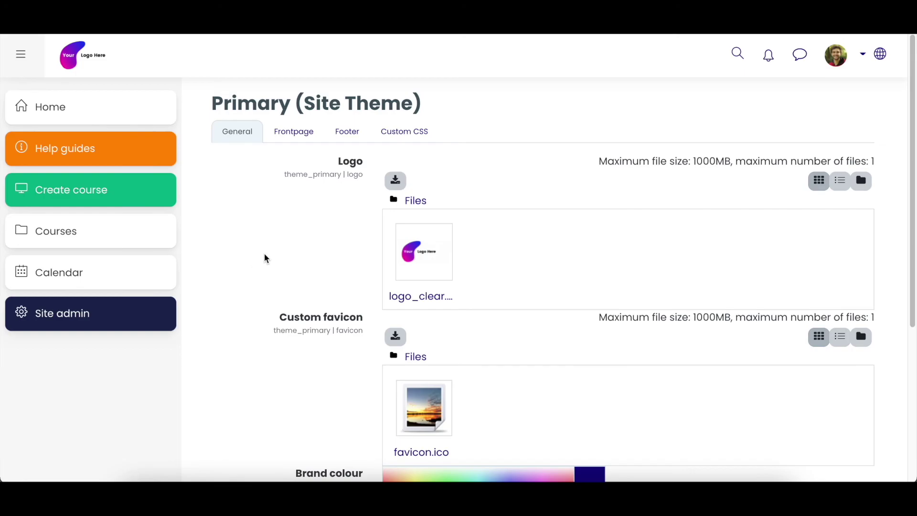
pyautogui.click(398, 140)
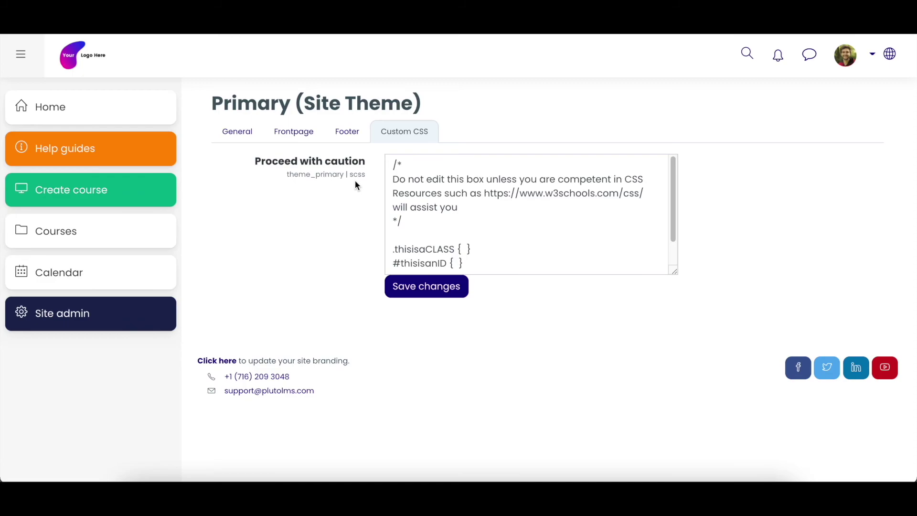
pyautogui.scroll(-1, 647, 231)
pyautogui.scroll(1, 648, 232)
pyautogui.moveTo(487, 195); pyautogui.dragTo(643, 188)
pyautogui.hotkey('ctrl', 'c')
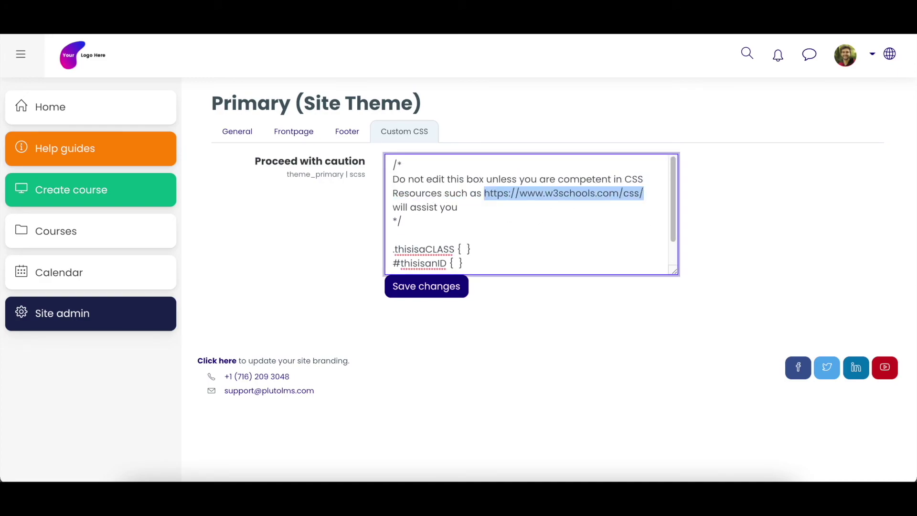
pyautogui.hotkey('ctrl', 't')
pyautogui.hotkey('ctrl', 'v')
pyautogui.press('Return')
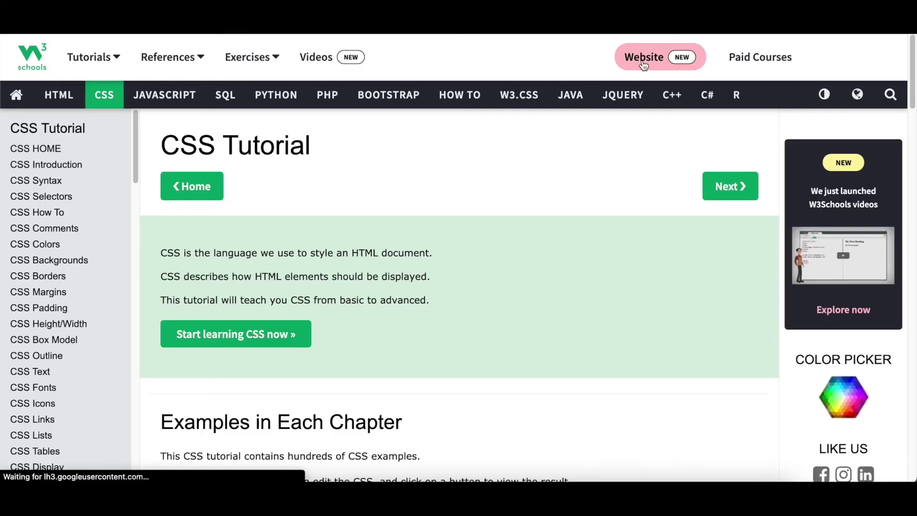
# - Review the CSS Example code for the body, h1 and p rules and the other CSS Tutorial sections
pyautogui.scroll(-4, 506, 265)
pyautogui.scroll(-3, 523, 223)
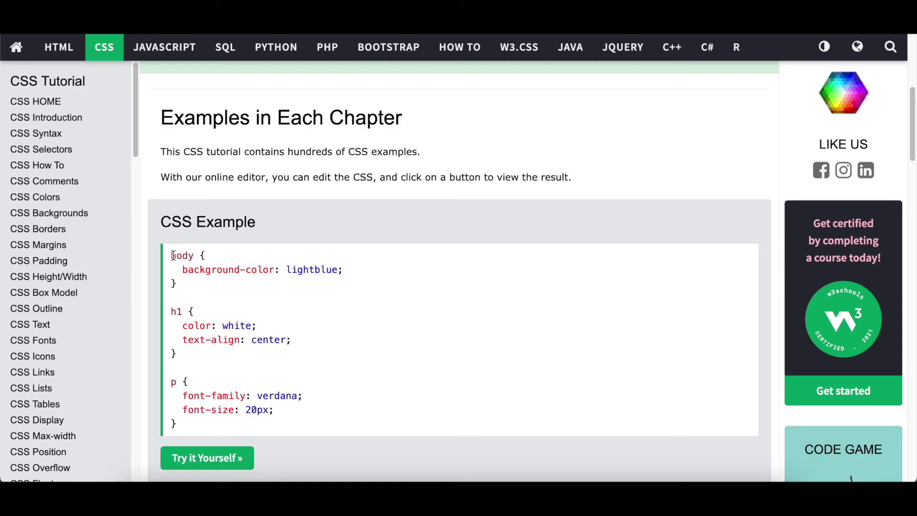
pyautogui.moveTo(170, 257); pyautogui.dragTo(350, 392)
pyautogui.click(213, 373)
pyautogui.scroll(-7, 480, 338)
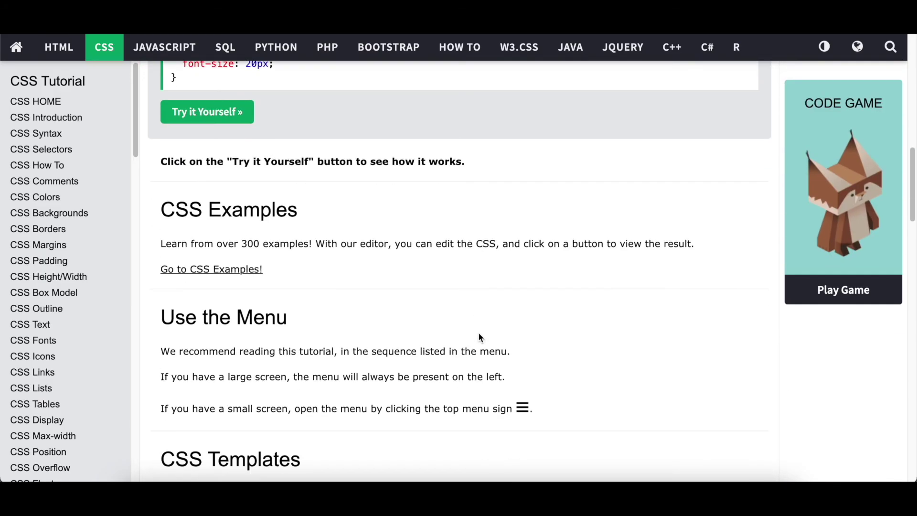
pyautogui.scroll(4, 480, 337)
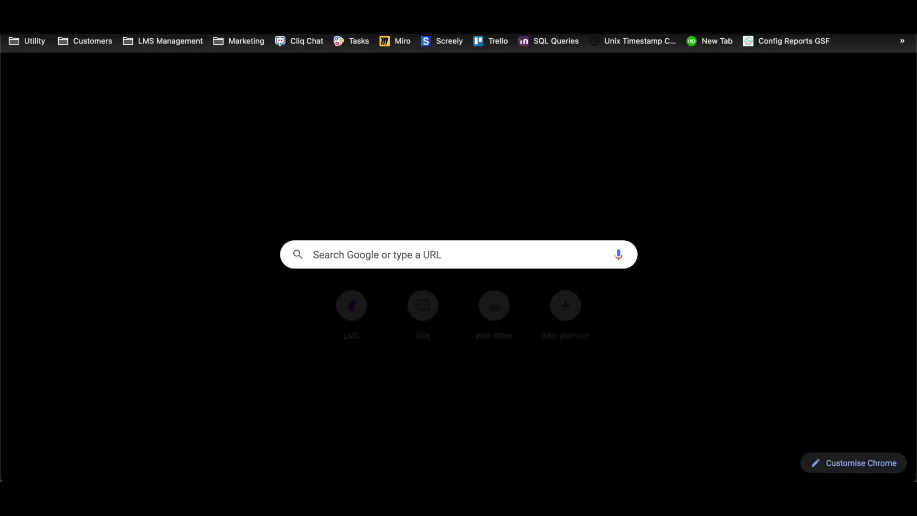
# - Open plutolms.com/video-library/ in a new browser tab and dismiss the cookie notice
pyautogui.write('pl')
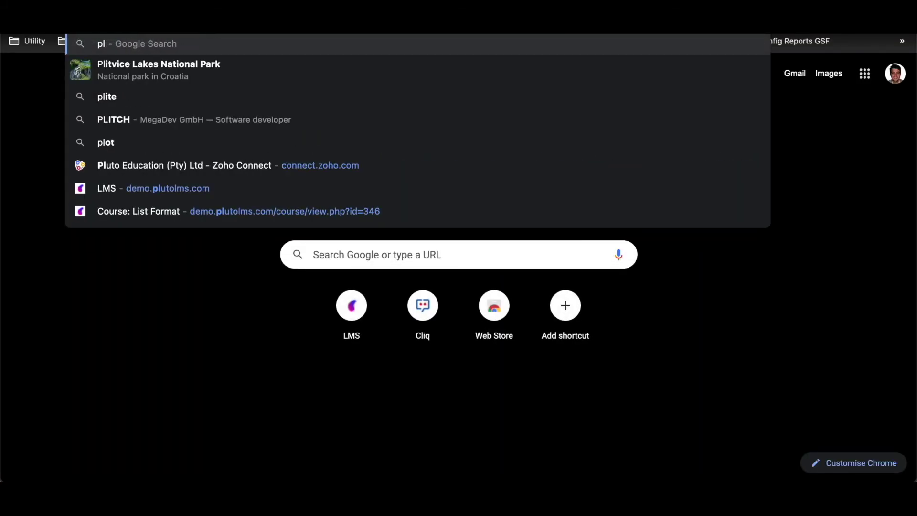
pyautogui.write('utolms')
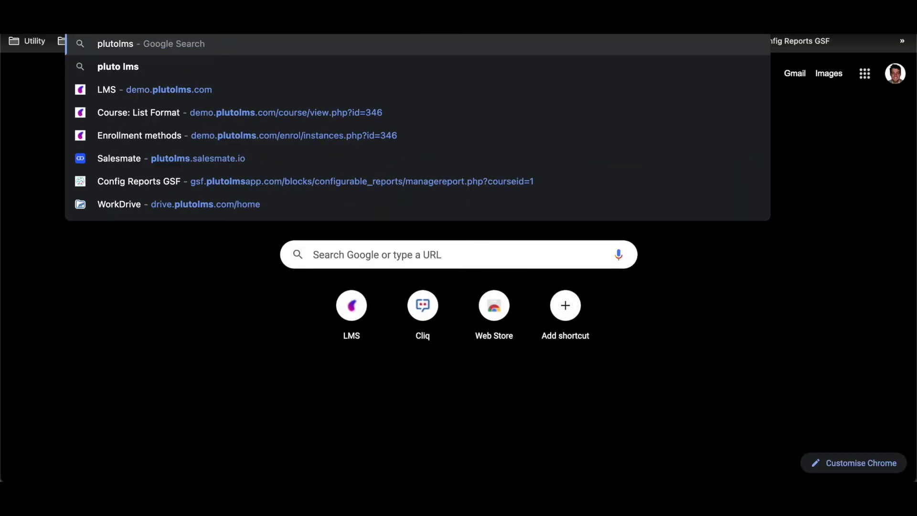
pyautogui.write('.com/video-lib')
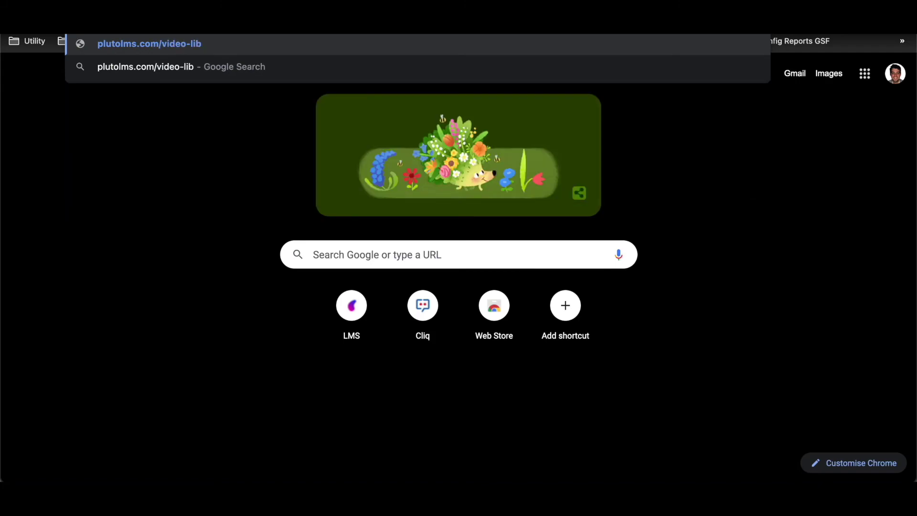
pyautogui.write('rary/')
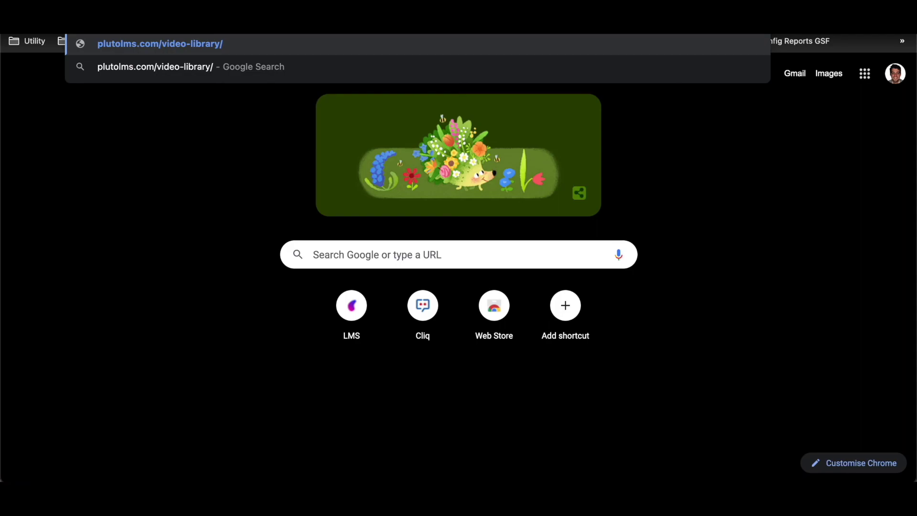
pyautogui.press('Return')
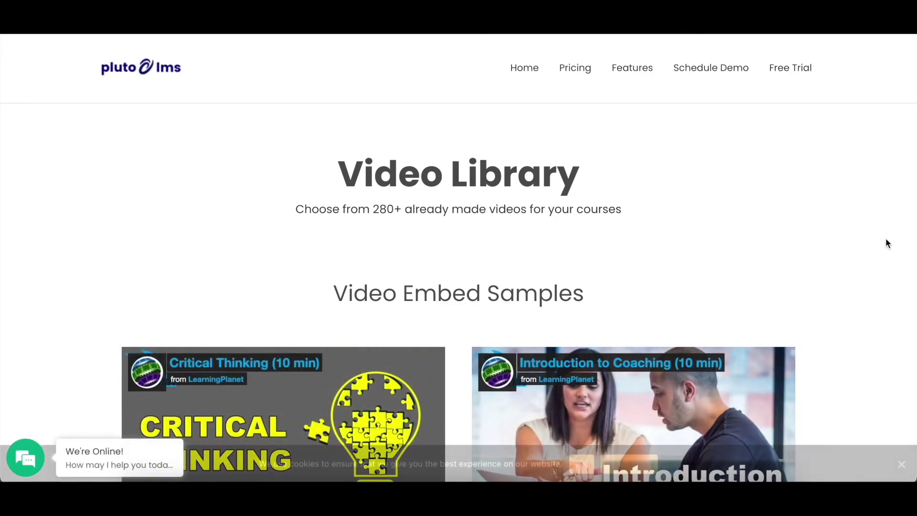
pyautogui.scroll(-1, 886, 243)
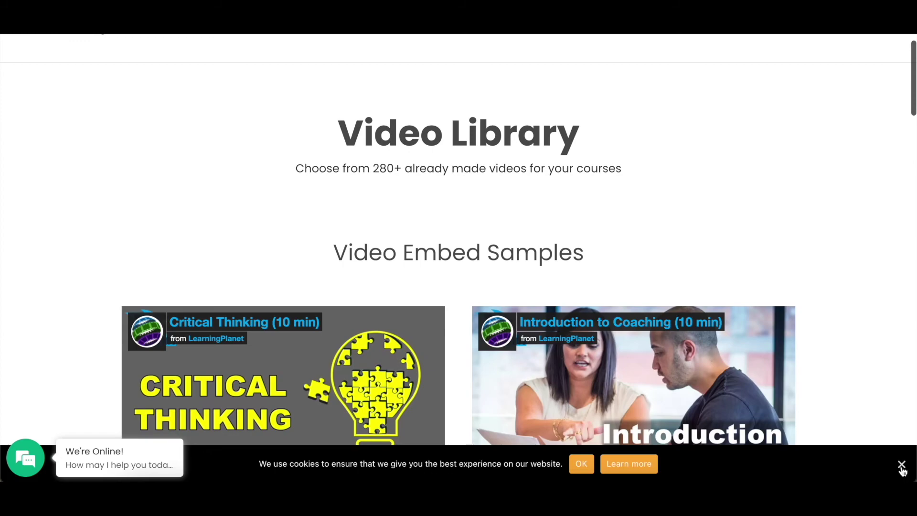
pyautogui.click(901, 466)
# - Look through the Video Embed Samples in the Video Library down to the course video carousel
pyautogui.scroll(-1, 855, 265)
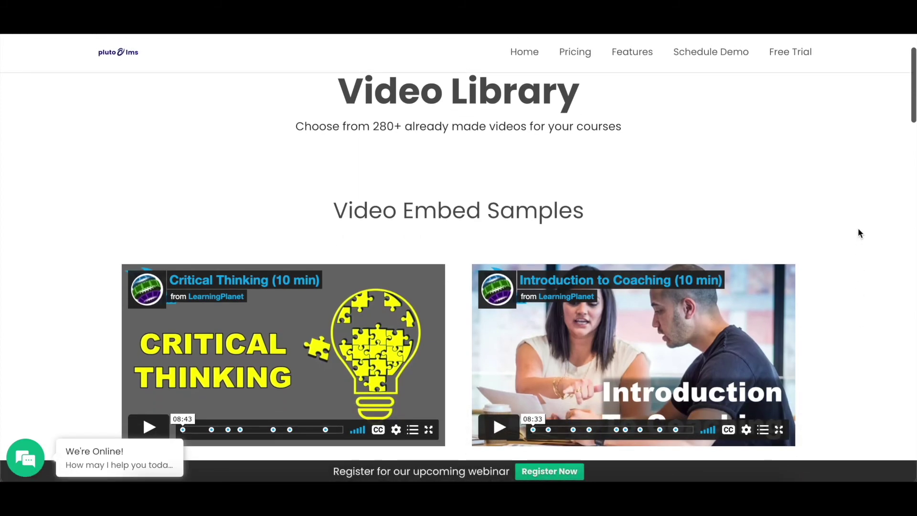
pyautogui.scroll(-2, 858, 233)
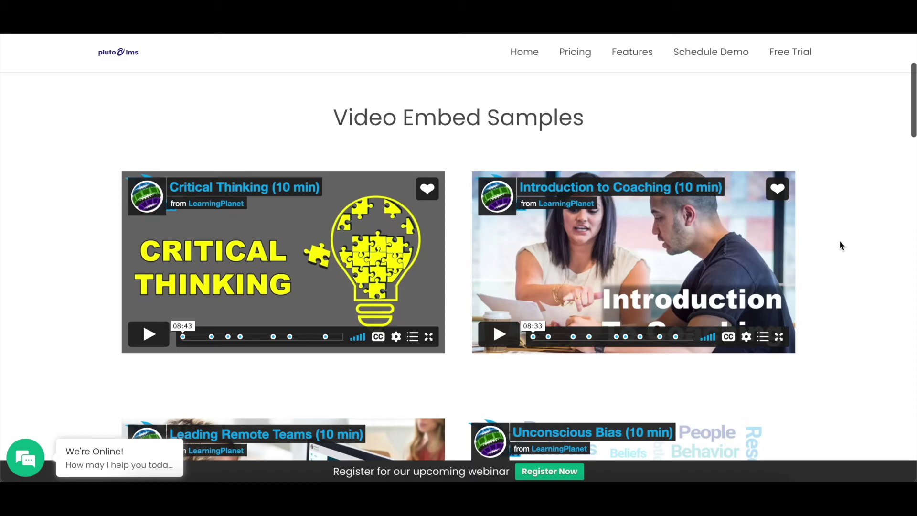
pyautogui.scroll(-2, 842, 246)
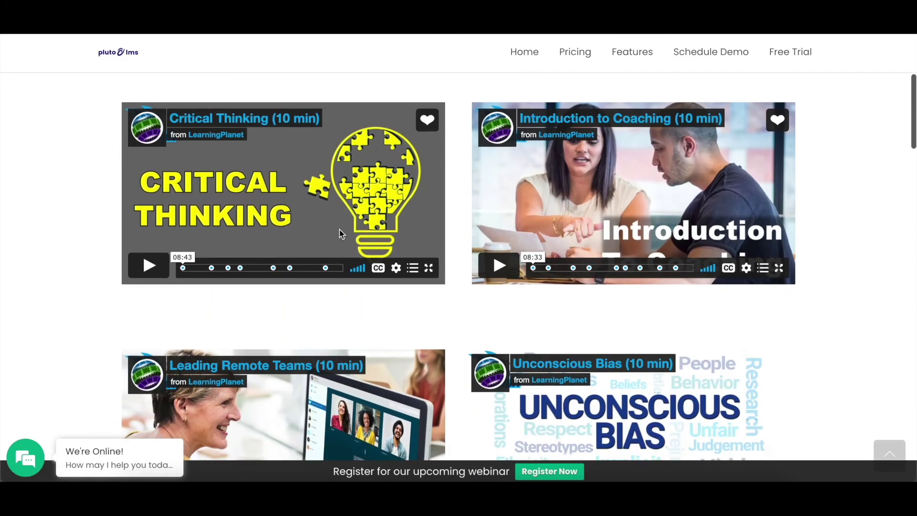
pyautogui.scroll(1, 856, 220)
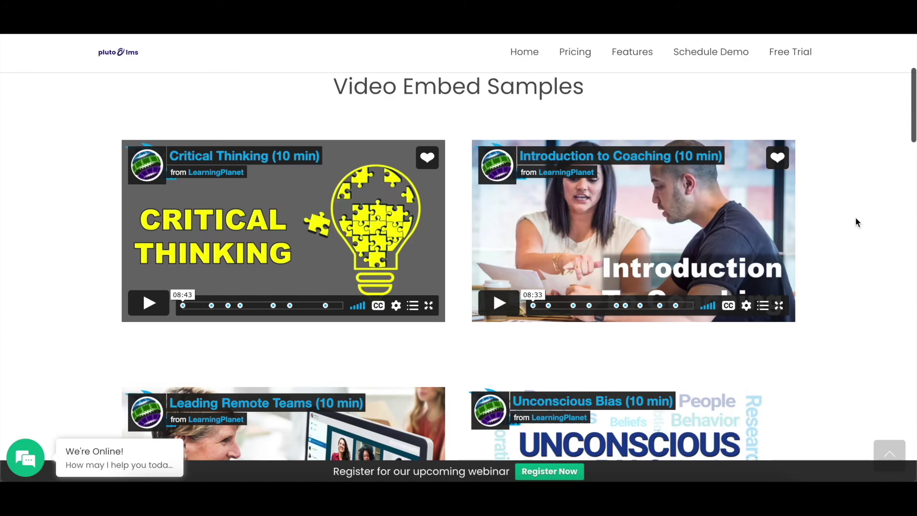
pyautogui.scroll(-1, 855, 217)
pyautogui.scroll(-6, 810, 200)
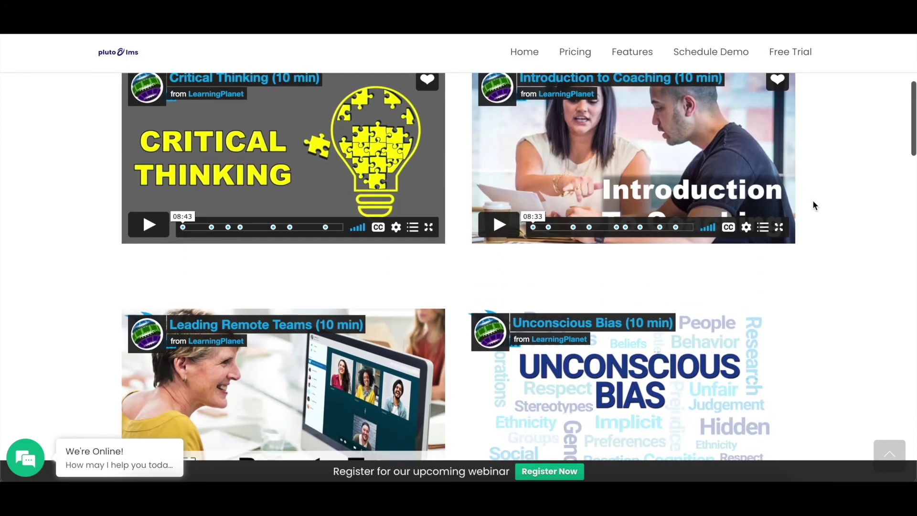
pyautogui.scroll(-2, 817, 201)
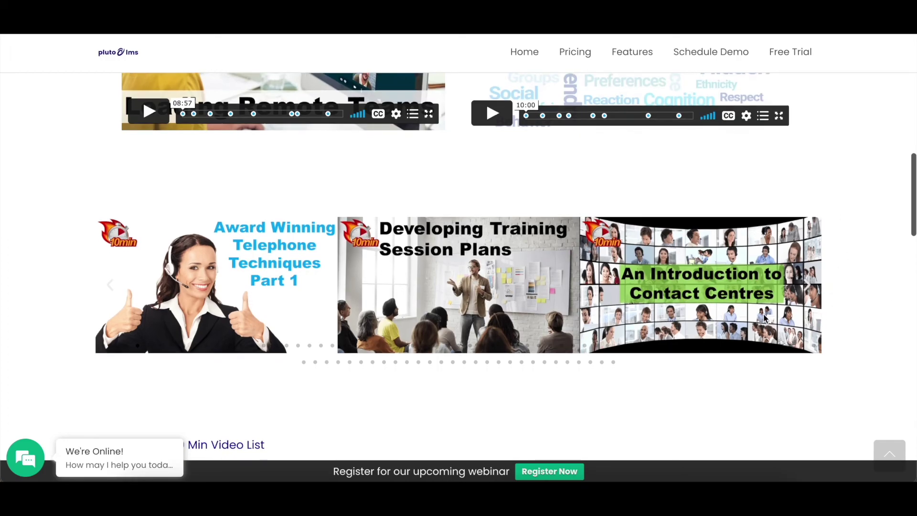
# - Browse forward through the 10-minute training videos in the carousel up to Advanced Difficult Customers
pyautogui.click(806, 289)
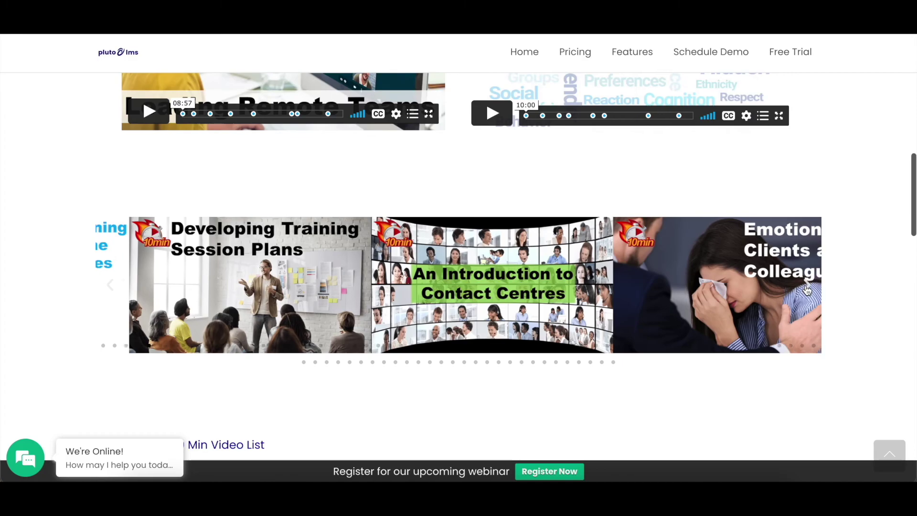
pyautogui.click(806, 289)
pyautogui.click(807, 290)
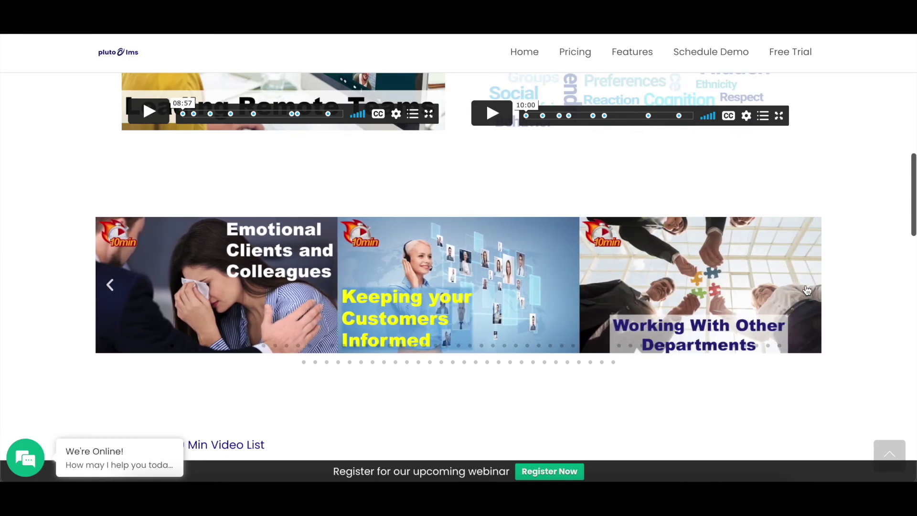
pyautogui.click(807, 290)
pyautogui.click(806, 290)
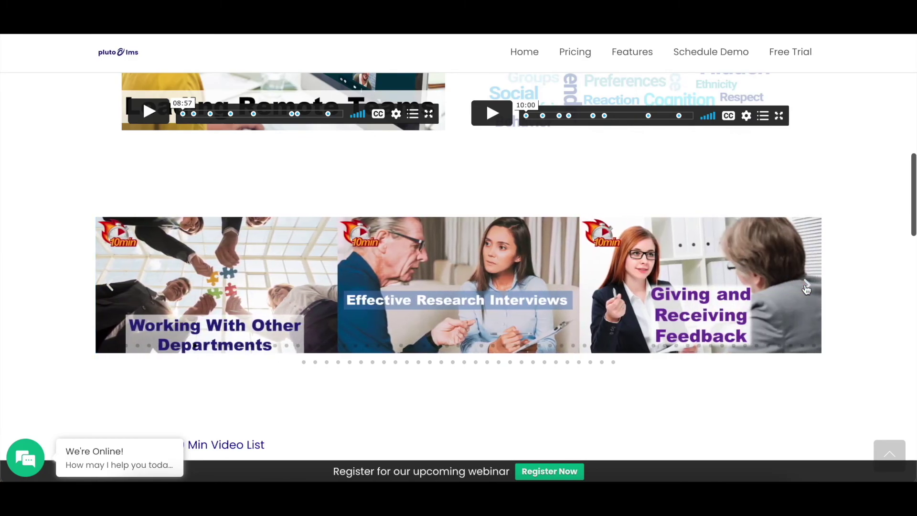
pyautogui.click(805, 286)
pyautogui.click(804, 285)
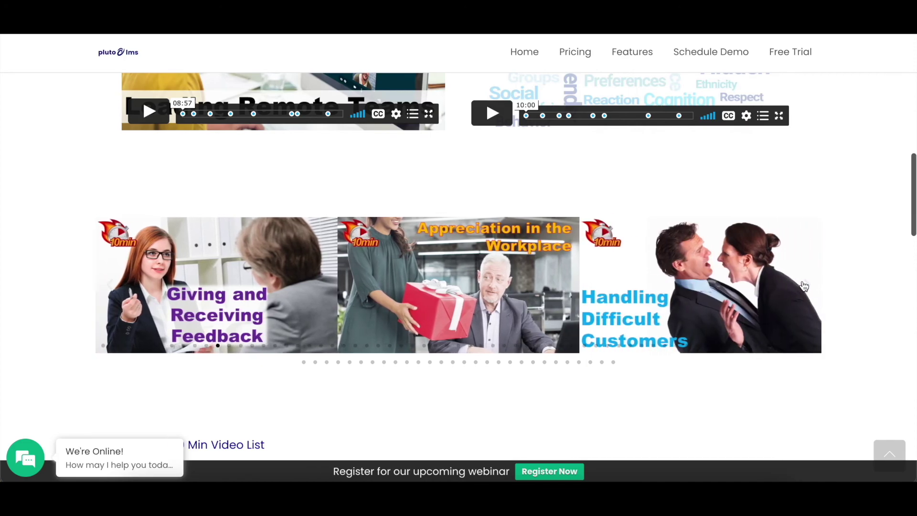
pyautogui.click(805, 285)
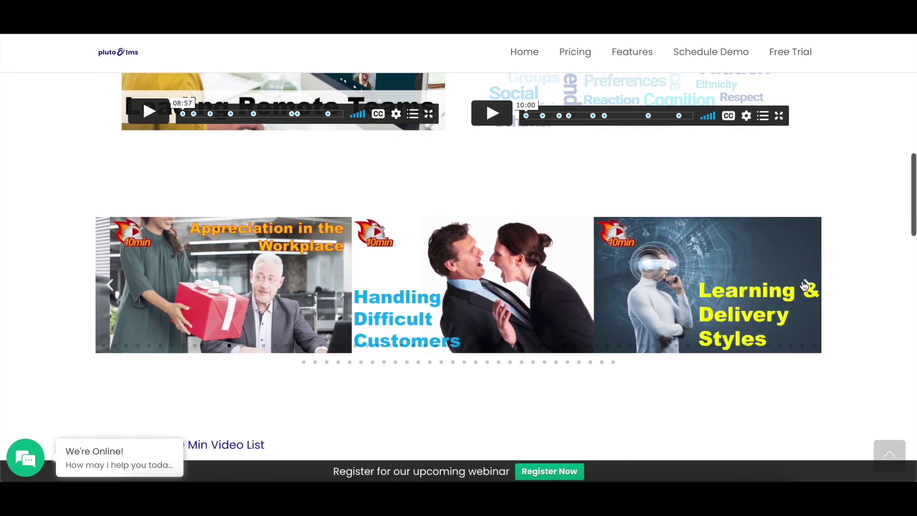
pyautogui.click(805, 286)
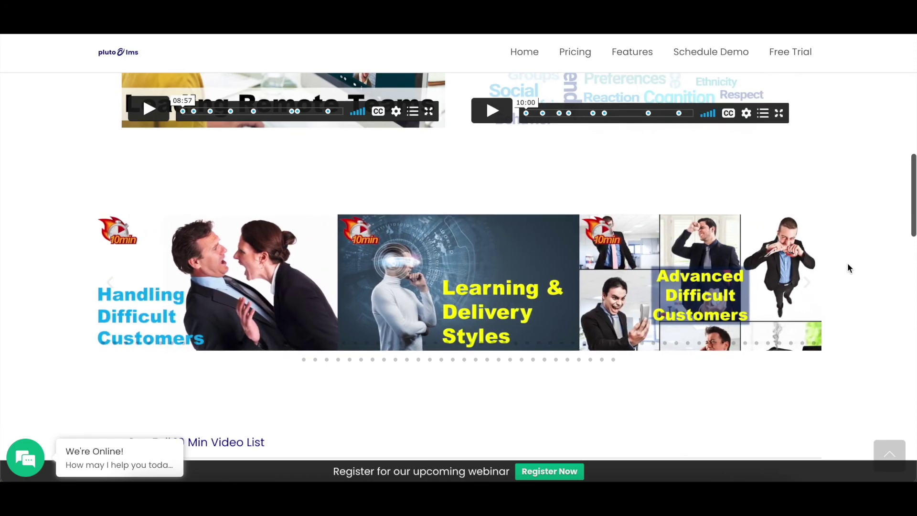
# - Expand the SCORM File List under Prebuilt Courses and review the available course titles and the course preview
pyautogui.scroll(-4, 847, 264)
pyautogui.scroll(-1, 847, 268)
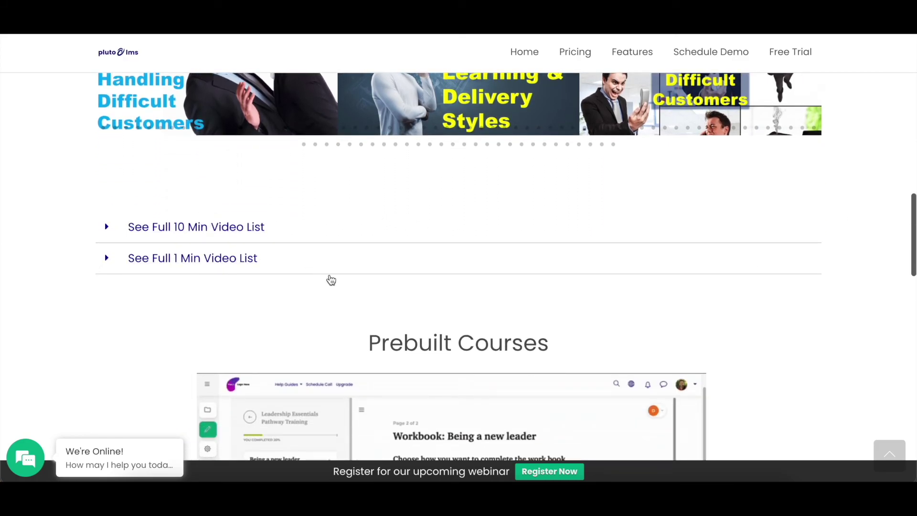
pyautogui.scroll(-4, 684, 274)
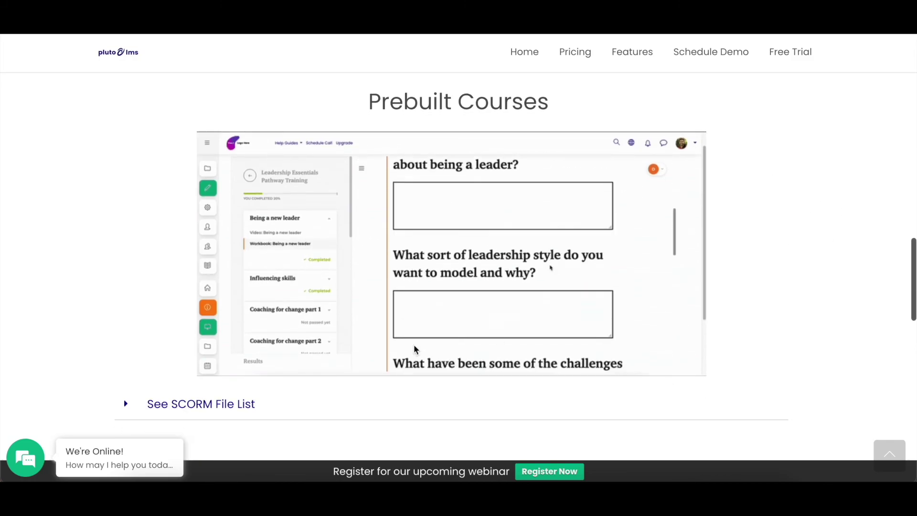
pyautogui.scroll(-2, 127, 407)
pyautogui.click(137, 337)
pyautogui.scroll(-1, 136, 337)
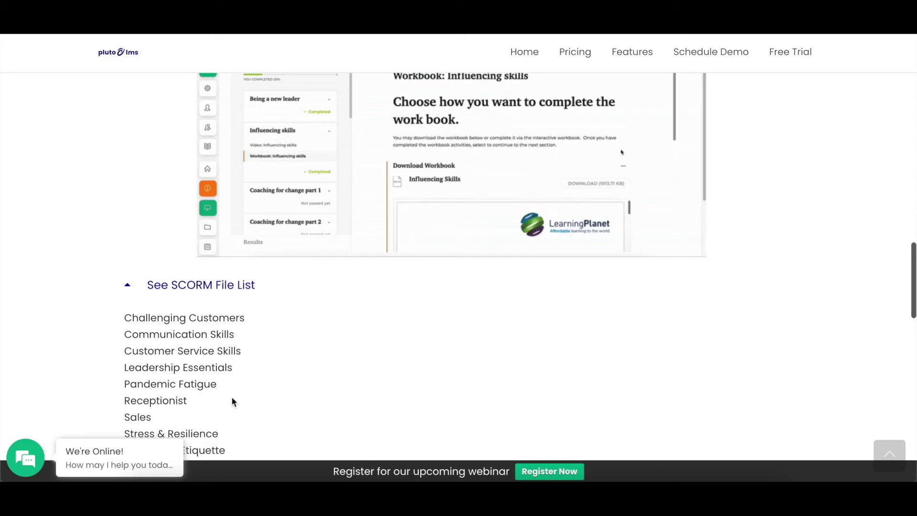
pyautogui.scroll(-1, 210, 401)
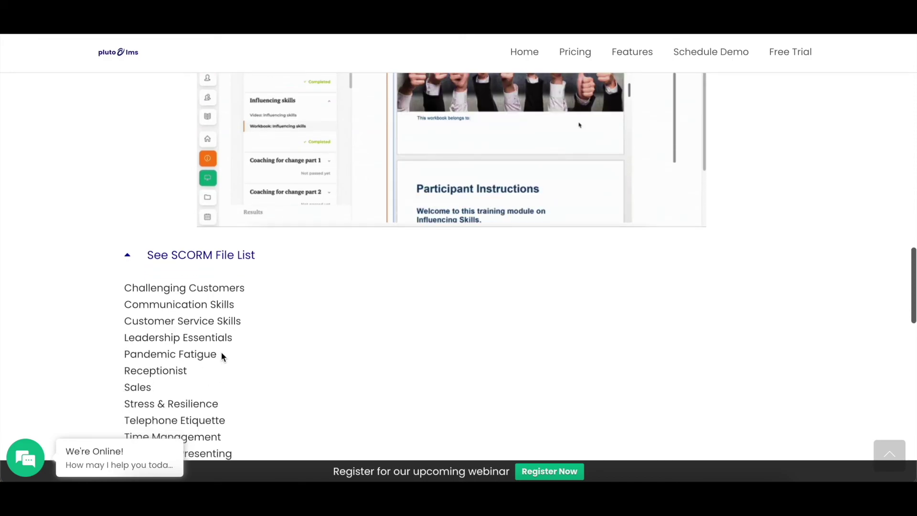
pyautogui.scroll(3, 716, 267)
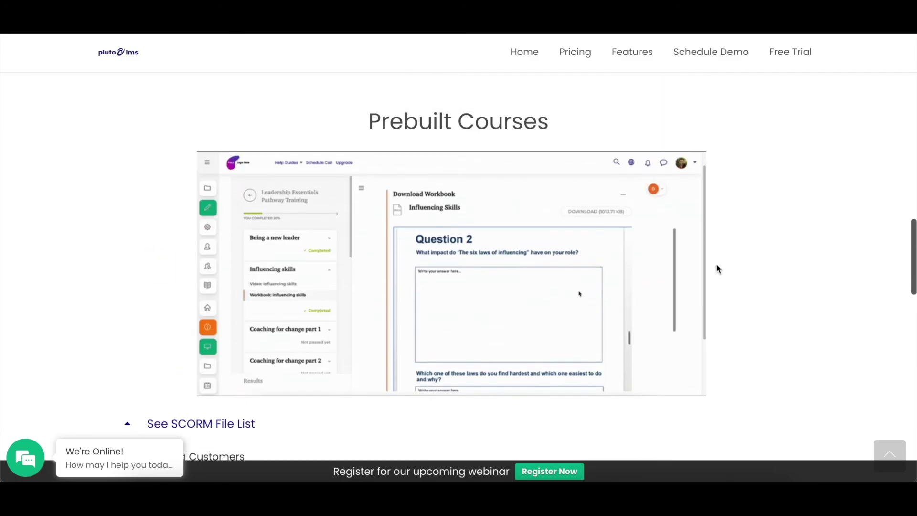
pyautogui.scroll(2, 719, 265)
pyautogui.scroll(-2, 728, 258)
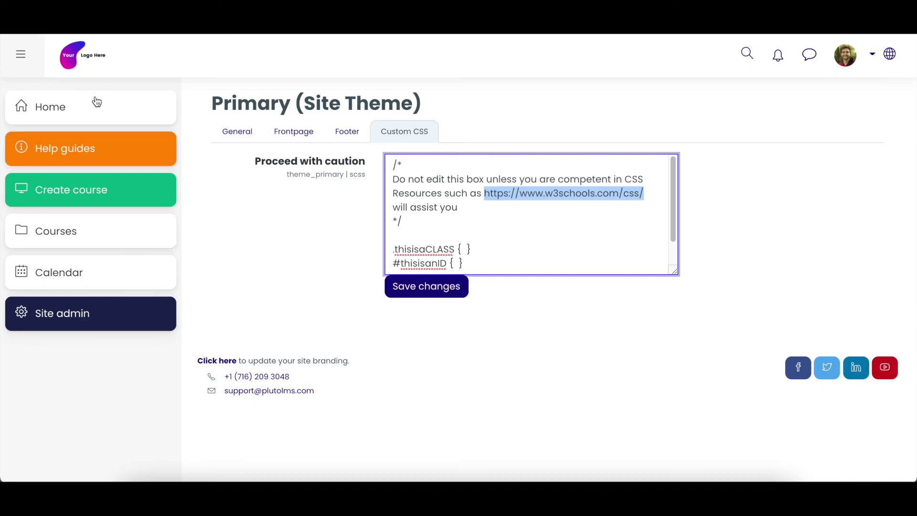
# - Return to the LMS, open the Site Admin role assignment from the site administration's user settings, and select LMS Notifications among the potential users
pyautogui.click(57, 103)
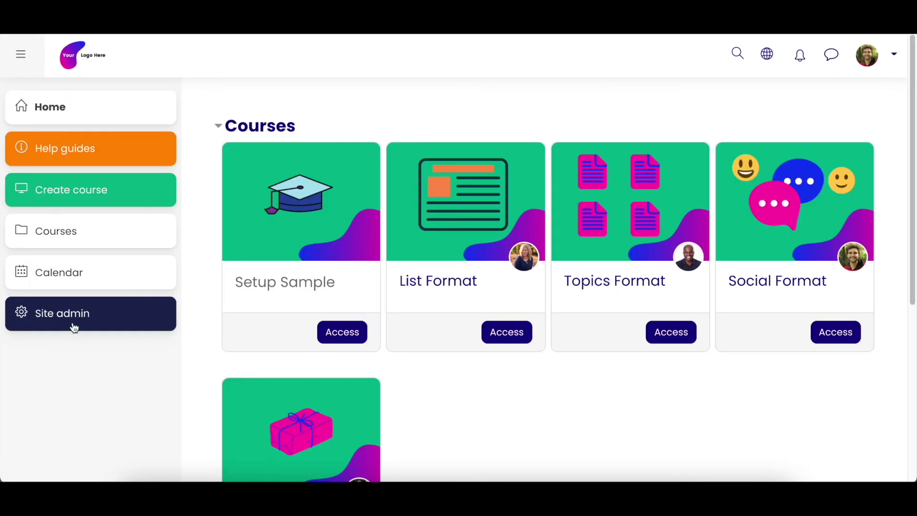
pyautogui.click(73, 319)
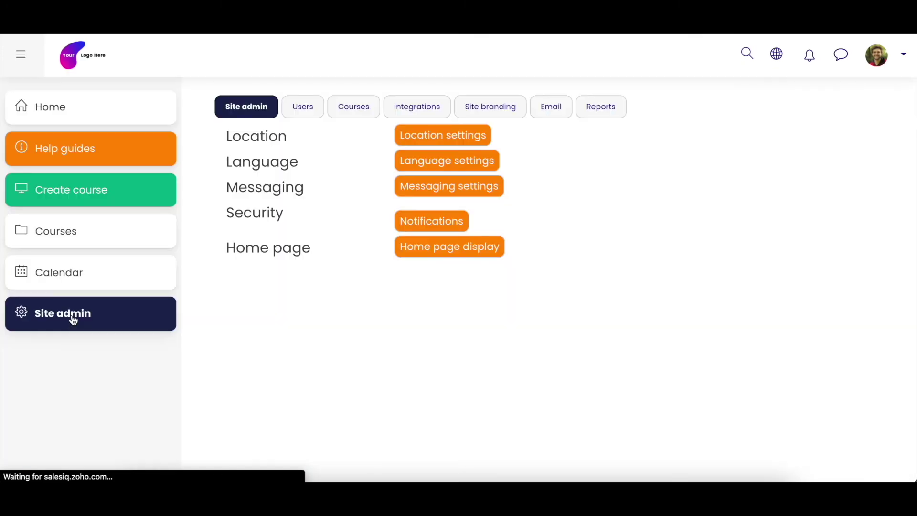
pyautogui.click(298, 109)
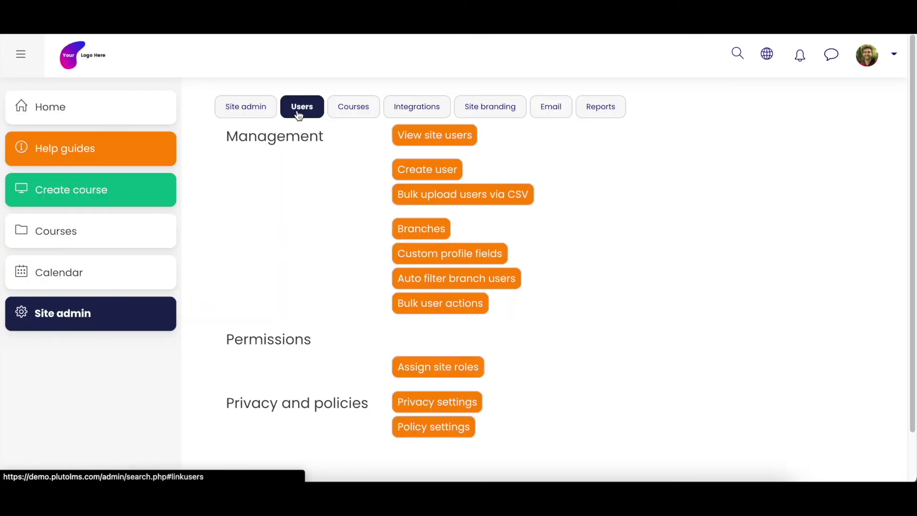
pyautogui.click(460, 375)
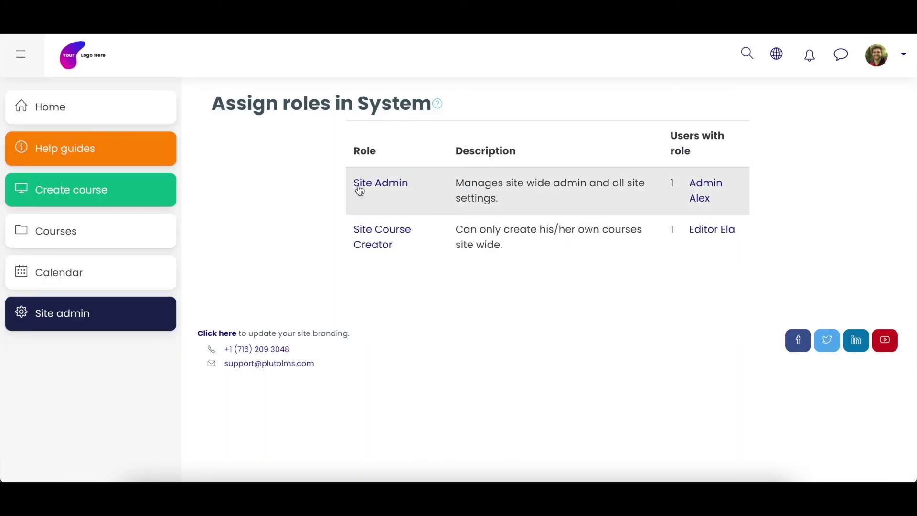
pyautogui.click(381, 183)
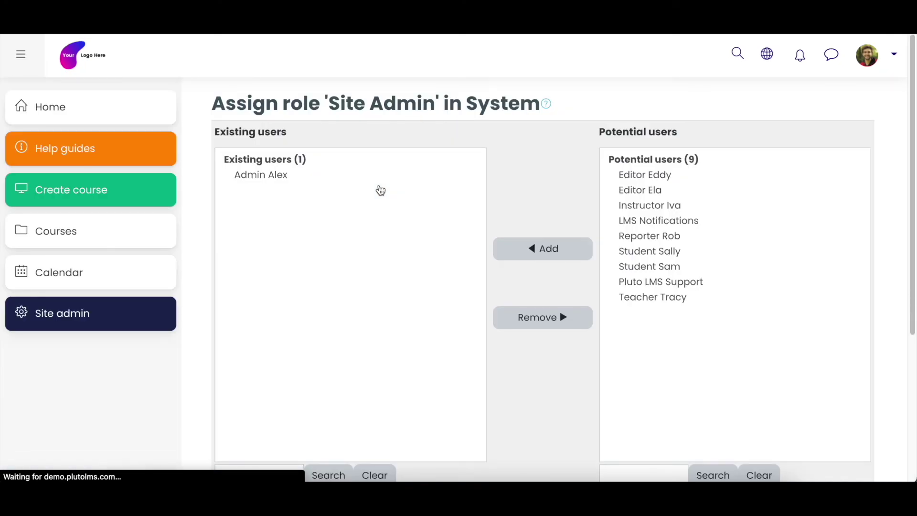
pyautogui.click(661, 221)
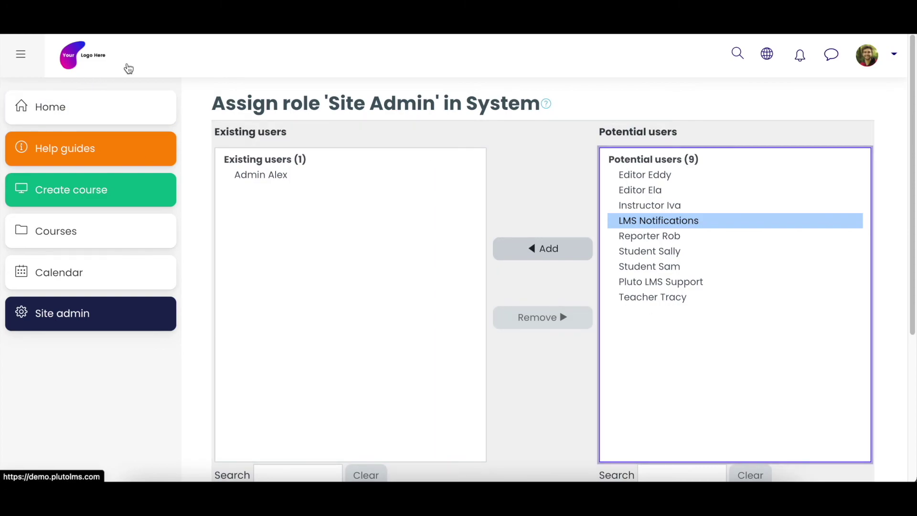
# - Go to the home page, open the List Format course, and look through its sample H5P and SCORM sections
pyautogui.click(67, 113)
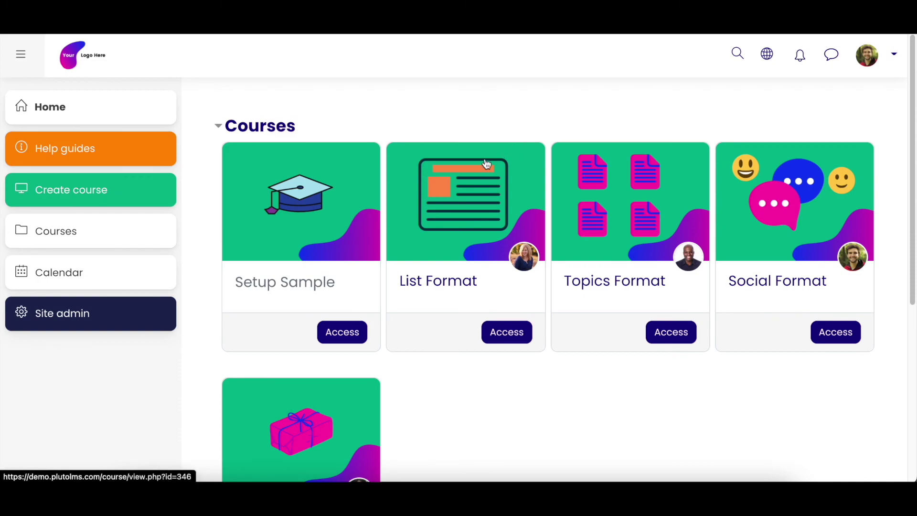
pyautogui.click(431, 289)
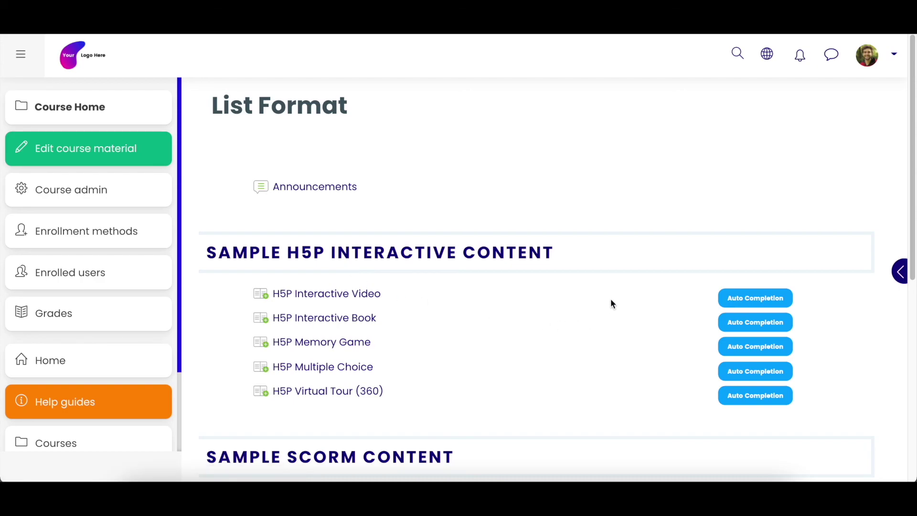
pyautogui.scroll(-1, 612, 297)
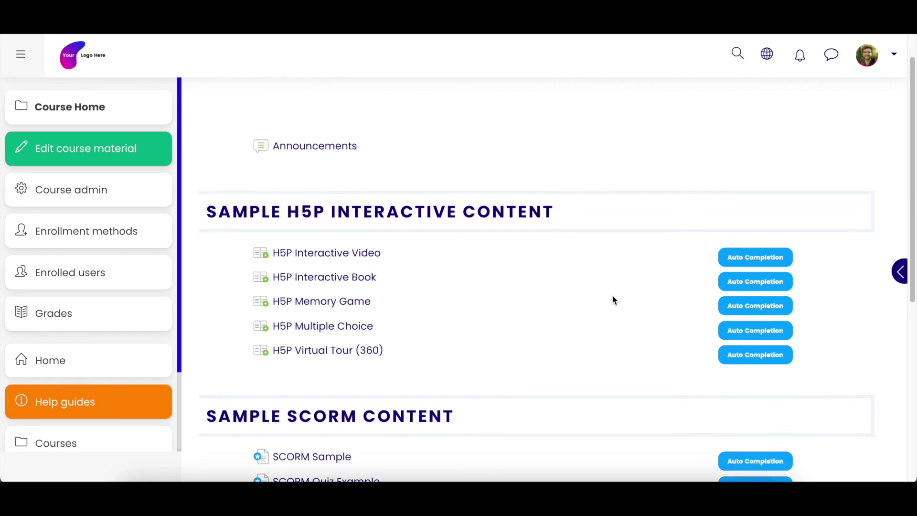
pyautogui.scroll(-1, 612, 297)
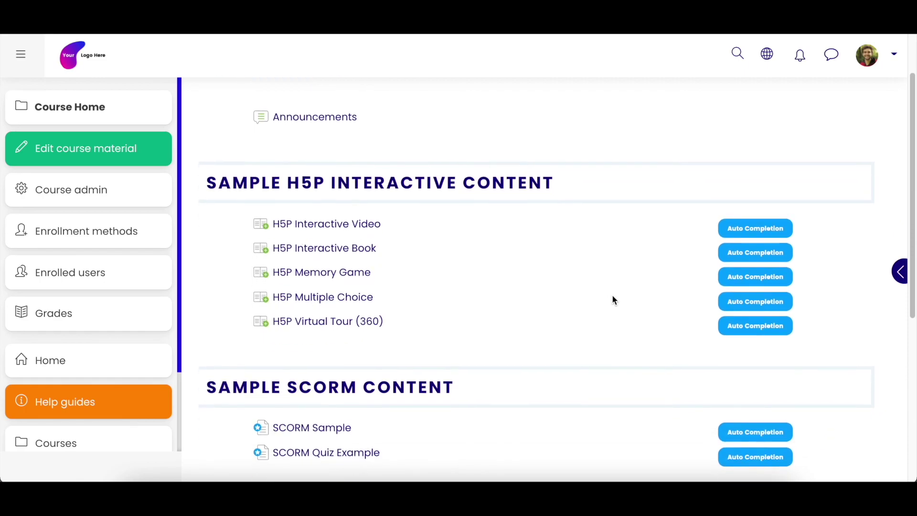
pyautogui.scroll(-1, 612, 297)
pyautogui.scroll(-1, 613, 296)
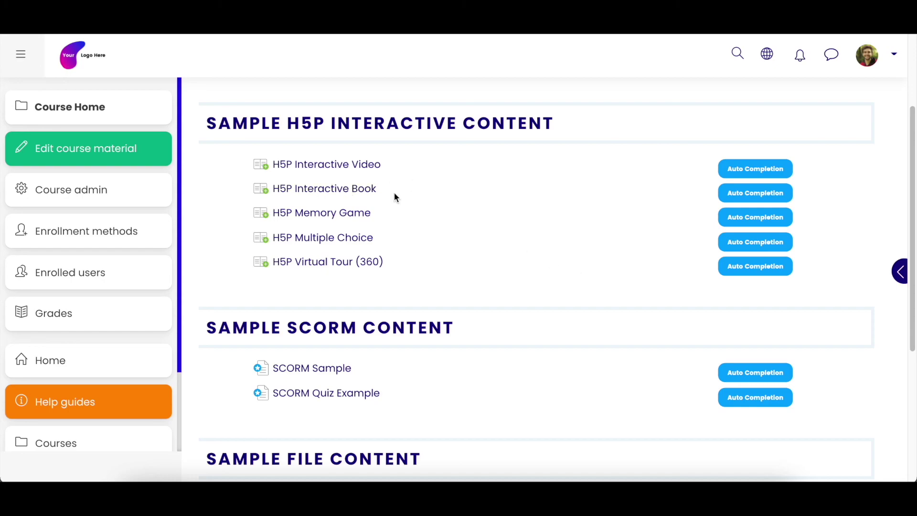
# - Turn on editing for the List Format course, view the H5P Interactive Video activity, and return to the course home
pyautogui.click(70, 157)
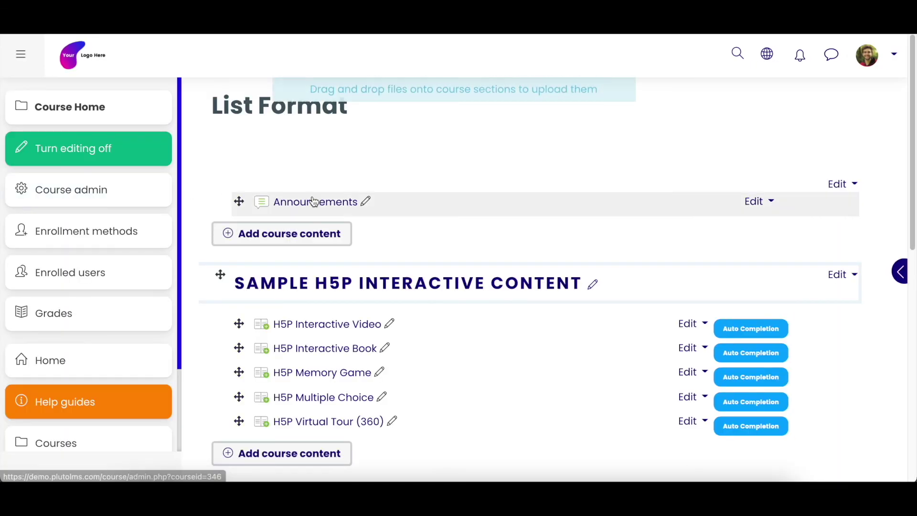
pyautogui.scroll(-2, 359, 316)
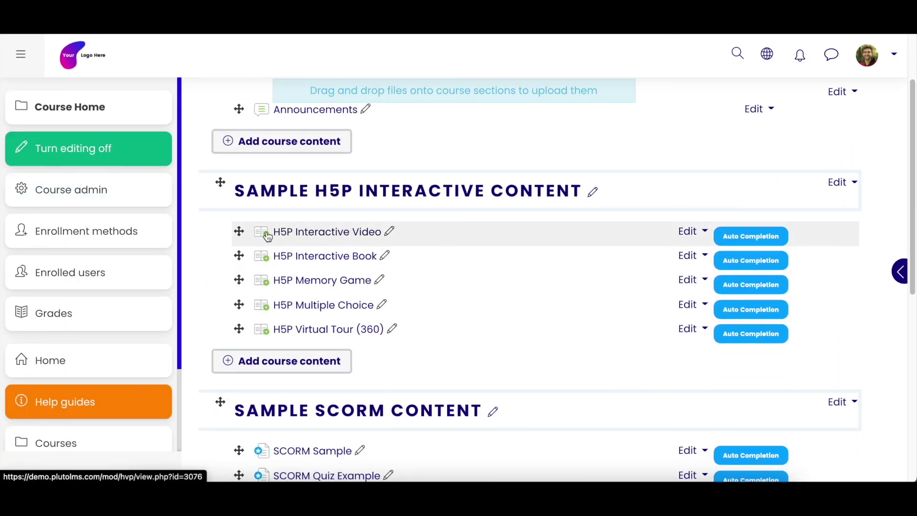
pyautogui.click(321, 238)
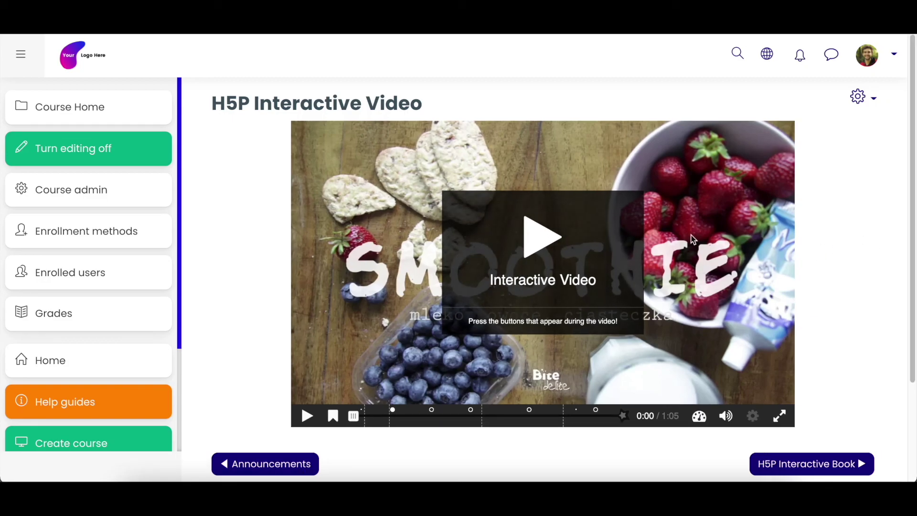
pyautogui.click(60, 117)
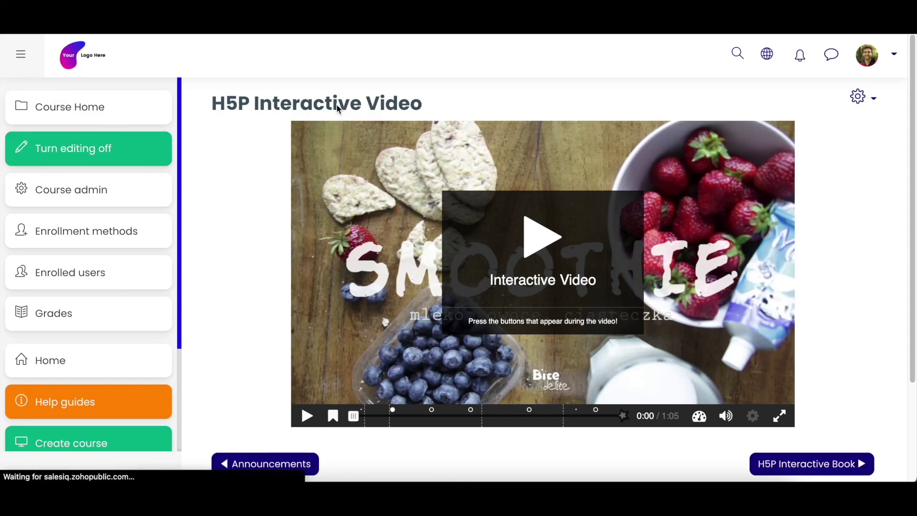
# - Open the course content chooser for the Sample SCORM Content section and view the descriptions of BigBlueButton, Lessonspace Space and MS Teams
pyautogui.scroll(-3, 478, 199)
pyautogui.scroll(-2, 486, 258)
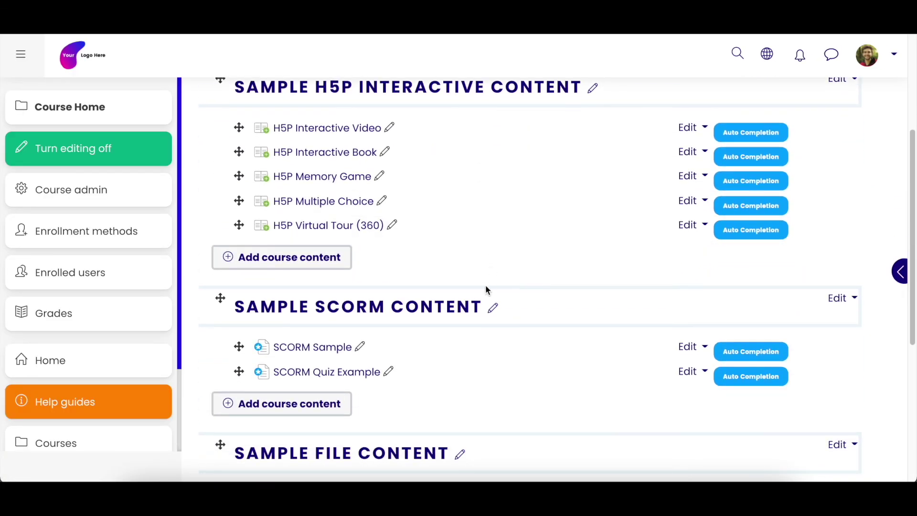
pyautogui.click(293, 371)
pyautogui.click(365, 150)
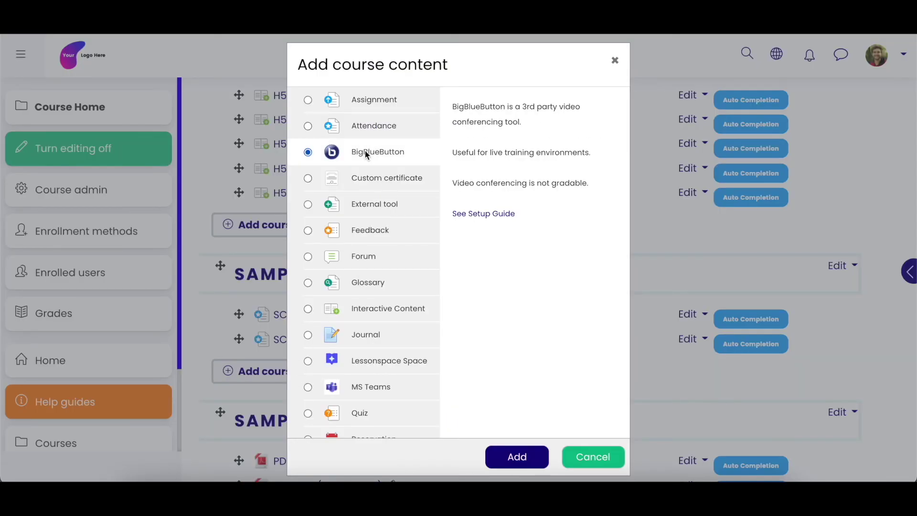
pyautogui.click(369, 359)
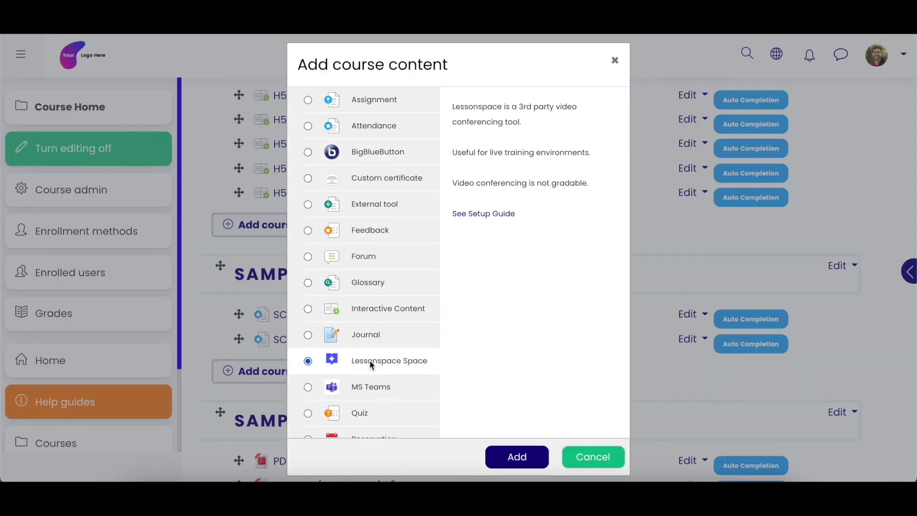
pyautogui.scroll(-4, 369, 335)
pyautogui.click(365, 191)
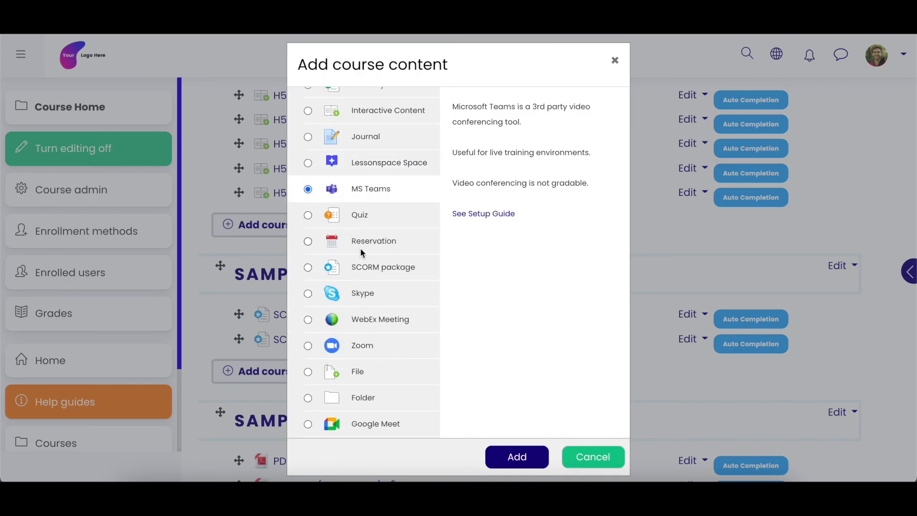
# - View the descriptions of Skype, WebEx Meeting, Zoom and Google Meet, and close the content chooser without adding anything
pyautogui.click(360, 299)
pyautogui.click(360, 320)
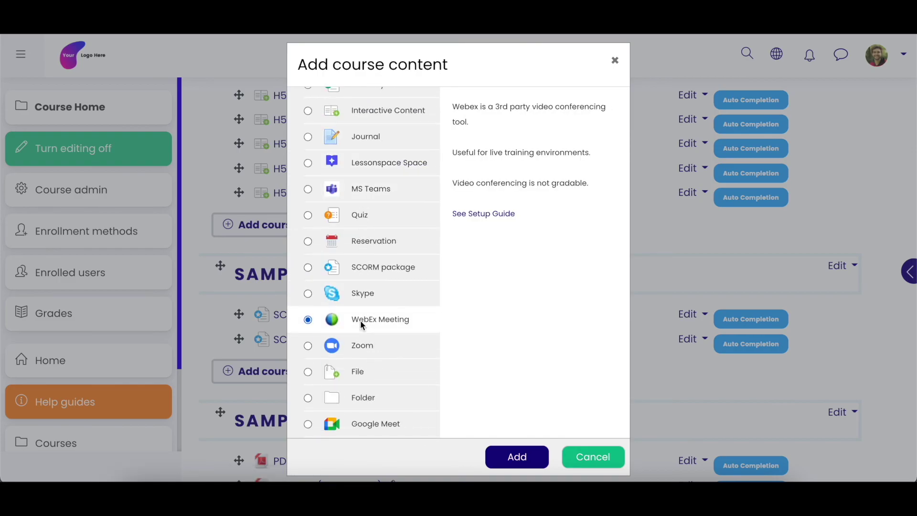
pyautogui.click(362, 348)
pyautogui.click(377, 417)
pyautogui.scroll(-1, 380, 372)
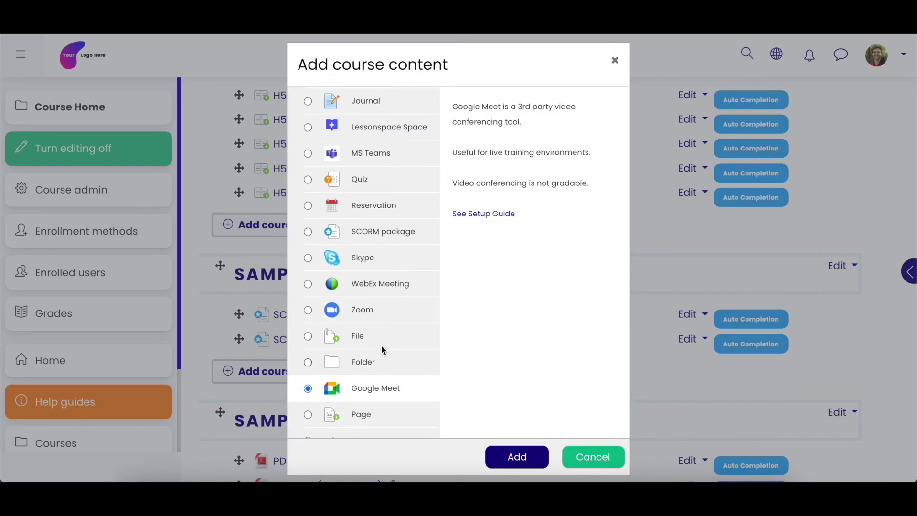
pyautogui.scroll(5, 382, 201)
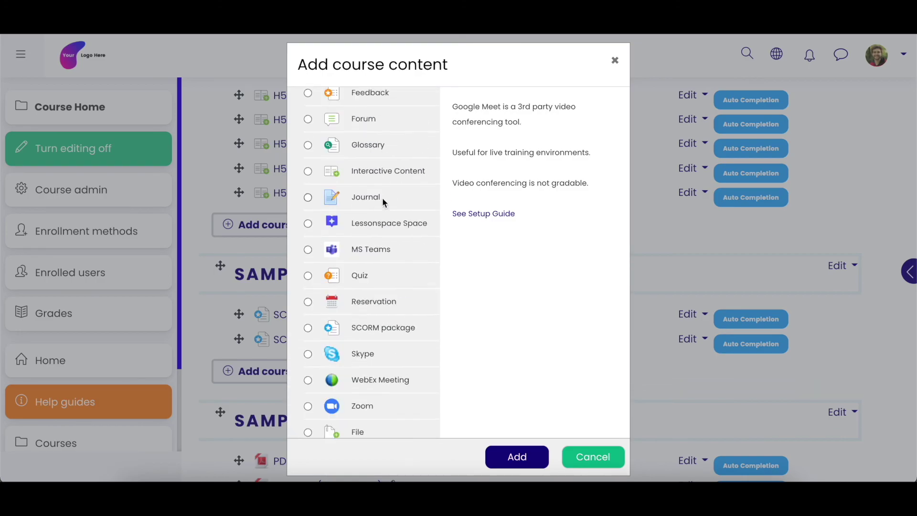
pyautogui.click(615, 60)
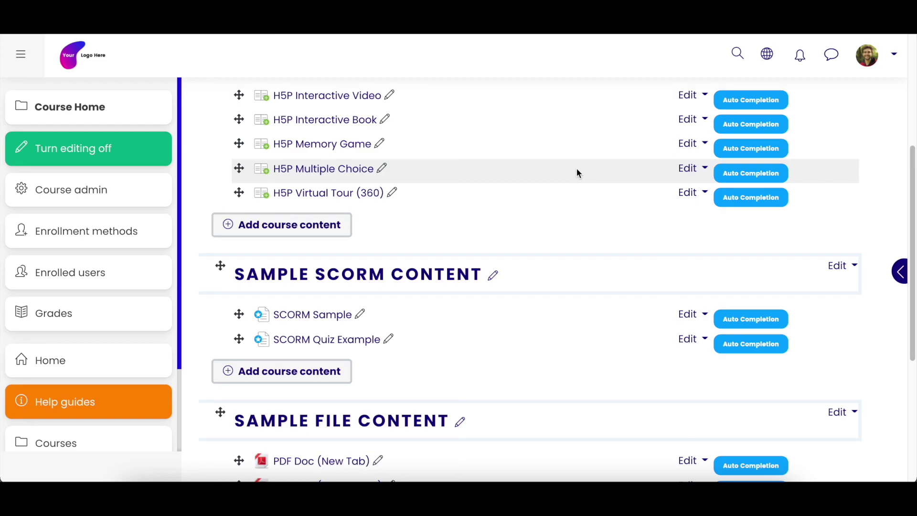
# - Turn off editing for the List Format course and review its content sections in the normal view
pyautogui.scroll(5, 577, 136)
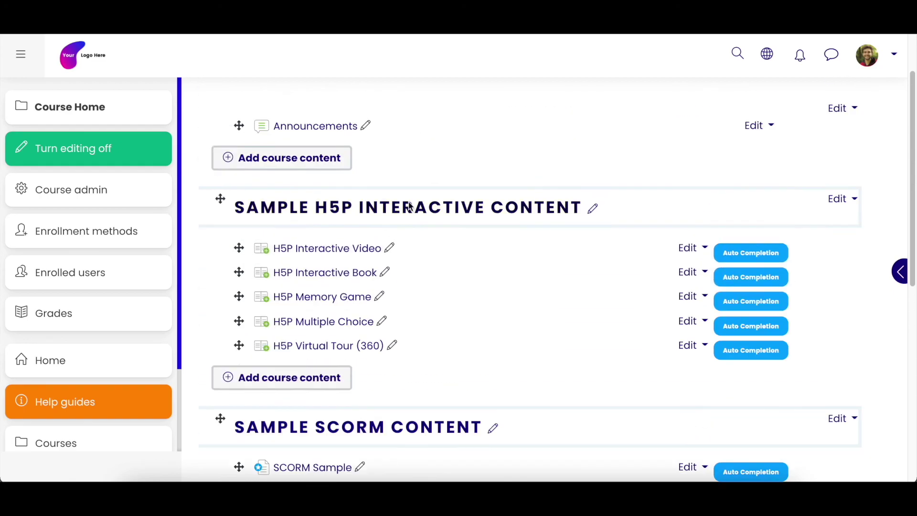
pyautogui.click(94, 152)
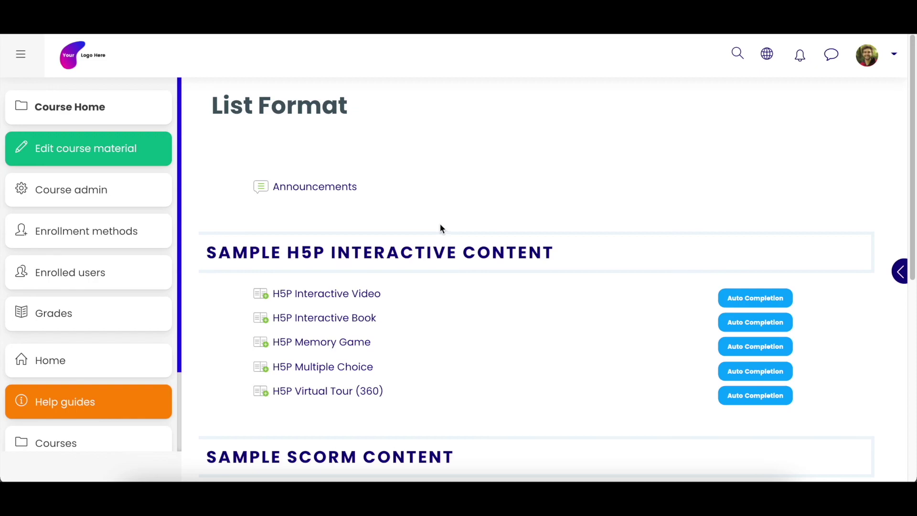
pyautogui.scroll(-2, 535, 245)
pyautogui.scroll(-1, 537, 245)
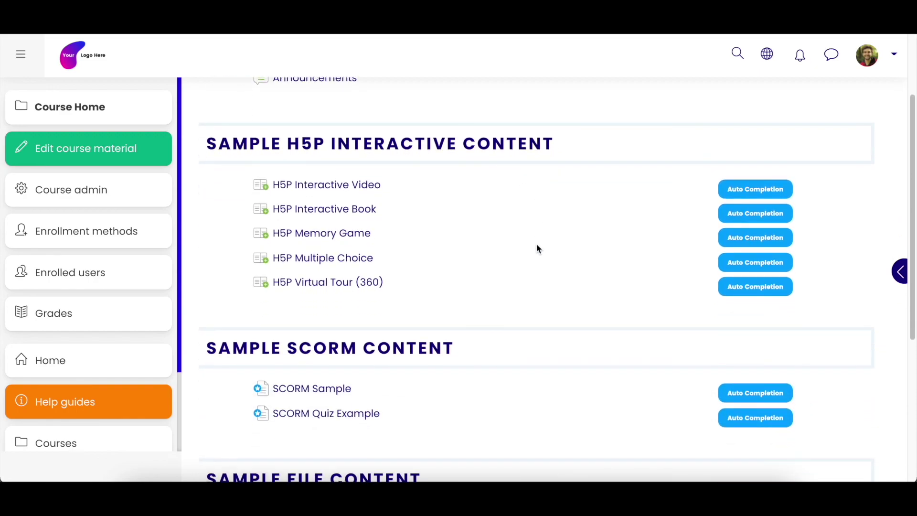